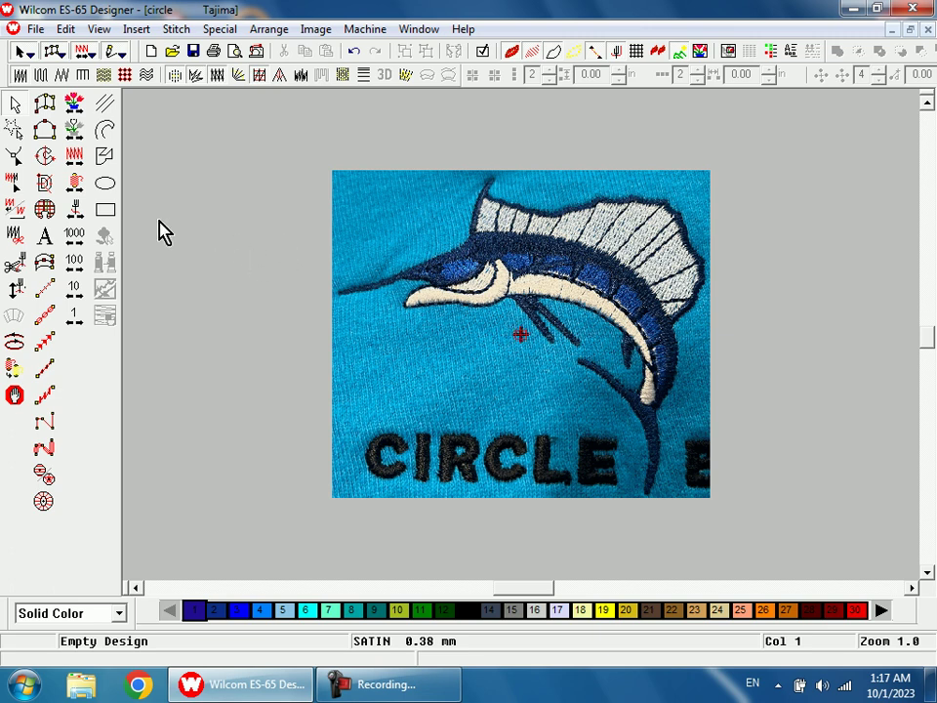
- Start a satin column at the tip of the fish's bill and place paired points along both bill edges towards the head
{"action": "left_click", "coordinate": [46, 115]}
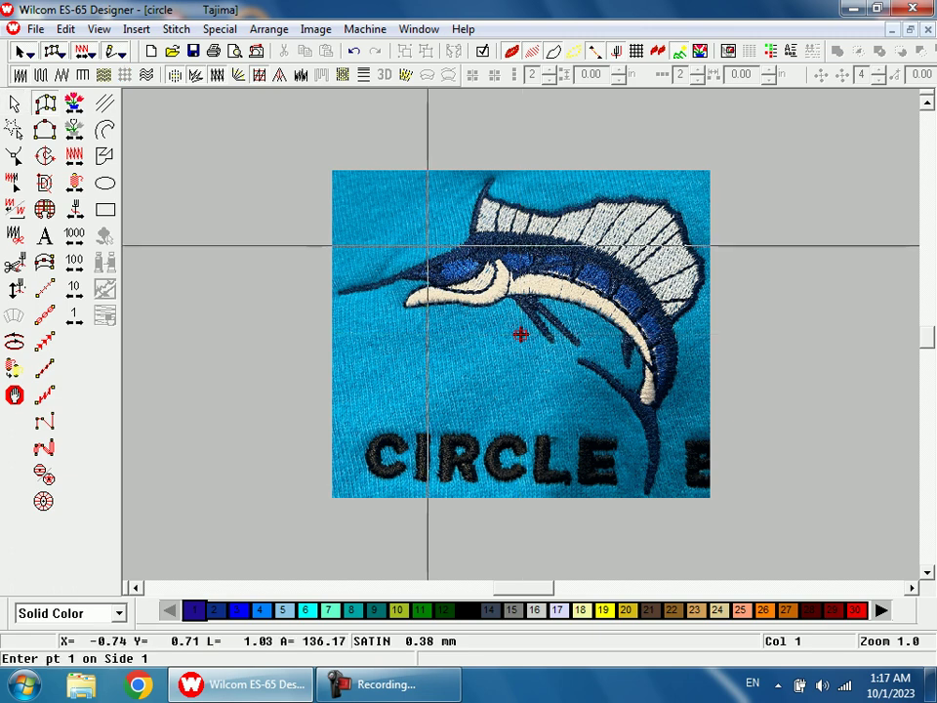
{"action": "key", "text": "b"}
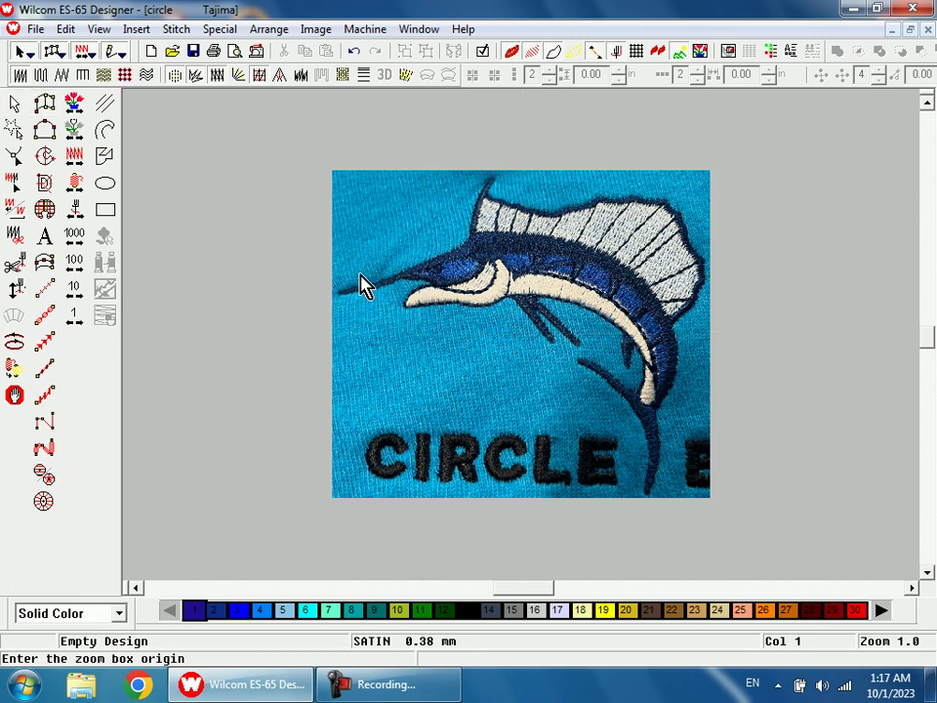
{"action": "left_click_drag", "start_coordinate": [434, 356], "coordinate": [816, 377]}
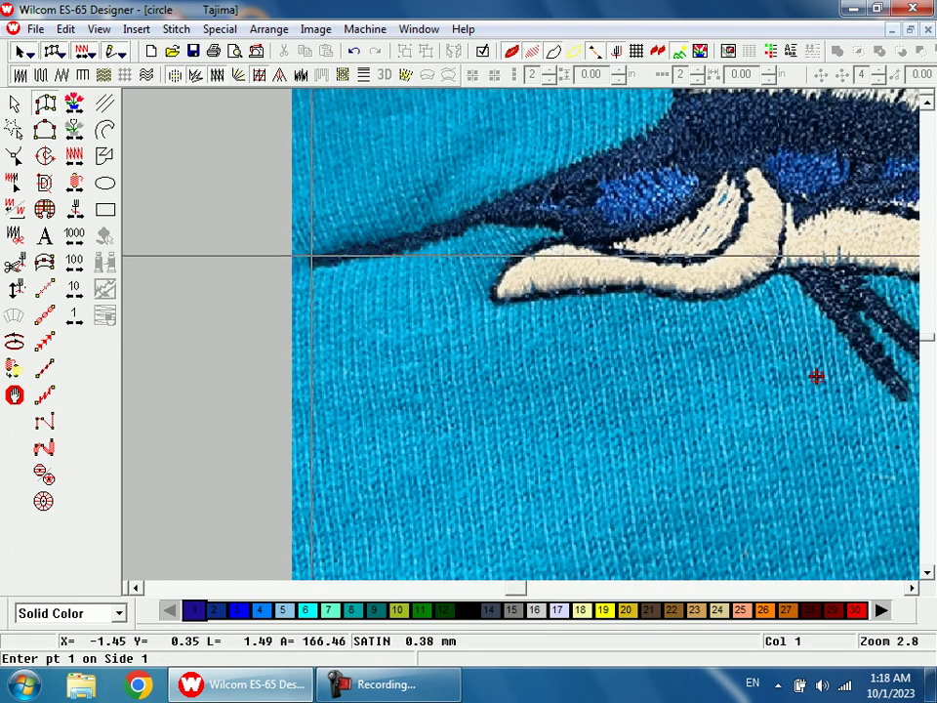
{"action": "left_click", "coordinate": [311, 265]}
{"action": "left_click", "coordinate": [433, 223]}
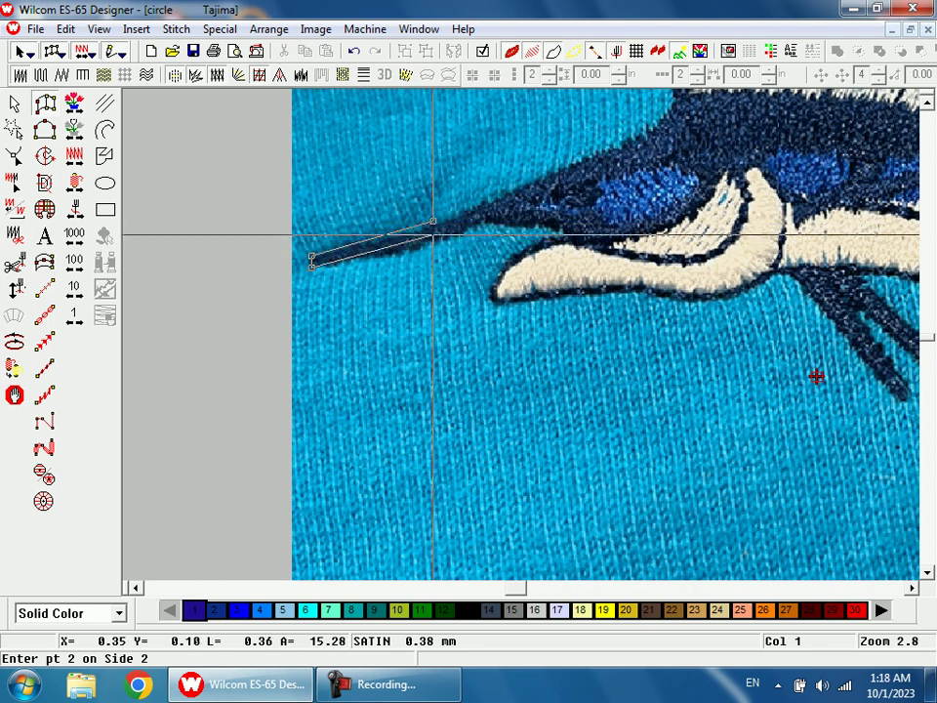
{"action": "left_click", "coordinate": [433, 243]}
{"action": "left_click", "coordinate": [558, 174]}
{"action": "left_click", "coordinate": [562, 197]}
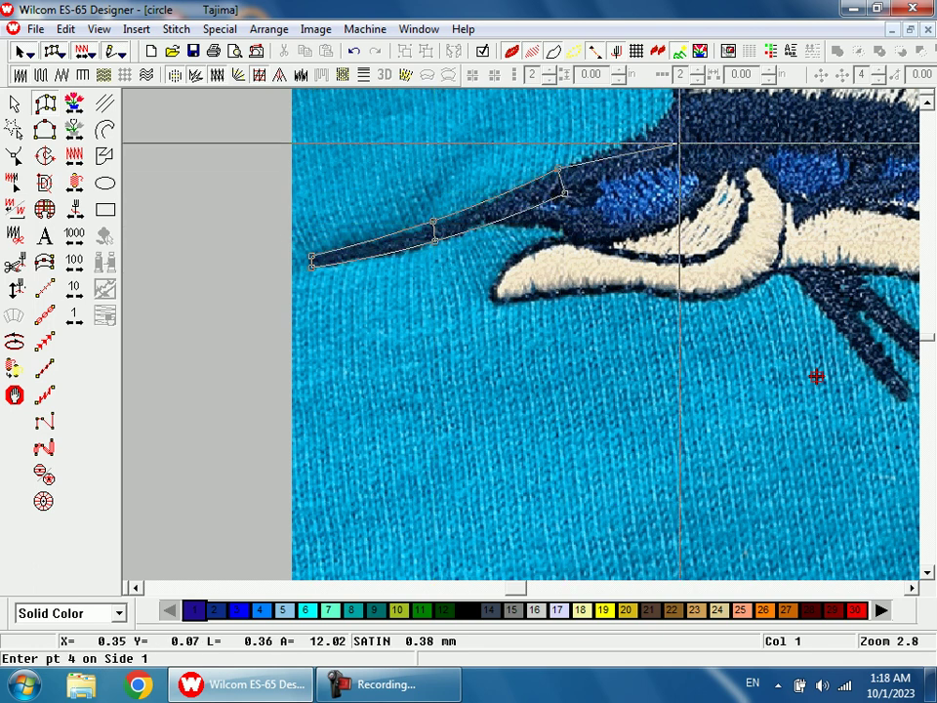
- Continue the column over the dark top of the head to just past the front base of the dorsal fin
{"action": "key", "text": "c"}
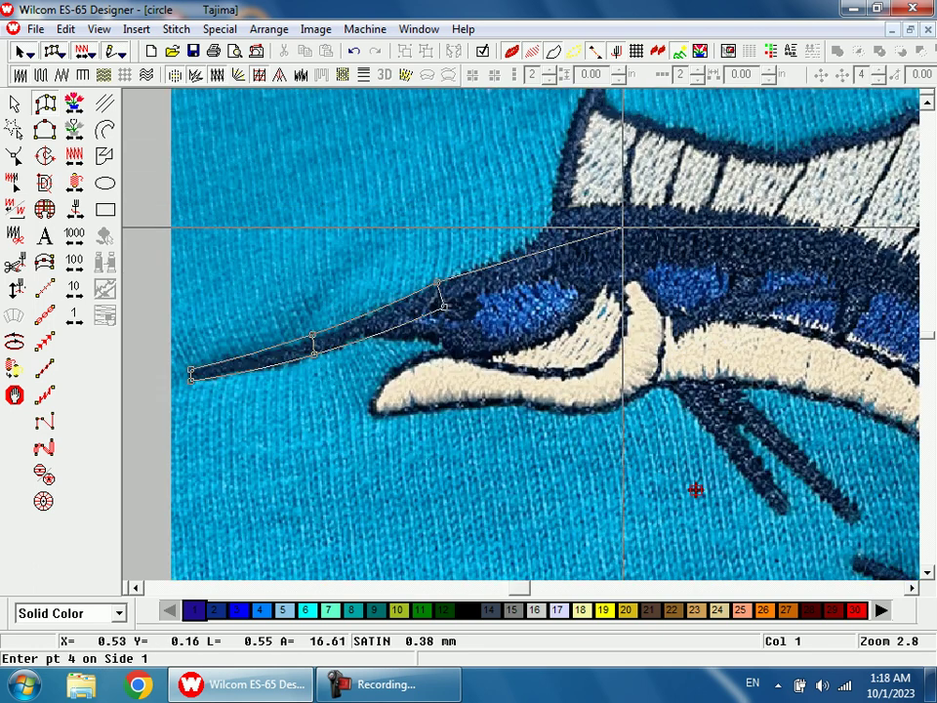
{"action": "left_click", "coordinate": [548, 272]}
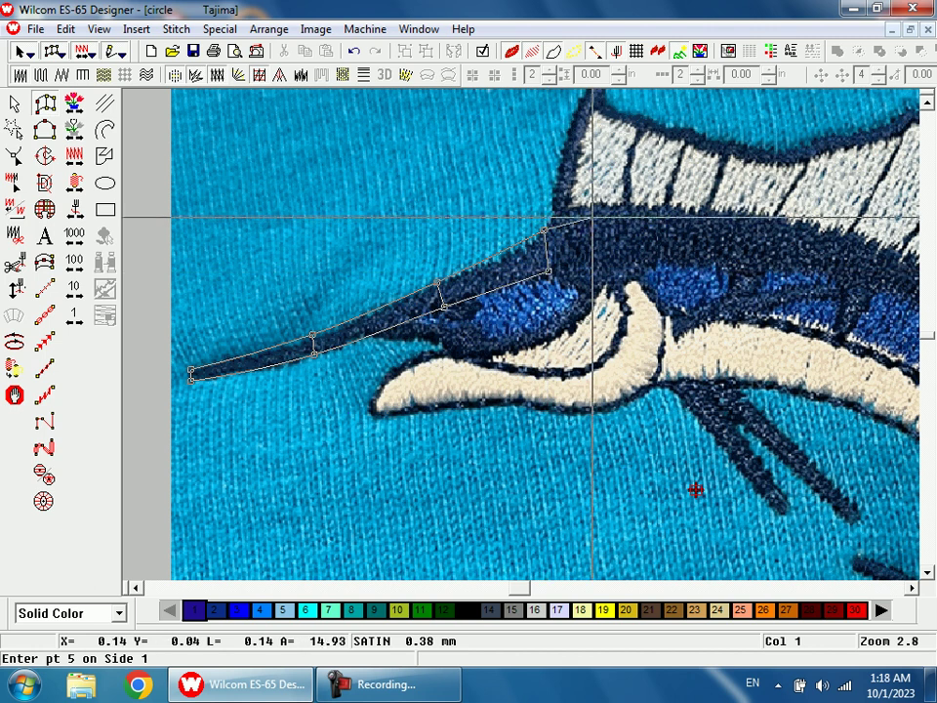
{"action": "left_click", "coordinate": [599, 280]}
{"action": "left_click", "coordinate": [652, 205]}
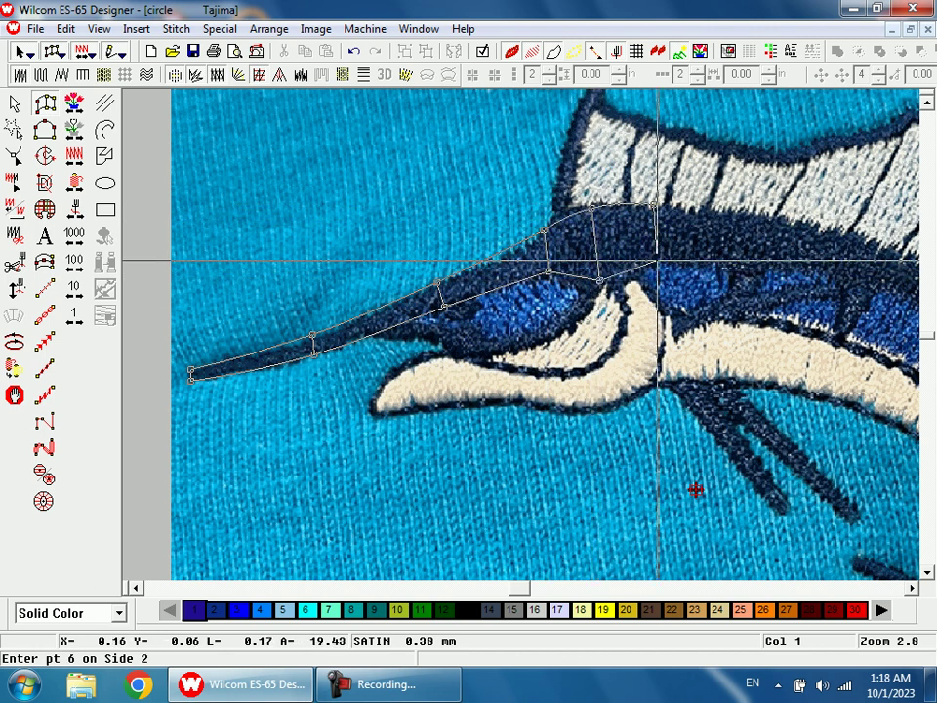
{"action": "left_click", "coordinate": [657, 263]}
- Extend the column with paired points along the dark back stripe to the rear base of the dorsal fin
{"action": "key", "text": "shift+z"}
{"action": "key", "text": "shift+z"}
{"action": "key", "text": "b"}
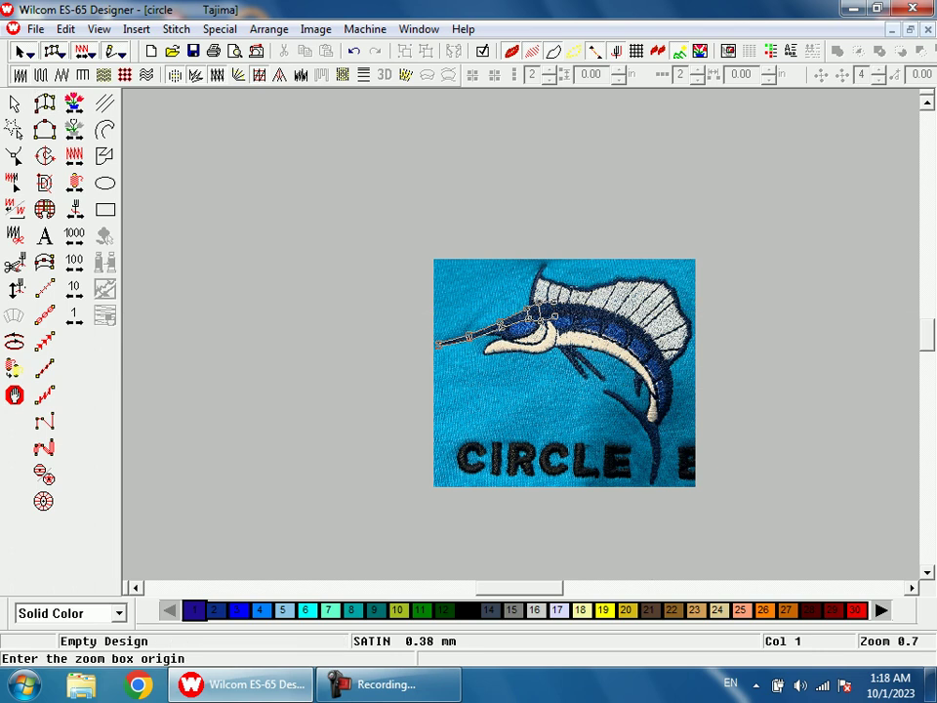
{"action": "left_click_drag", "start_coordinate": [482, 269], "coordinate": [695, 405]}
{"action": "left_click", "coordinate": [512, 171]}
{"action": "left_click", "coordinate": [503, 209]}
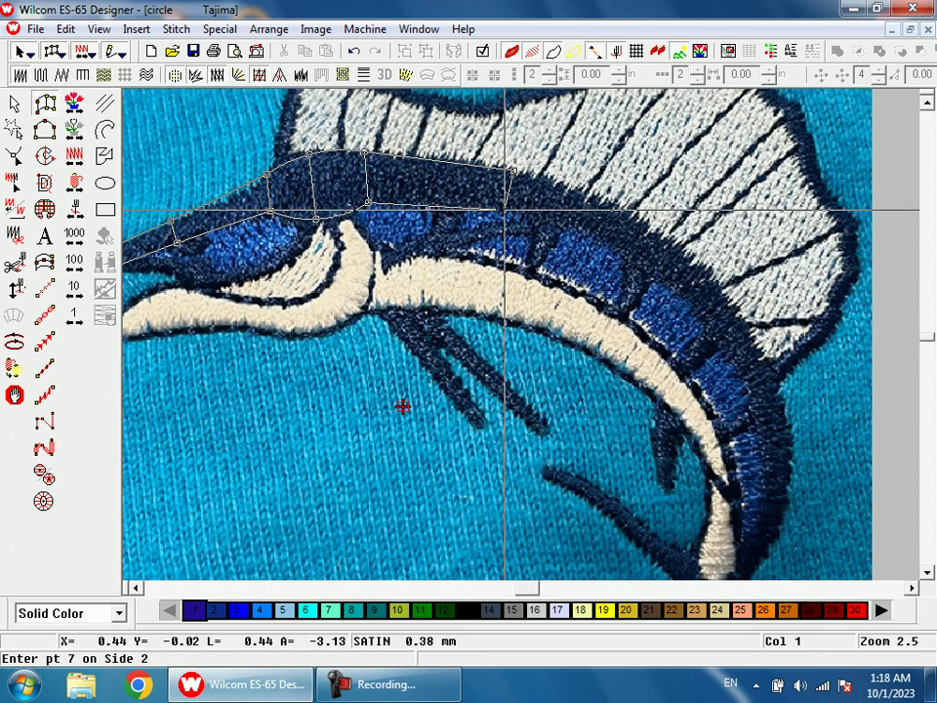
{"action": "left_click", "coordinate": [664, 235]}
{"action": "left_click", "coordinate": [641, 266]}
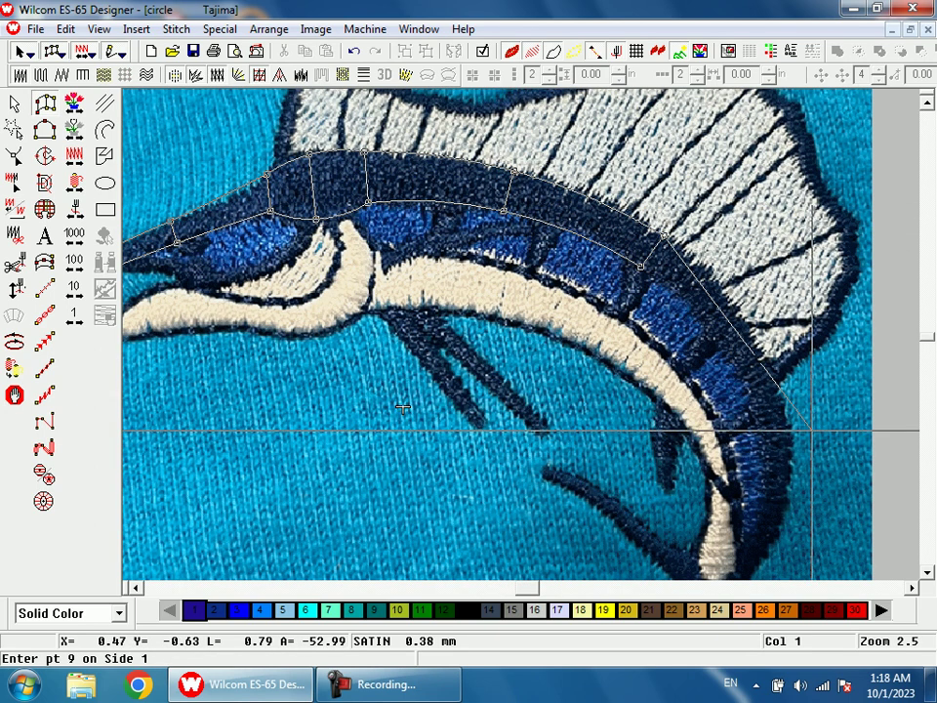
{"action": "left_click", "coordinate": [773, 378]}
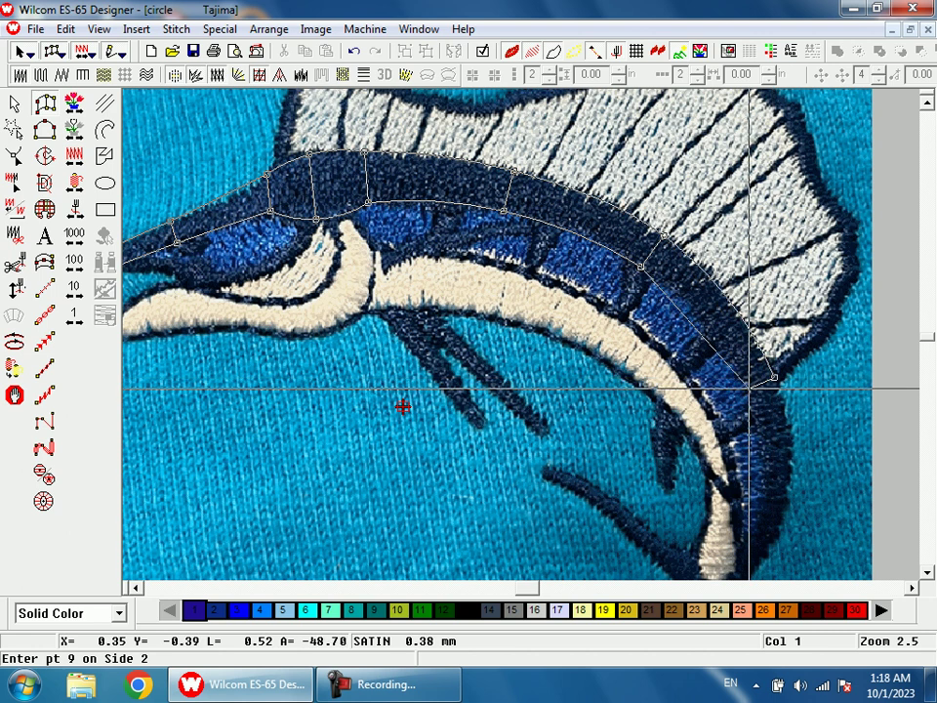
{"action": "left_click", "coordinate": [748, 387]}
- Carry the back column down to a point where the body meets the tail and generate its satin stitches
{"action": "key", "text": "c"}
{"action": "left_click", "coordinate": [650, 384]}
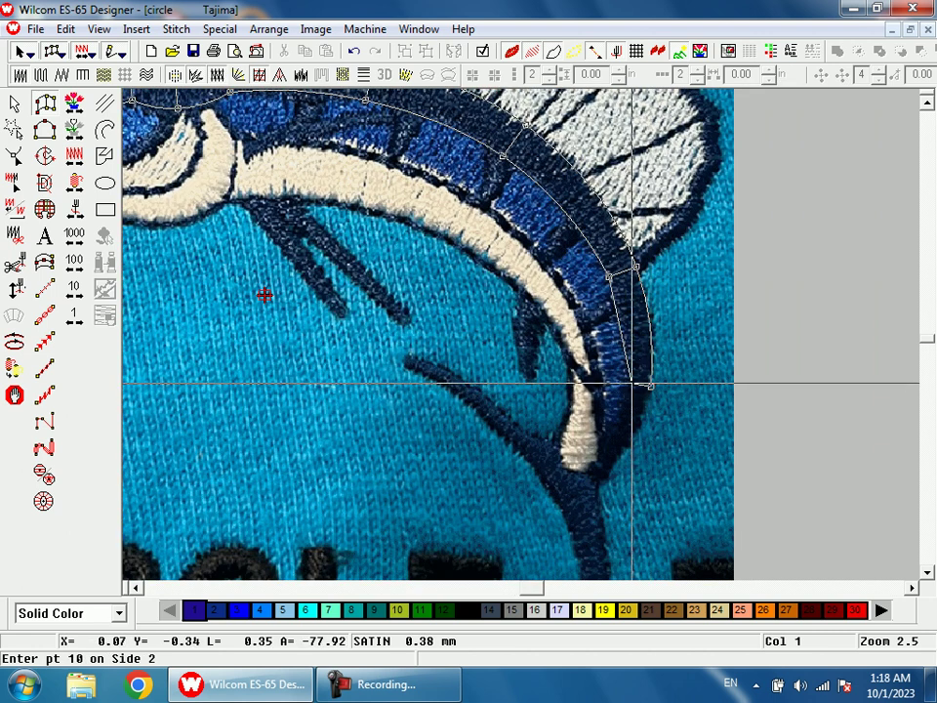
{"action": "left_click", "coordinate": [624, 381]}
{"action": "left_click", "coordinate": [603, 480]}
{"action": "left_click", "coordinate": [602, 477]}
{"action": "key", "text": "Return"}
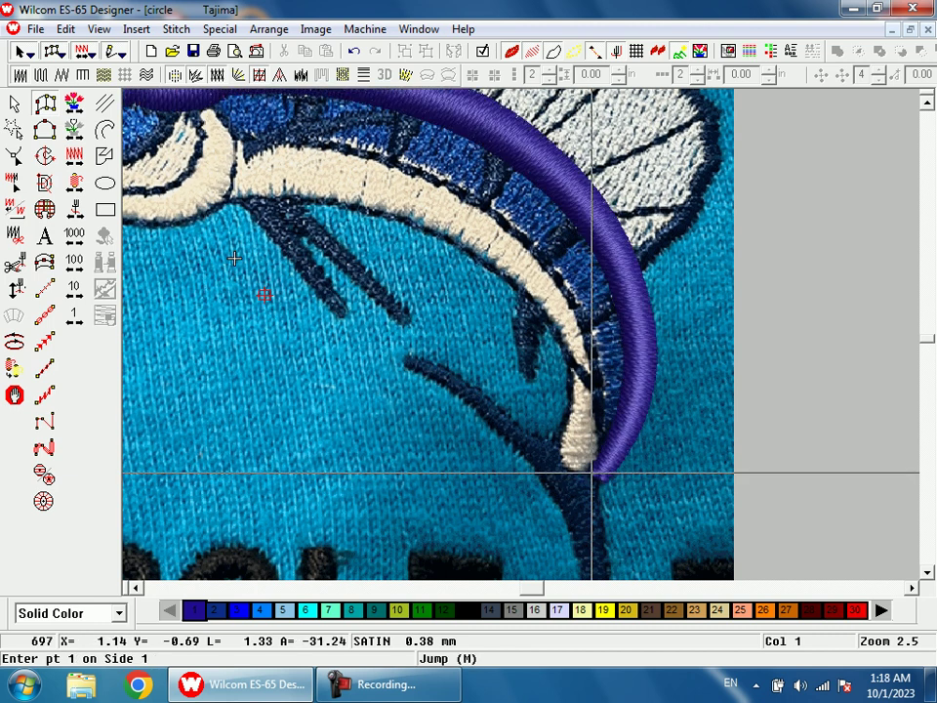
- Start a satin column at the tip of the upper tail lobe and follow both its edges towards the tail fork
{"action": "key", "text": "shift+z"}
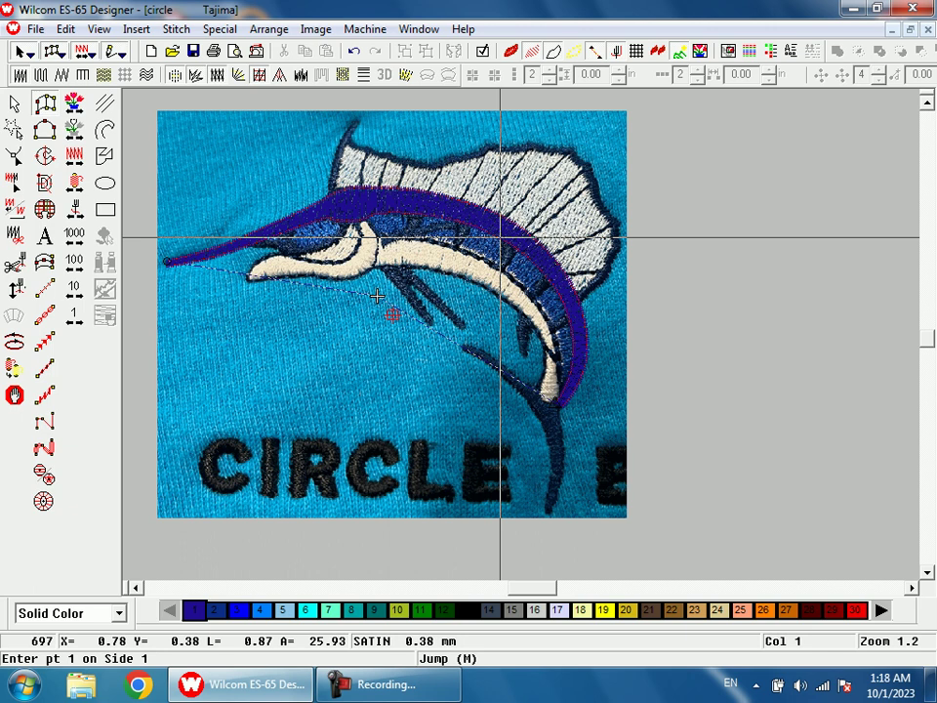
{"action": "key", "text": "shift+z"}
{"action": "key", "text": "z"}
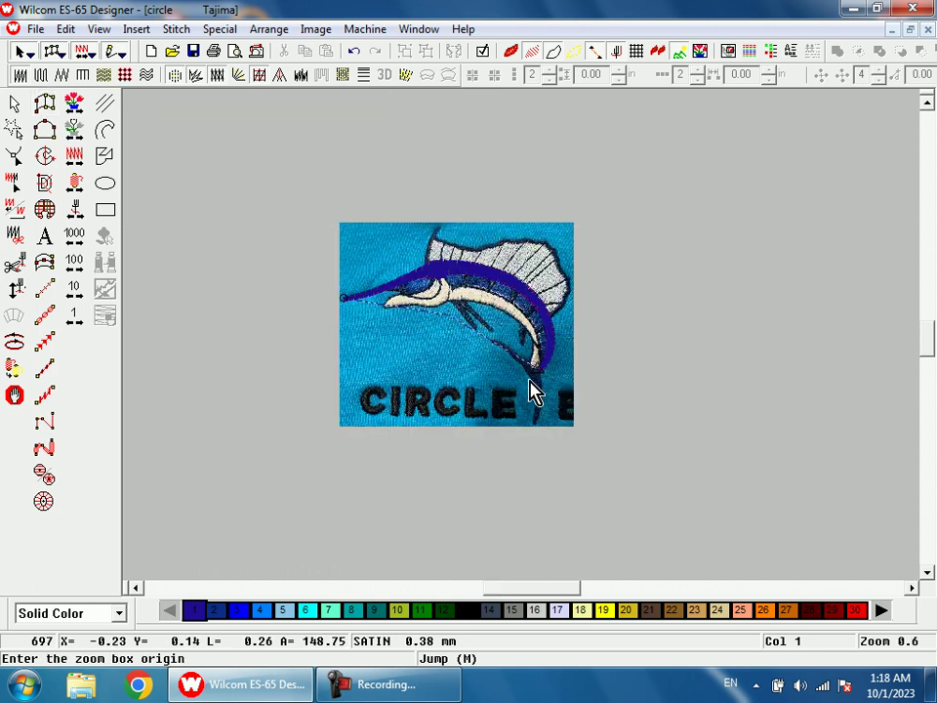
{"action": "left_click_drag", "start_coordinate": [464, 334], "coordinate": [571, 419]}
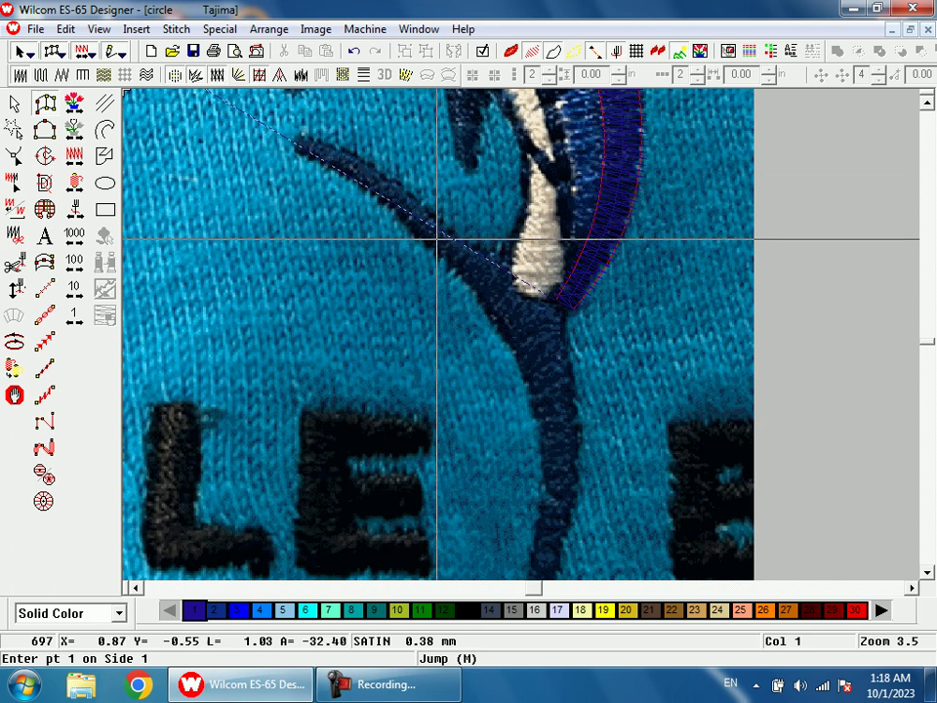
{"action": "left_click", "coordinate": [298, 142]}
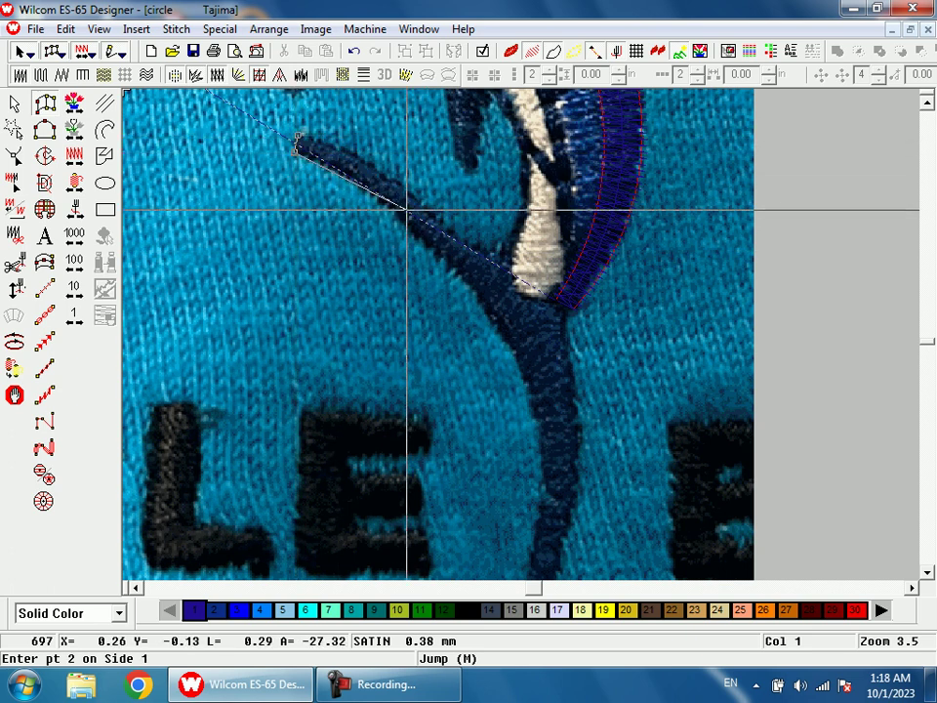
{"action": "left_click", "coordinate": [380, 196]}
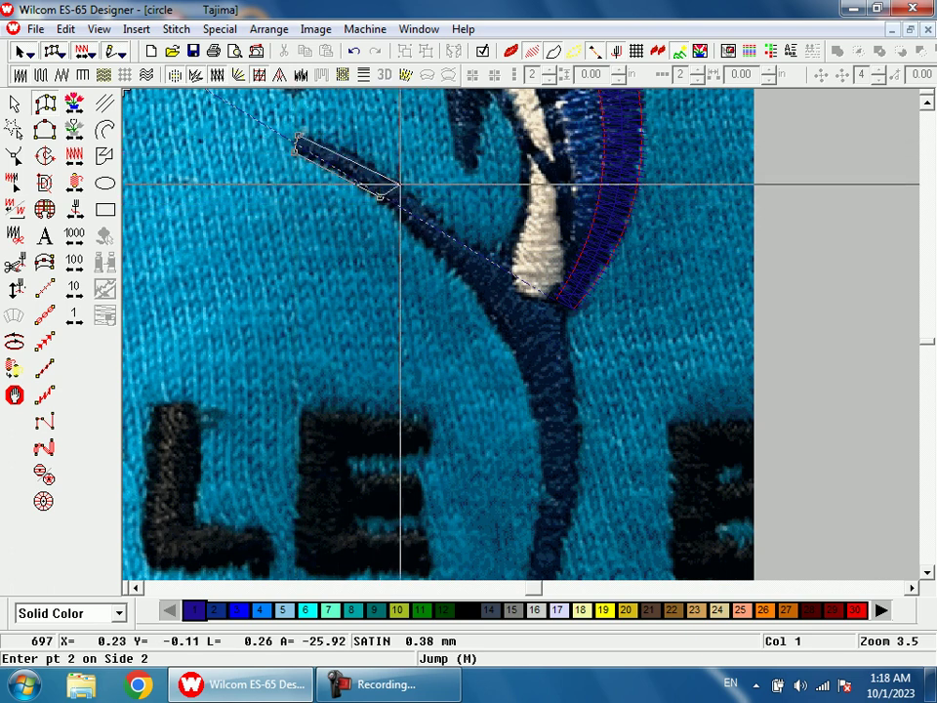
{"action": "left_click", "coordinate": [397, 181]}
{"action": "left_click", "coordinate": [458, 271]}
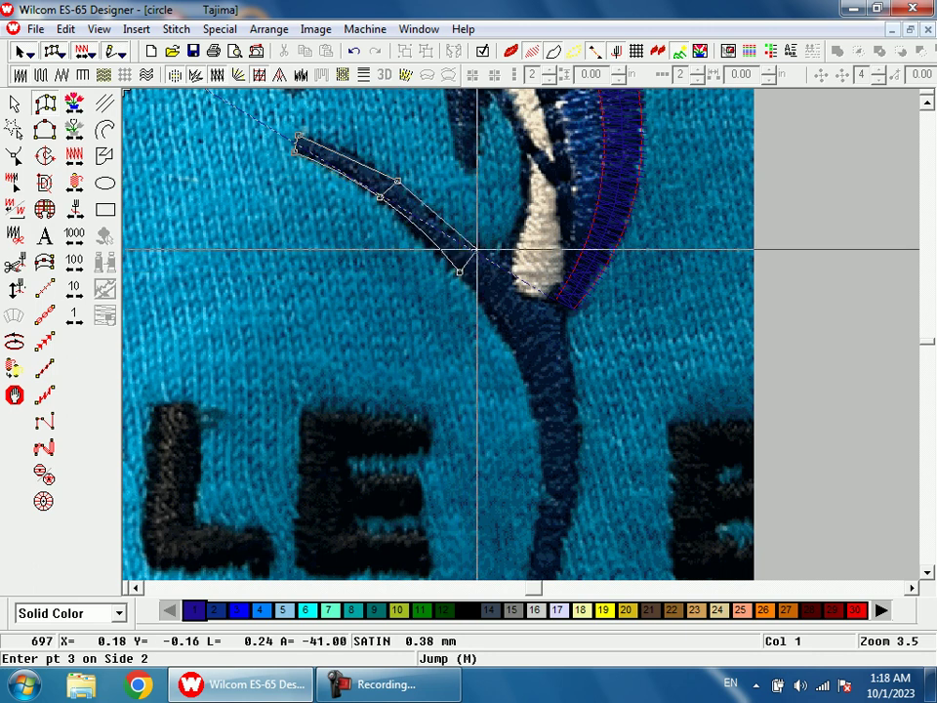
{"action": "left_click", "coordinate": [476, 250]}
- Place closely spaced point pairs to turn the tail column through the fork at the base of the body
{"action": "left_click", "coordinate": [484, 306]}
{"action": "left_click", "coordinate": [508, 278]}
{"action": "left_click", "coordinate": [503, 332]}
{"action": "left_click", "coordinate": [532, 297]}
{"action": "left_click", "coordinate": [514, 347]}
{"action": "left_click", "coordinate": [563, 306]}
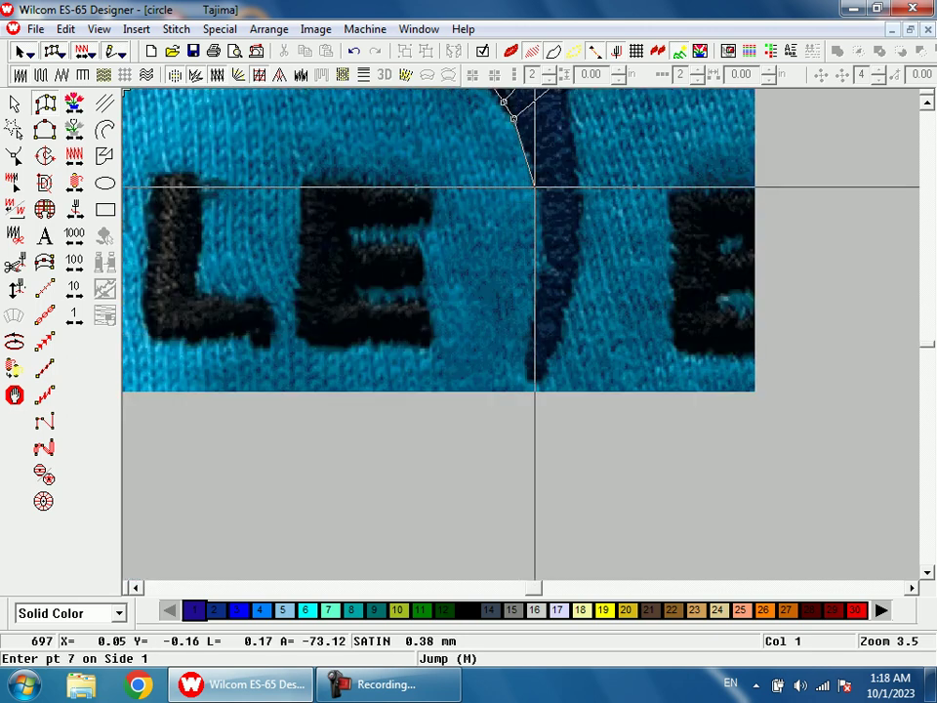
- Continue the column down the lower tail lobe to its tip and generate the tail's satin stitches
{"action": "left_click", "coordinate": [536, 183]}
{"action": "left_click", "coordinate": [581, 178]}
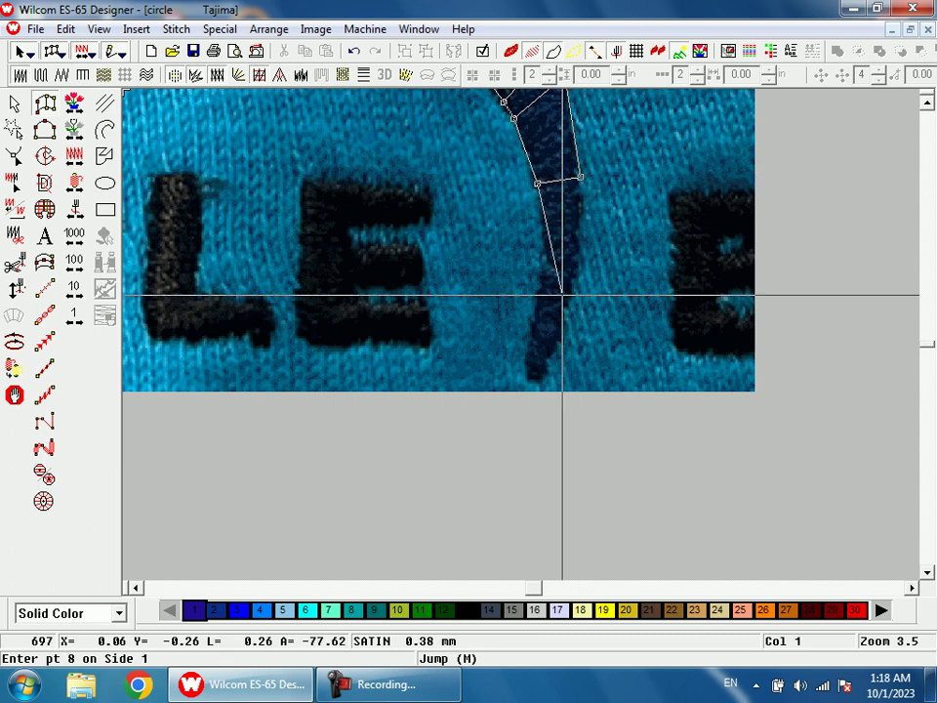
{"action": "left_click", "coordinate": [570, 294]}
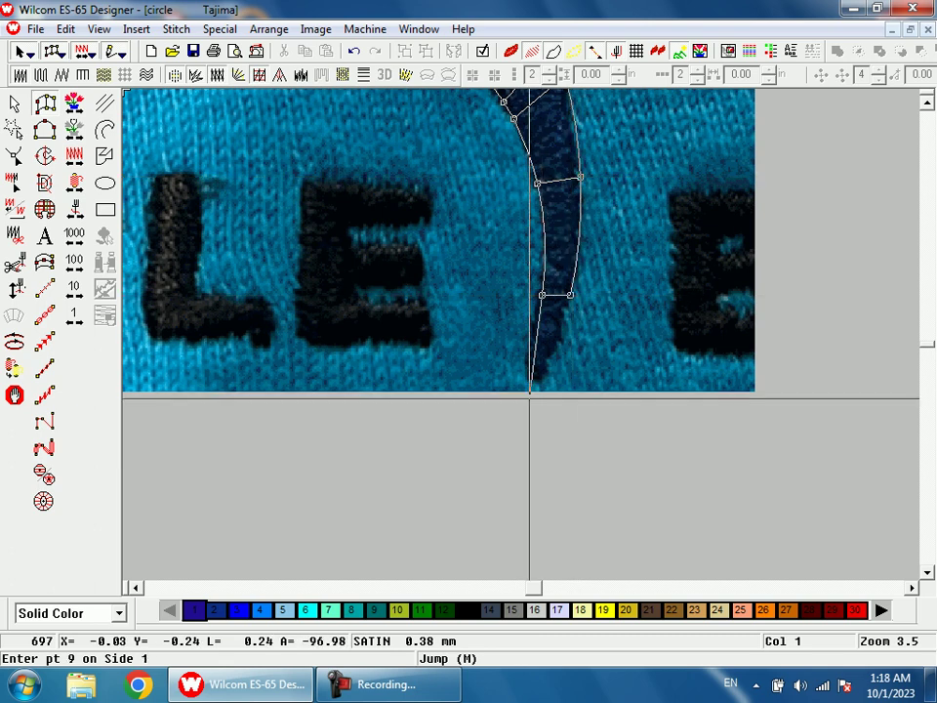
{"action": "left_click", "coordinate": [526, 376]}
{"action": "left_click", "coordinate": [528, 380]}
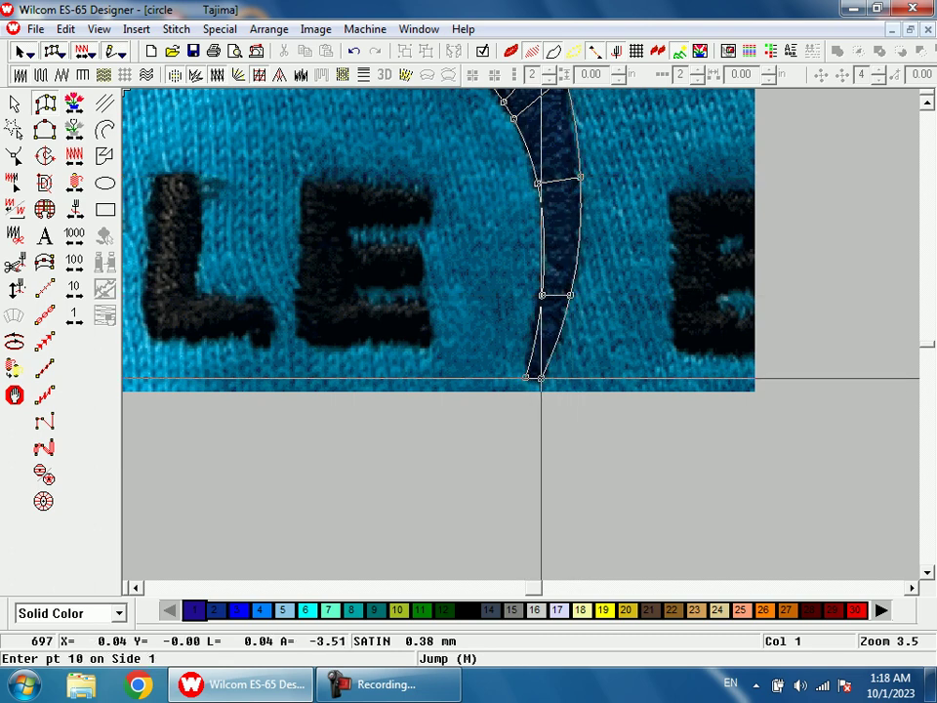
{"action": "key", "text": "Return"}
- Travel to the start of the design and begin a satin column along the rear and lower edge of the blue head patch
{"action": "key", "text": "shift+z"}
{"action": "key", "text": "shift+z"}
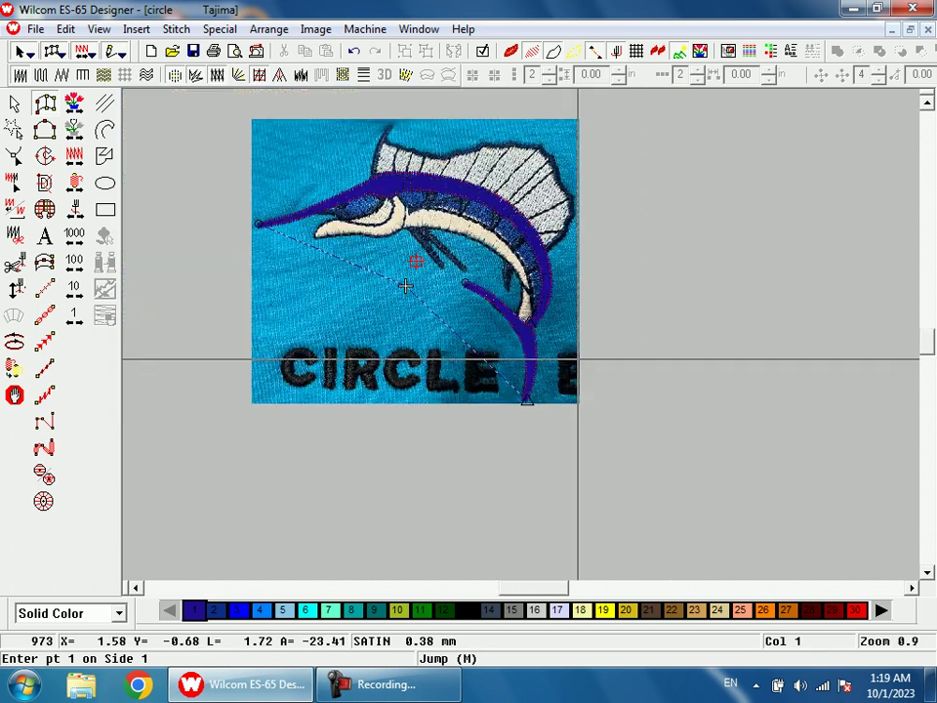
{"action": "scroll", "coordinate": [627, 372], "scroll_direction": "up", "scroll_amount": 2}
{"action": "left_click", "coordinate": [76, 101]}
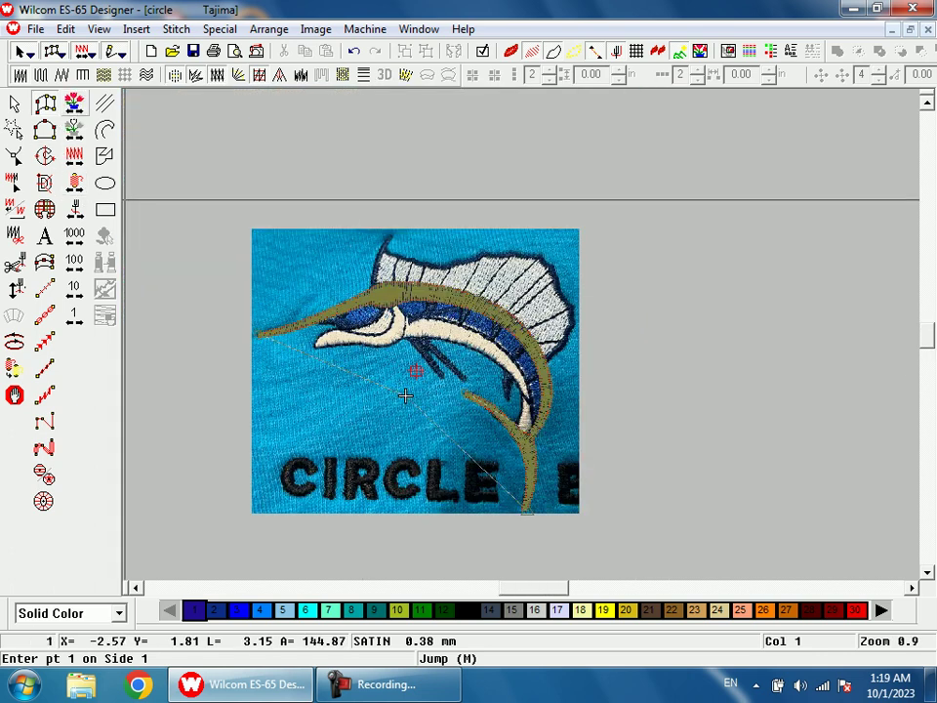
{"action": "key", "text": "b"}
{"action": "left_click_drag", "start_coordinate": [361, 278], "coordinate": [450, 406]}
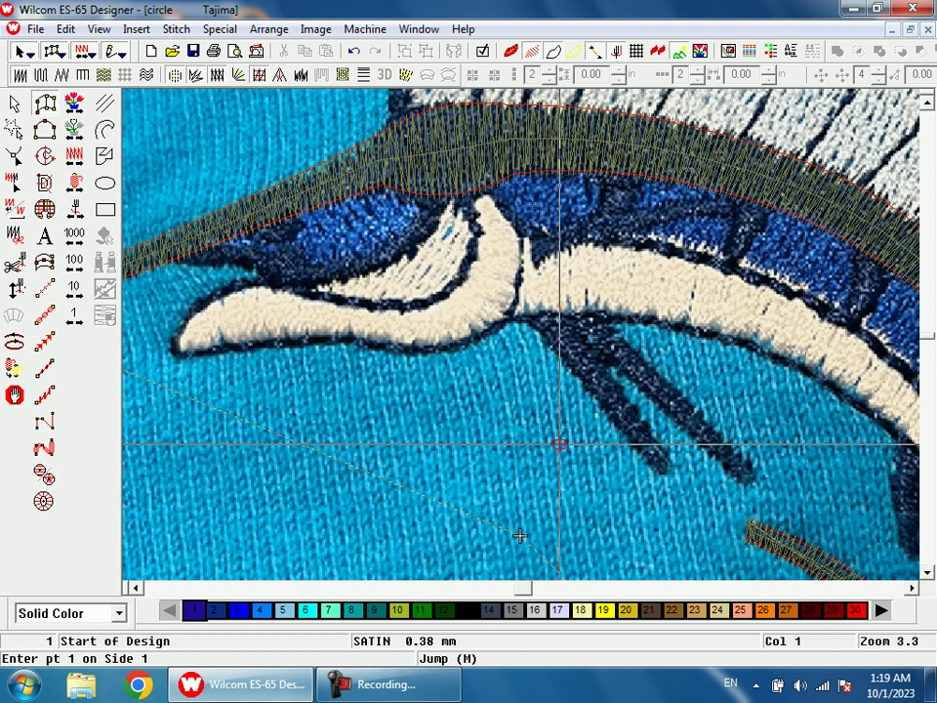
{"action": "left_click", "coordinate": [444, 192]}
{"action": "left_click", "coordinate": [421, 192]}
{"action": "left_click", "coordinate": [430, 237]}
{"action": "left_click", "coordinate": [410, 227]}
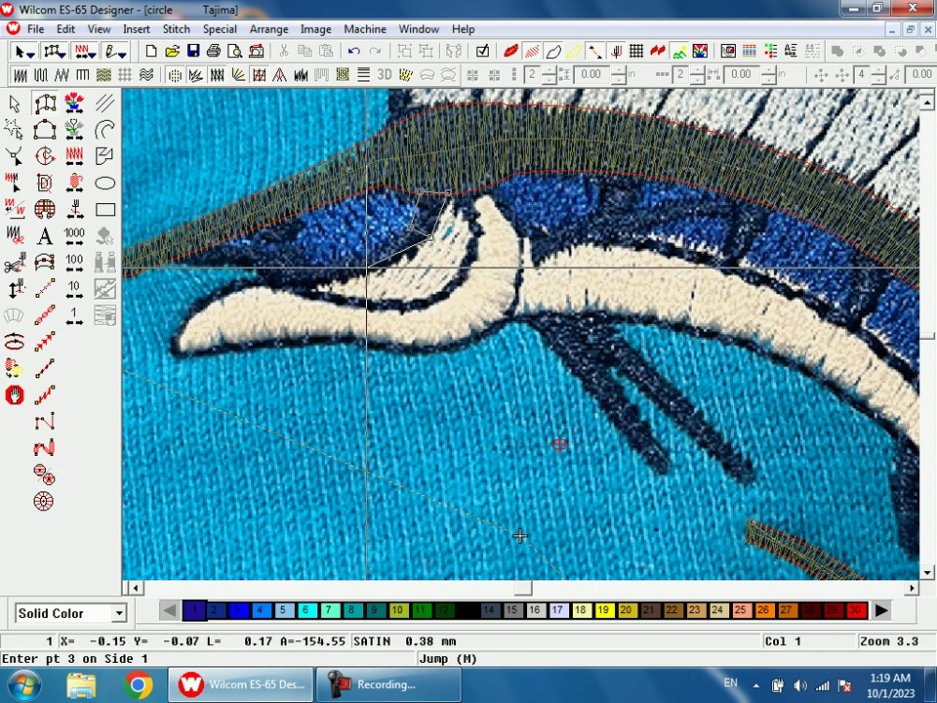
{"action": "left_click", "coordinate": [362, 273]}
{"action": "left_click", "coordinate": [361, 259]}
- Continue the head outline column forward to a taper under the bill and generate its satin stitches
{"action": "left_click", "coordinate": [310, 283]}
{"action": "left_click", "coordinate": [310, 266]}
{"action": "left_click", "coordinate": [283, 284]}
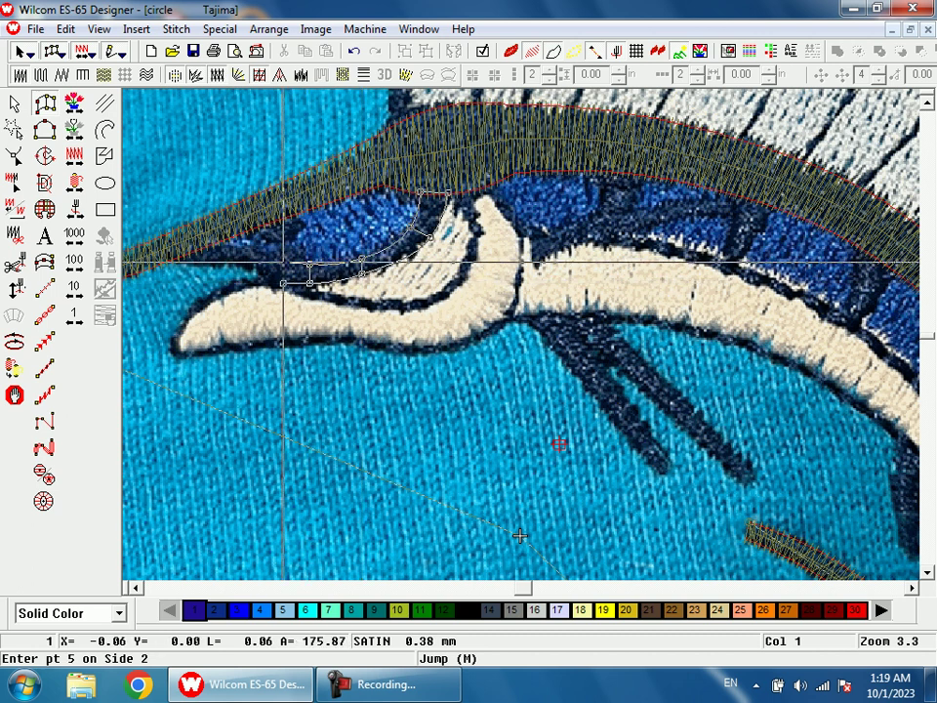
{"action": "left_click", "coordinate": [284, 254]}
{"action": "left_click", "coordinate": [257, 263]}
{"action": "left_click", "coordinate": [256, 254]}
{"action": "left_click", "coordinate": [227, 248]}
{"action": "left_click", "coordinate": [196, 249]}
{"action": "left_click", "coordinate": [183, 253]}
{"action": "left_click", "coordinate": [178, 254]}
{"action": "key", "text": "Return"}
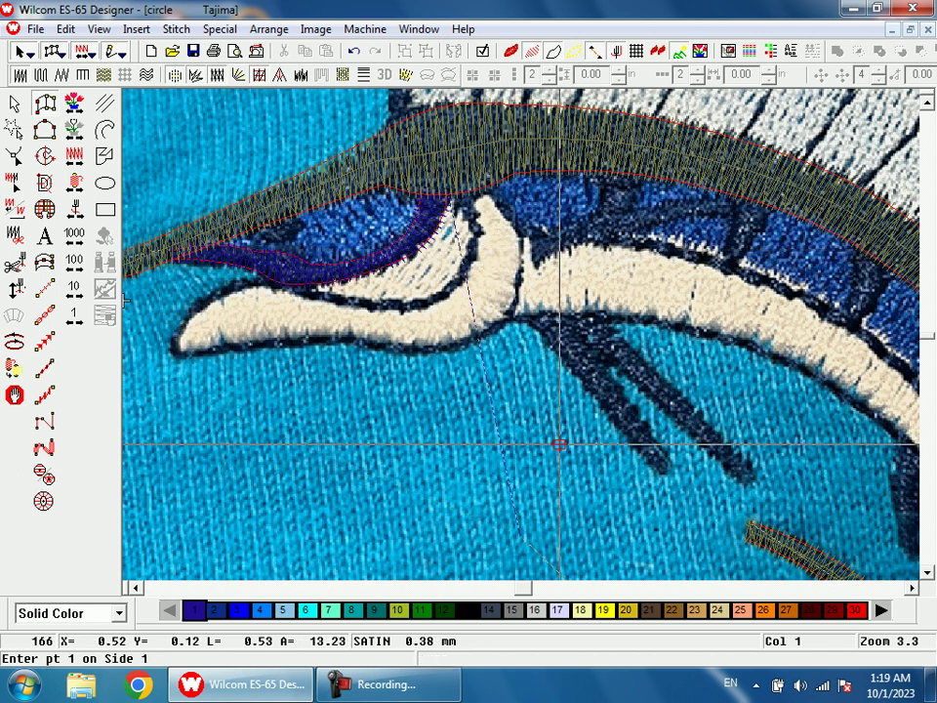
- At the start of the design, digitize the front belly fin as a tapered four-point satin column and open it for reshaping
{"action": "key", "text": "shift+z"}
{"action": "key", "text": "shift+z"}
{"action": "key", "text": "z"}
{"action": "left_click_drag", "start_coordinate": [421, 262], "coordinate": [666, 412]}
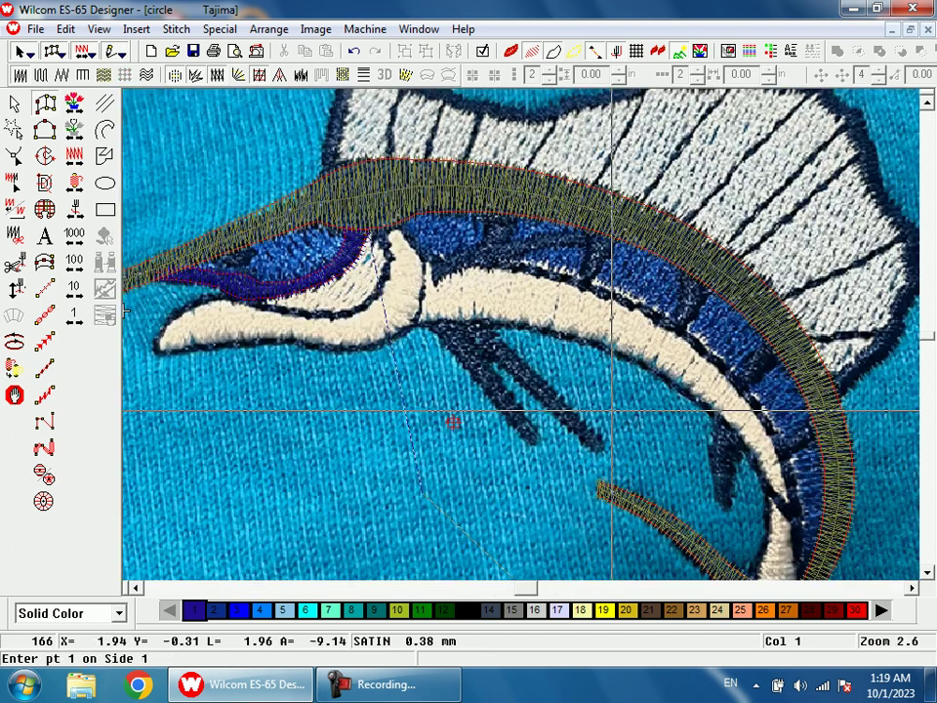
{"action": "key", "text": "Escape"}
{"action": "key", "text": "Home"}
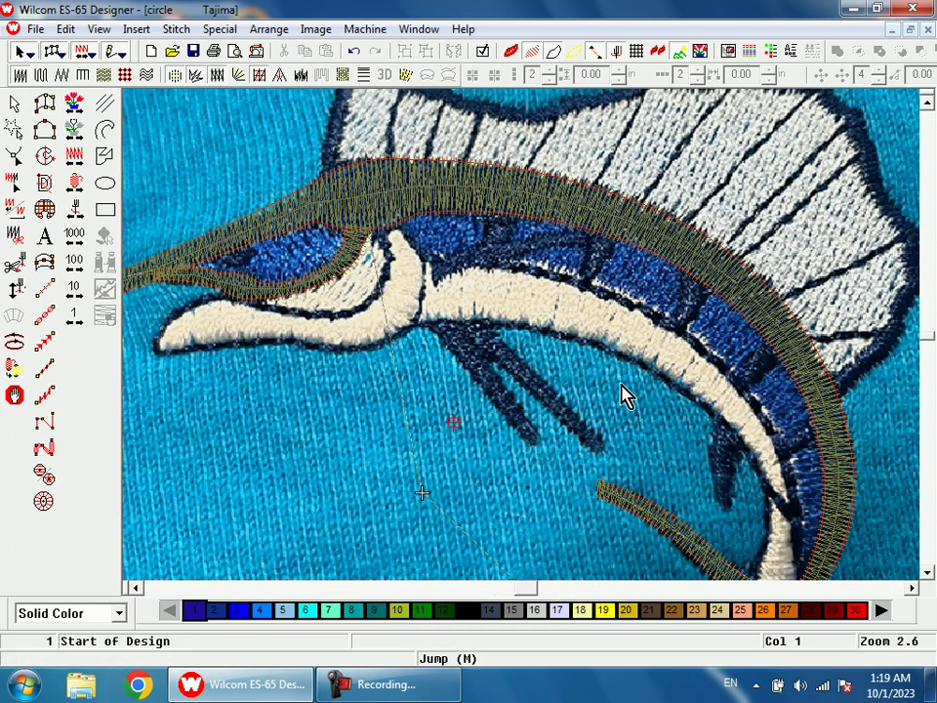
{"action": "key", "text": "shift+z"}
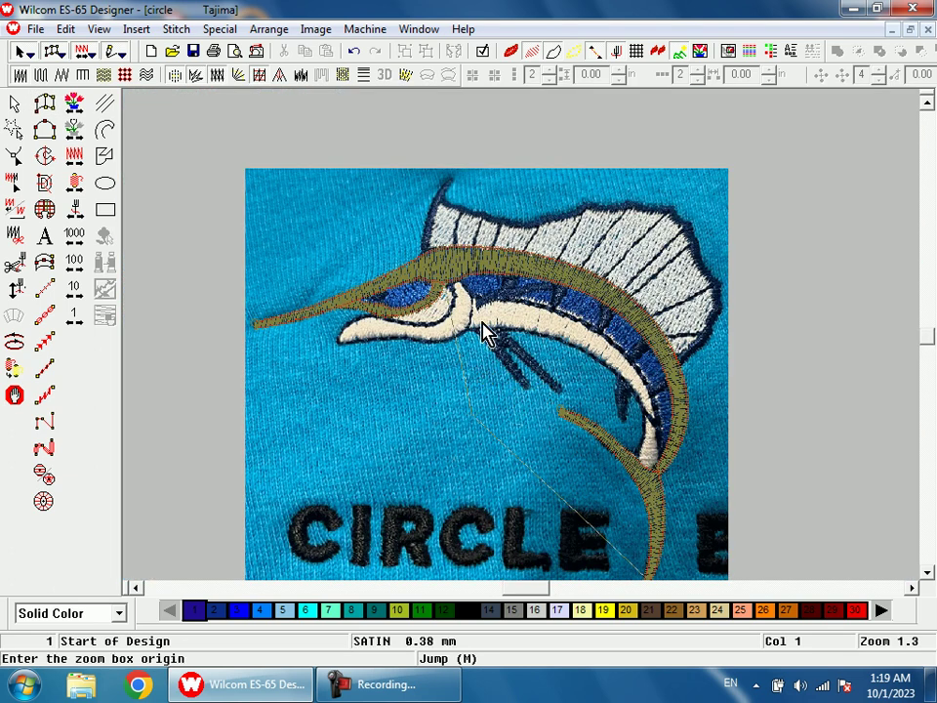
{"action": "left_click", "coordinate": [495, 372]}
{"action": "left_click", "coordinate": [385, 184]}
{"action": "left_click", "coordinate": [443, 178]}
{"action": "left_click", "coordinate": [593, 436]}
{"action": "left_click", "coordinate": [610, 429]}
{"action": "key", "text": "Return"}
{"action": "key", "text": "h"}
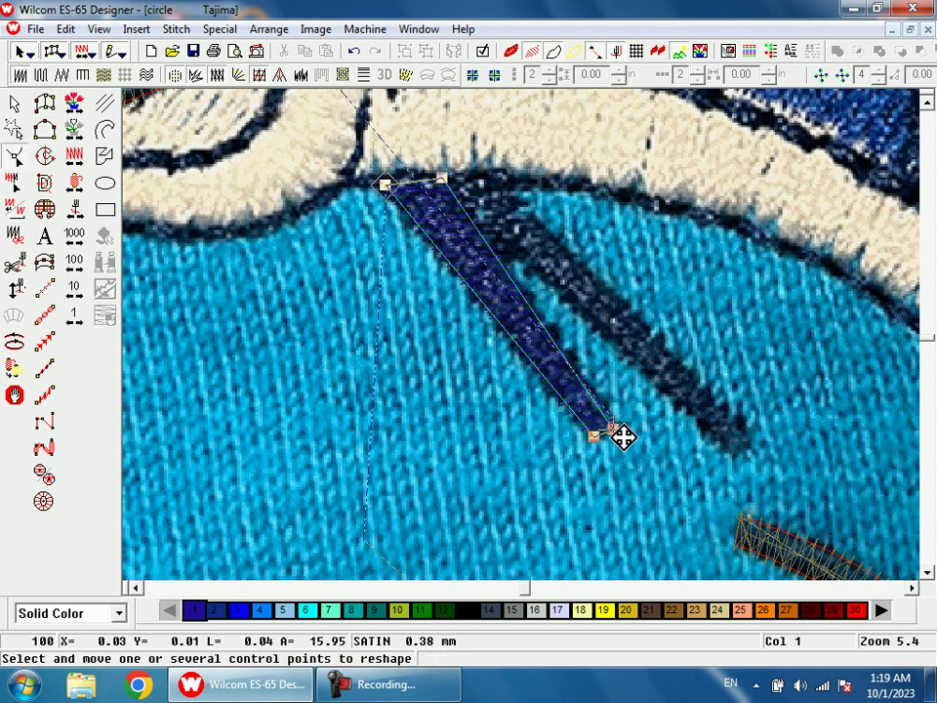
- Digitize the second front belly fin, just behind the first, as a narrow four-point satin column and open it for reshaping
{"action": "key", "text": "a"}
{"action": "left_click", "coordinate": [445, 178]}
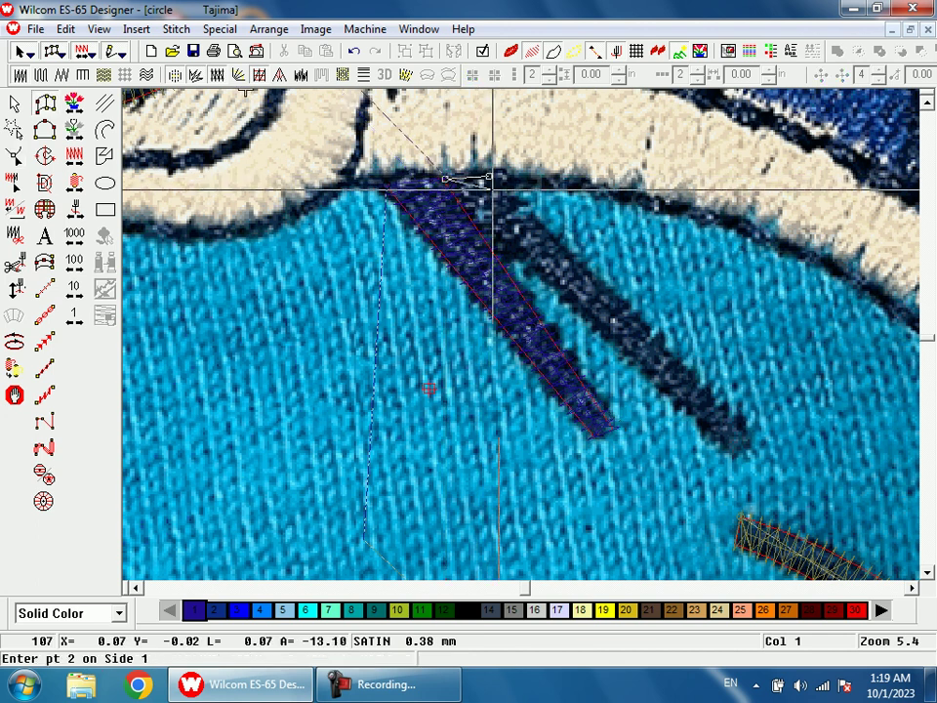
{"action": "left_click", "coordinate": [734, 451]}
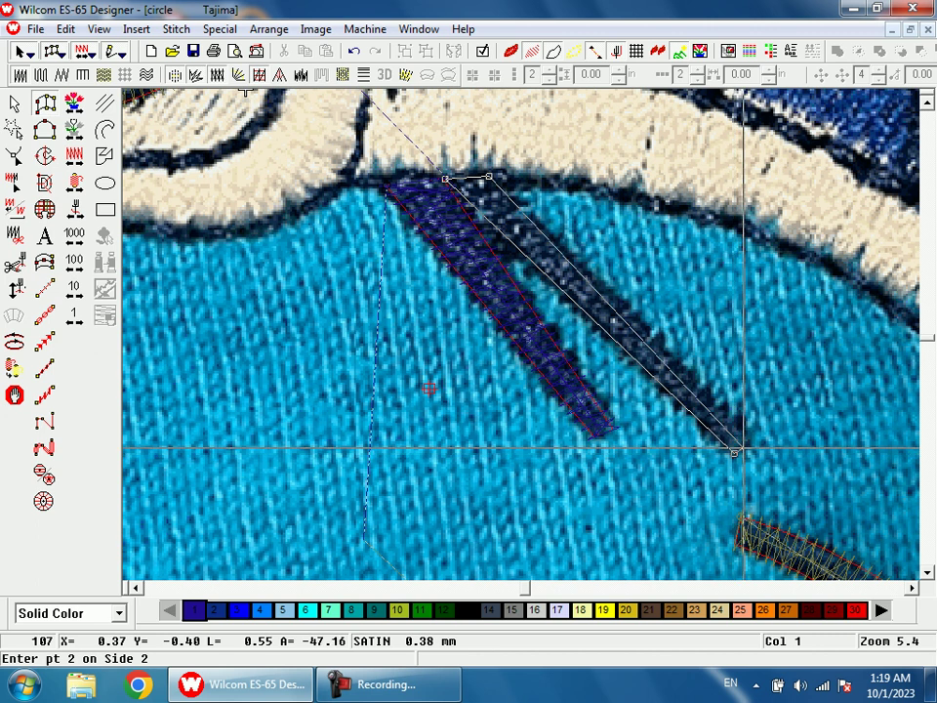
{"action": "left_click", "coordinate": [747, 443]}
{"action": "key", "text": "Return"}
{"action": "key", "text": "h"}
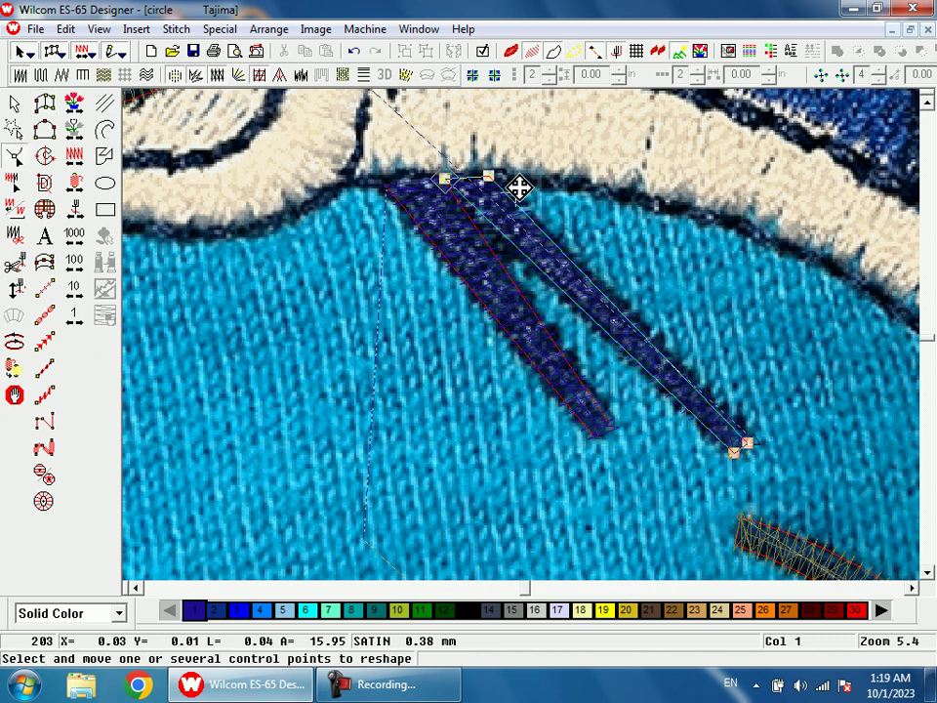
- Place a travelling run stitch along the fish's belly edge from the front fins back to the rear belly fin
{"action": "key", "text": "shift+z"}
{"action": "key", "text": "shift+z"}
{"action": "key", "text": "b"}
{"action": "left_click", "coordinate": [583, 354]}
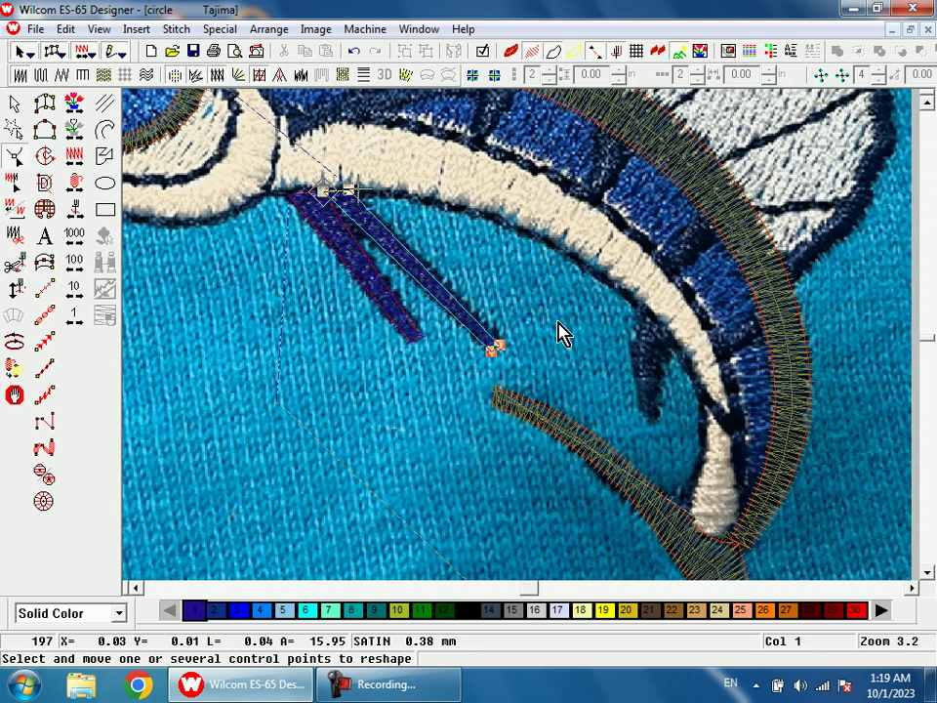
{"action": "key", "text": "r"}
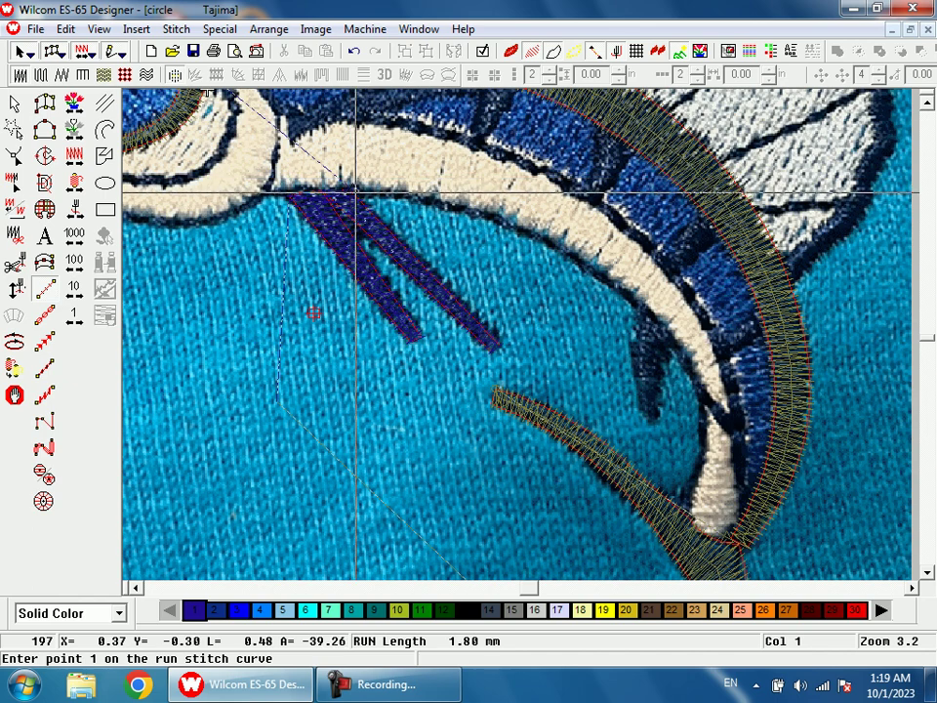
{"action": "left_click", "coordinate": [356, 193]}
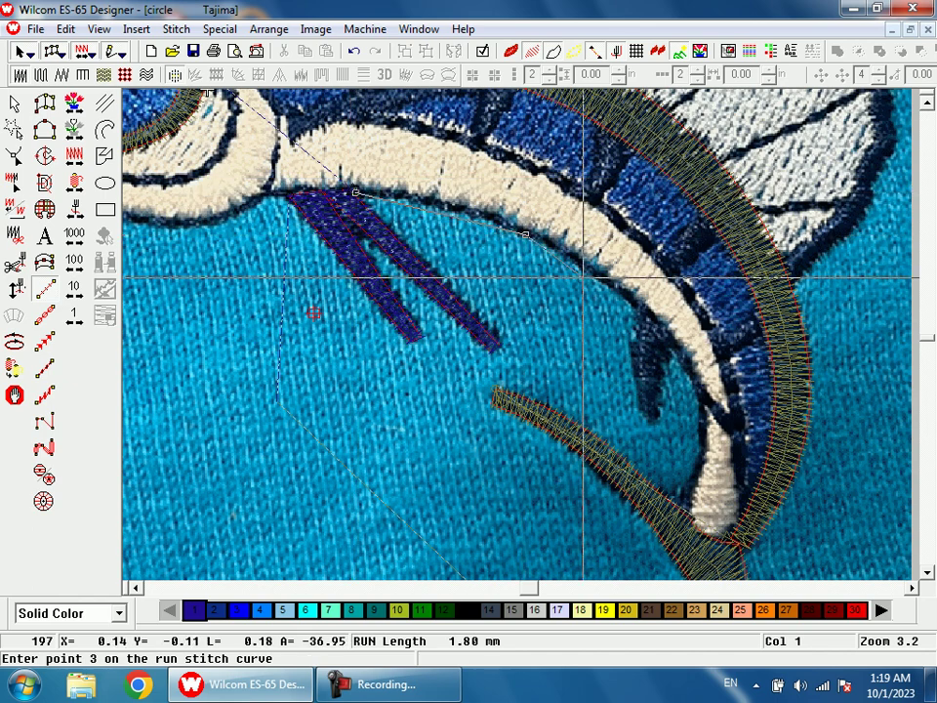
{"action": "key", "text": "Return"}
- Digitize the rear belly fin as a curved satin column of four point pairs tapering to its tip, and generate its stitches
{"action": "key", "text": "shift+z"}
{"action": "key", "text": "b"}
{"action": "left_click_drag", "start_coordinate": [462, 264], "coordinate": [713, 418]}
{"action": "key", "text": "a"}
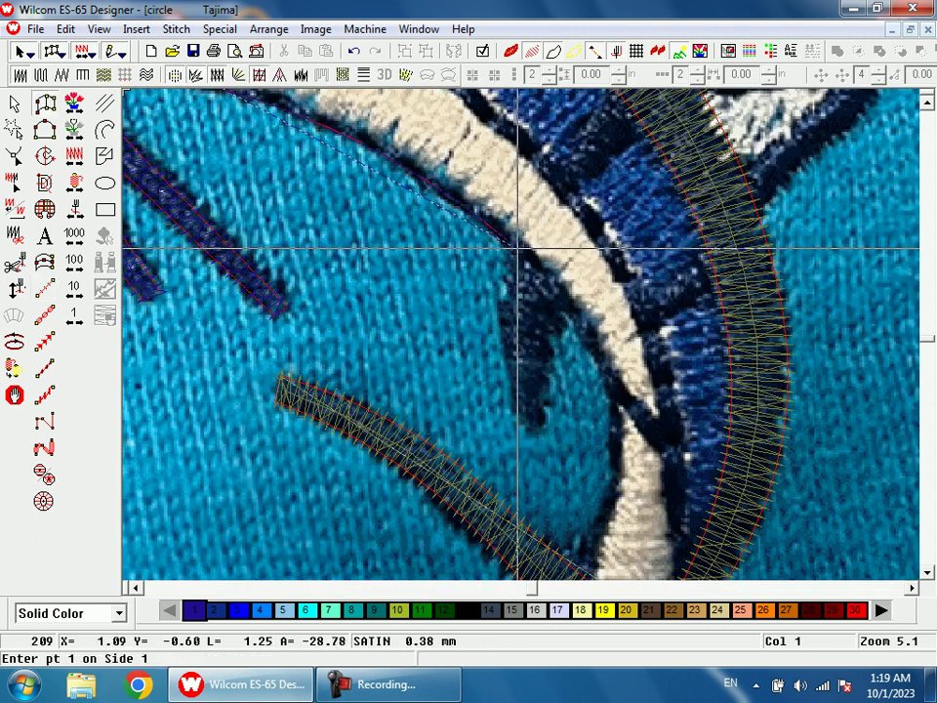
{"action": "left_click", "coordinate": [518, 246]}
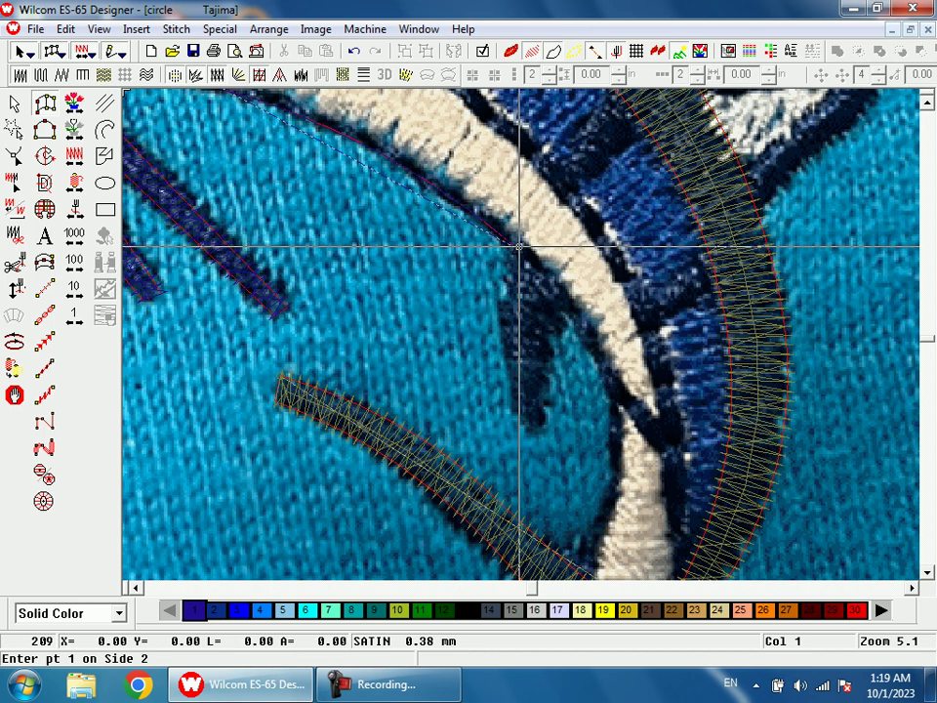
{"action": "left_click", "coordinate": [566, 301]}
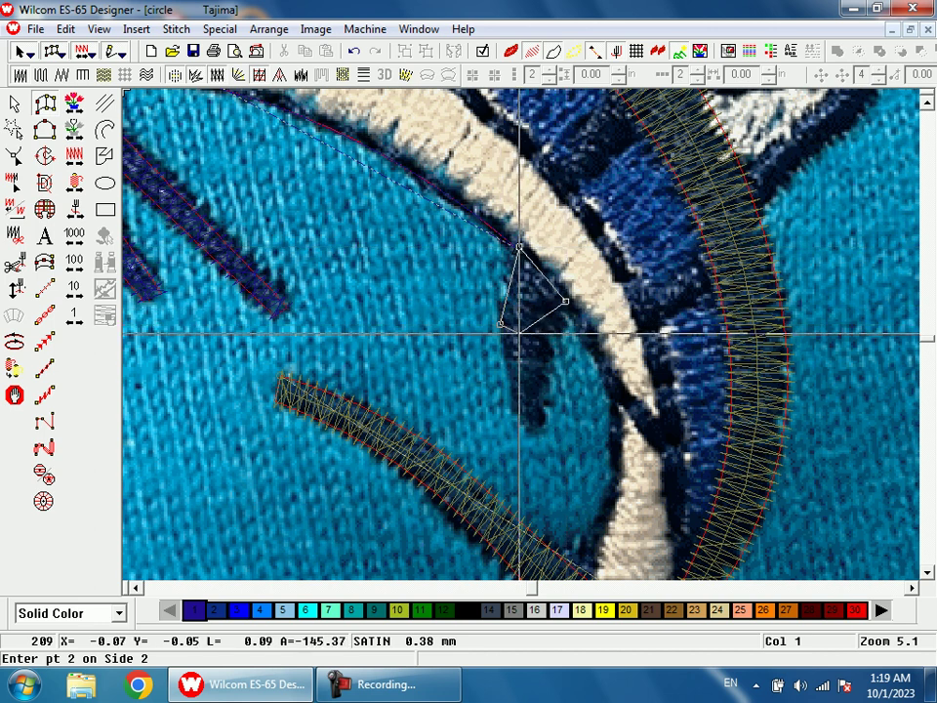
{"action": "left_click", "coordinate": [552, 334]}
{"action": "left_click", "coordinate": [512, 394]}
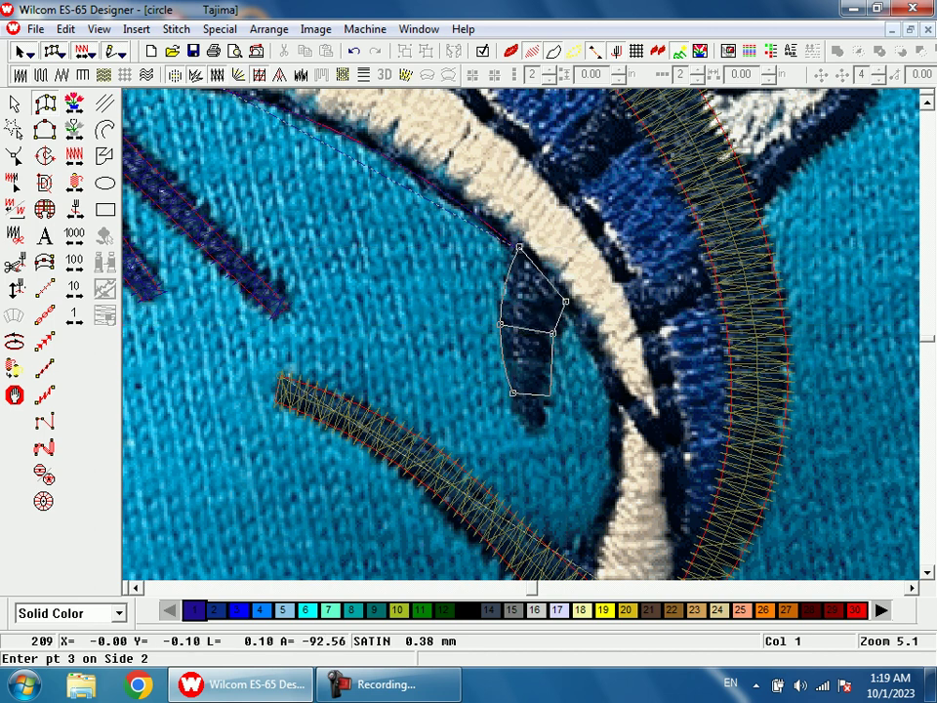
{"action": "left_click", "coordinate": [530, 429]}
{"action": "left_click", "coordinate": [549, 430]}
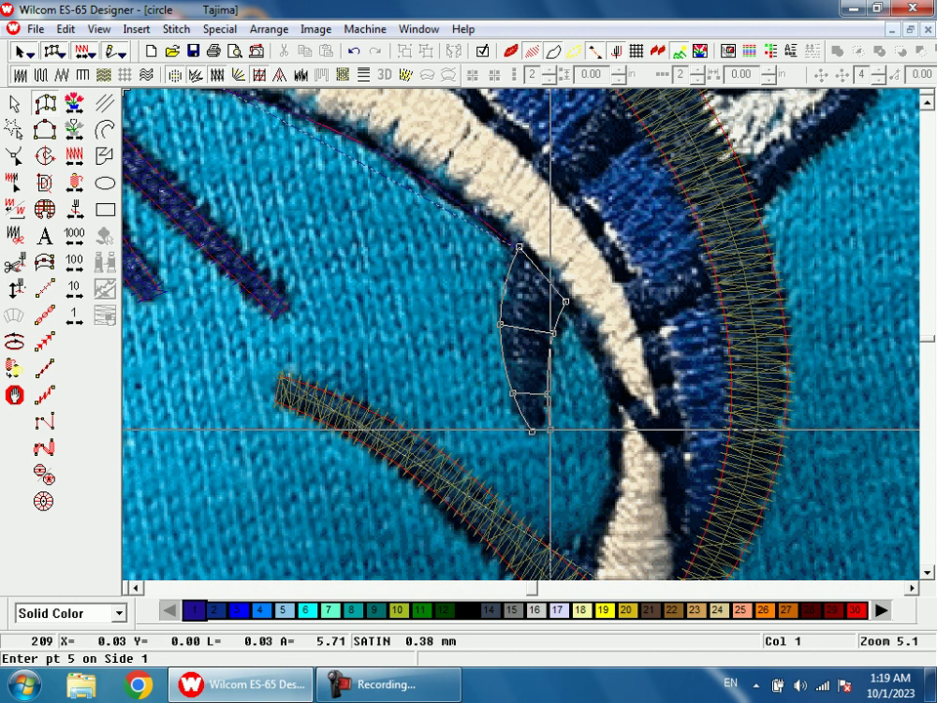
{"action": "key", "text": "Return"}
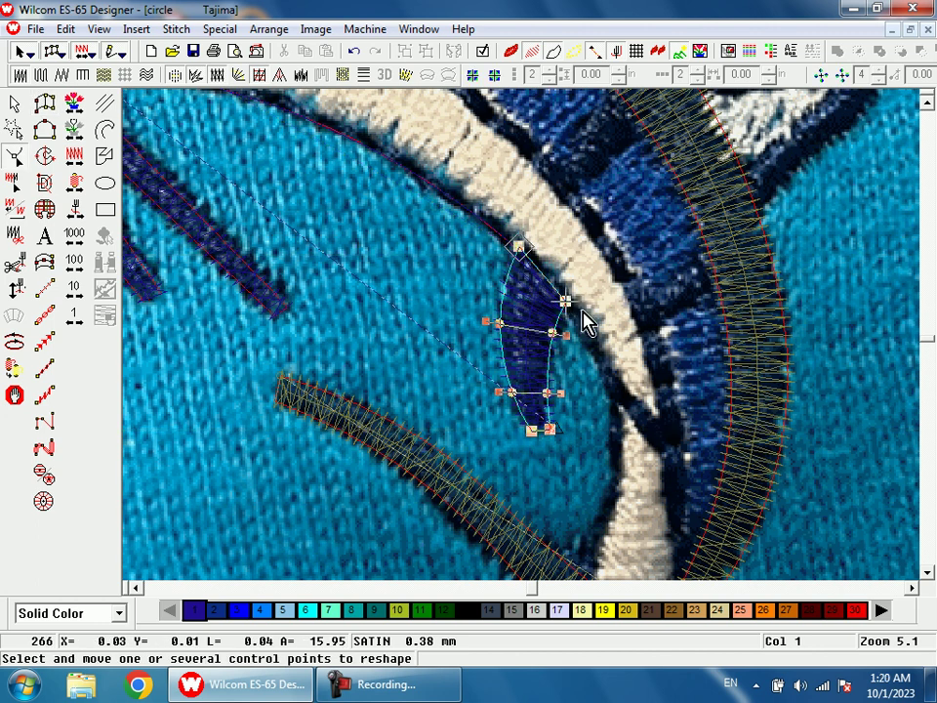
- Start a travelling run stitch at the rear belly fin and lead it along the belly edge into the base of the tail
{"action": "key", "text": "shift+z"}
{"action": "key", "text": "shift+z"}
{"action": "key", "text": "b"}
{"action": "left_click_drag", "start_coordinate": [521, 276], "coordinate": [576, 421]}
{"action": "key", "text": "space"}
{"action": "key", "text": "r"}
{"action": "left_click", "coordinate": [476, 265]}
{"action": "left_click", "coordinate": [515, 335]}
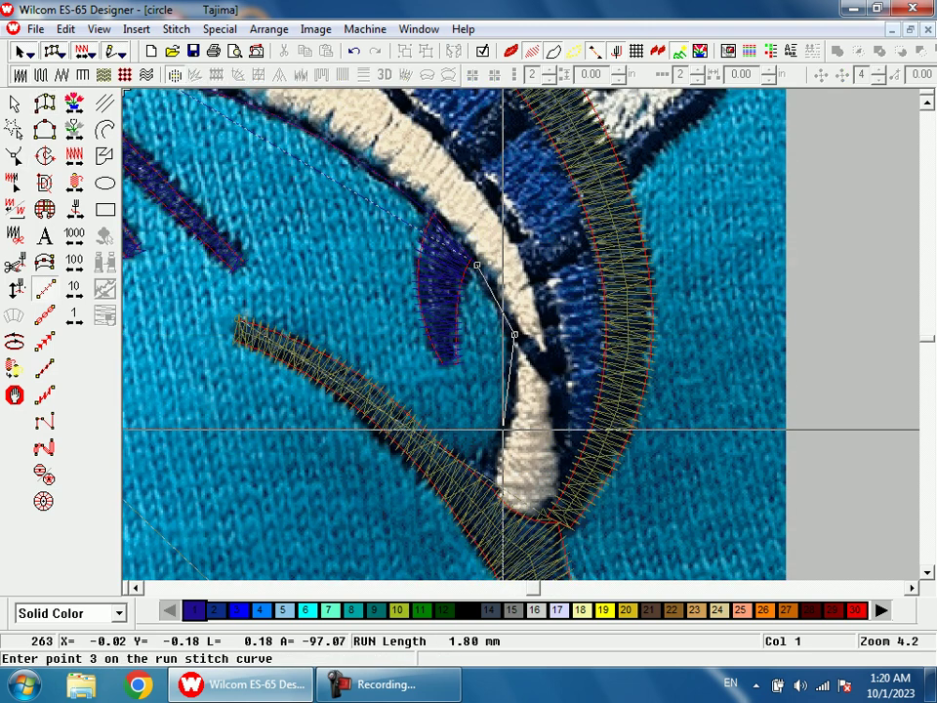
{"action": "left_click", "coordinate": [504, 423]}
{"action": "left_click", "coordinate": [489, 456]}
{"action": "left_click", "coordinate": [489, 509]}
{"action": "left_click", "coordinate": [532, 544]}
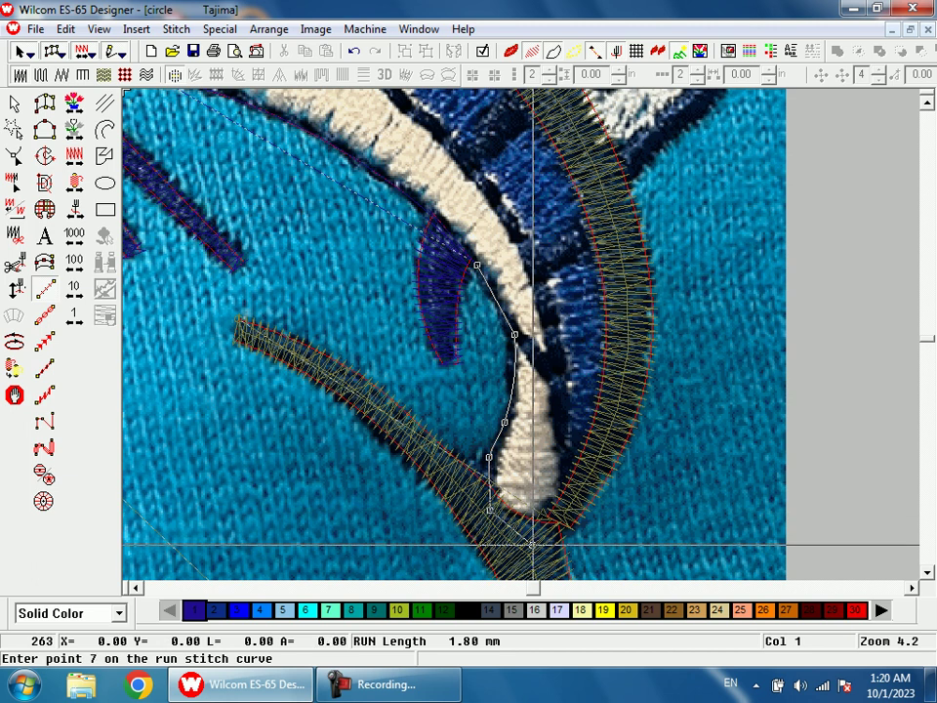
- Continue the run from the tail base up inside the back outline column to the rearmost body stripe and generate it
{"action": "left_click", "coordinate": [572, 500]}
{"action": "left_click", "coordinate": [626, 388]}
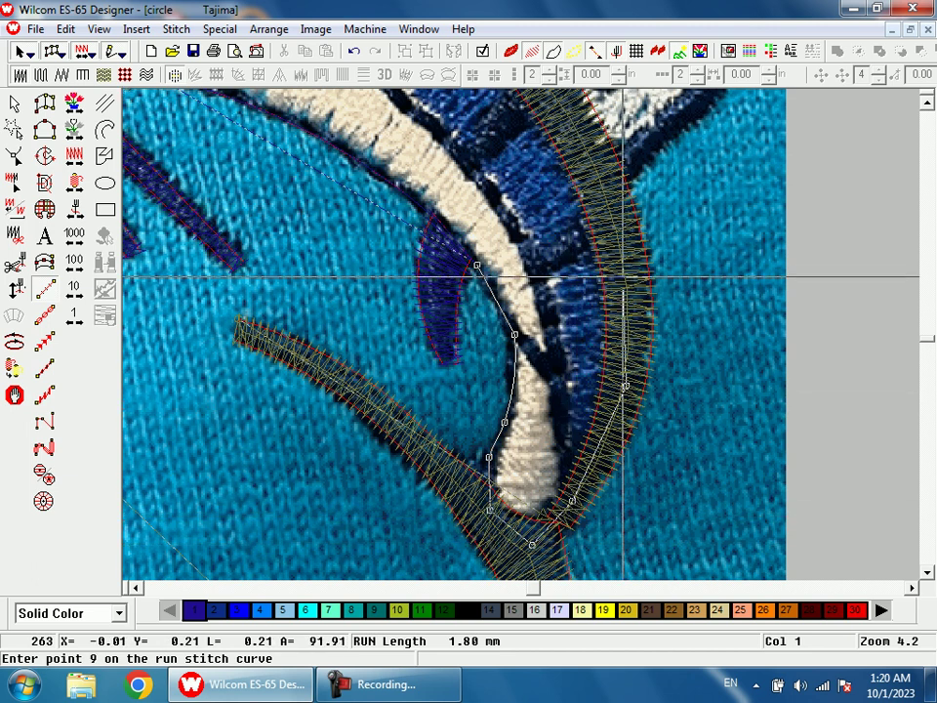
{"action": "left_click", "coordinate": [622, 267]}
{"action": "key", "text": "c"}
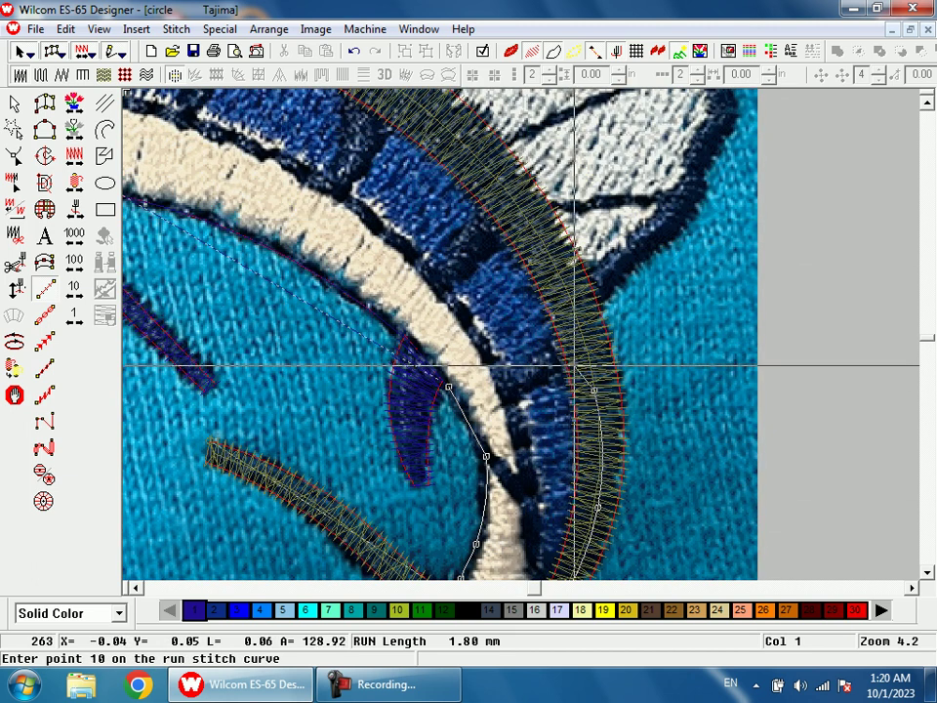
{"action": "key", "text": "Return"}
- Digitize the rearmost dark stripe on the blue body as a curved satin column of three point pairs and generate its stitches
{"action": "key", "text": "shift+z"}
{"action": "key", "text": "b"}
{"action": "left_click_drag", "start_coordinate": [453, 261], "coordinate": [625, 439]}
{"action": "key", "text": "a"}
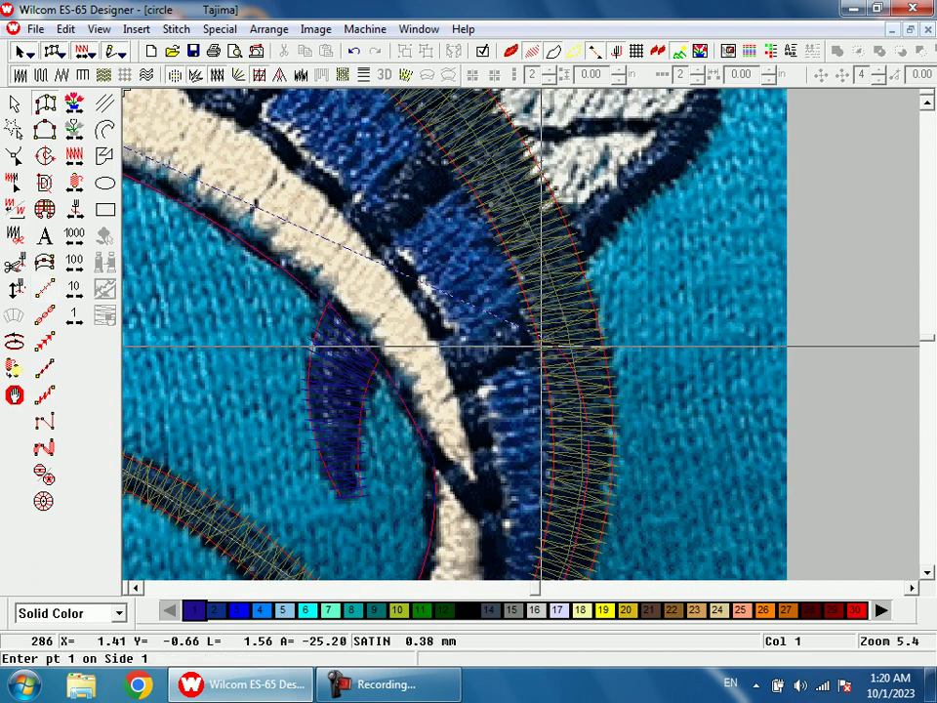
{"action": "left_click", "coordinate": [544, 338]}
{"action": "left_click", "coordinate": [530, 295]}
{"action": "left_click", "coordinate": [499, 367]}
{"action": "left_click", "coordinate": [486, 336]}
{"action": "left_click", "coordinate": [481, 324]}
{"action": "left_click", "coordinate": [458, 346]}
{"action": "key", "text": "Return"}
{"action": "key", "text": "h"}
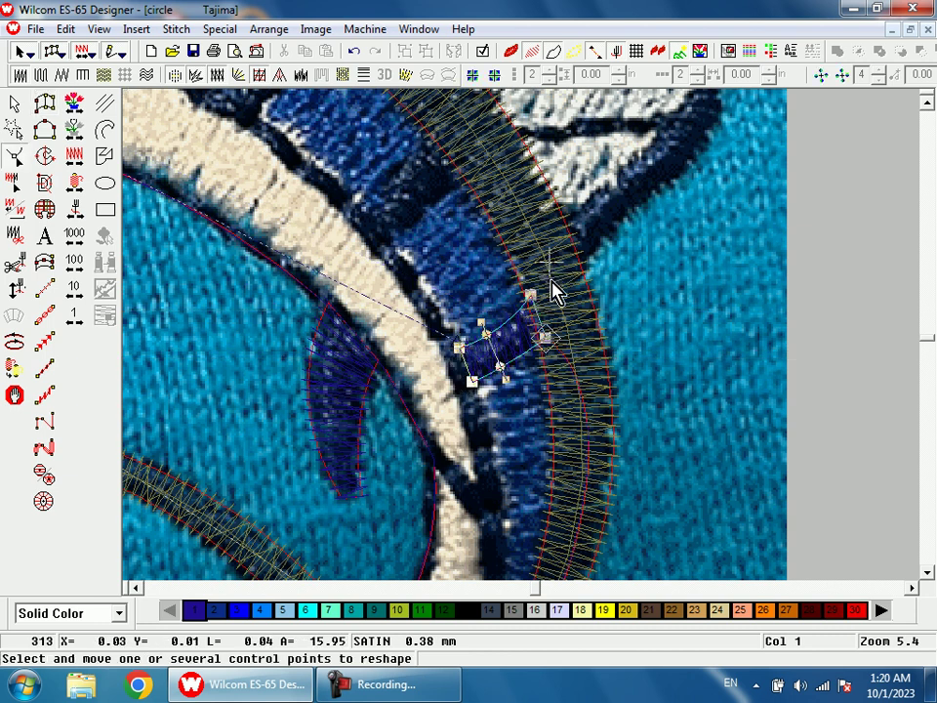
- Place a travelling run stitch inside the back outline from the rearmost stripe to the second dark stripe
{"action": "scroll", "coordinate": [554, 274], "scroll_direction": "up", "scroll_amount": 2}
{"action": "key", "text": "space"}
{"action": "left_click", "coordinate": [538, 393]}
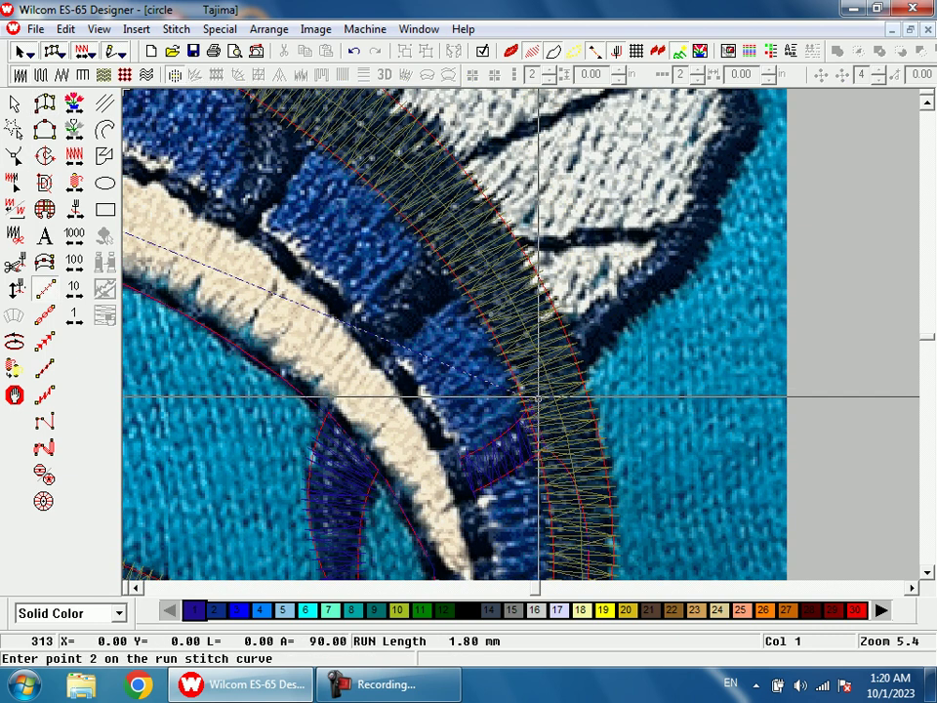
{"action": "left_click", "coordinate": [471, 283]}
{"action": "key", "text": "Return"}
- Digitize the second dark body stripe from the tail as a four-point satin column and open it for reshaping
{"action": "key", "text": "space"}
{"action": "left_click", "coordinate": [471, 284]}
{"action": "left_click", "coordinate": [442, 245]}
{"action": "left_click", "coordinate": [389, 347]}
{"action": "left_click", "coordinate": [362, 320]}
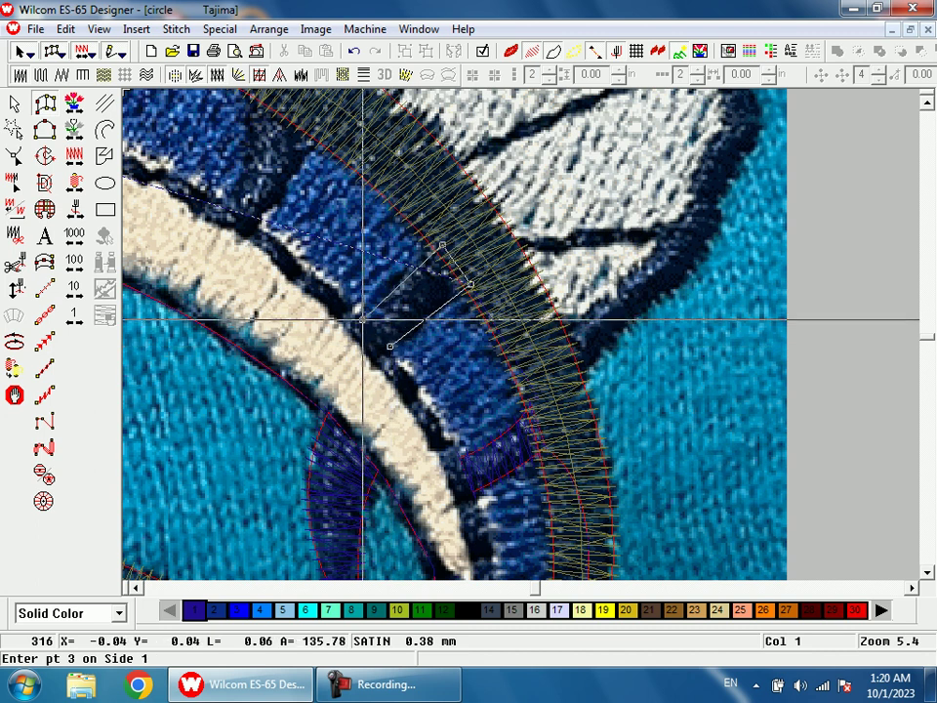
{"action": "key", "text": "Return"}
{"action": "key", "text": "h"}
- Place a travelling run stitch inside the back outline from the second dark stripe to the third
{"action": "key", "text": "Escape"}
{"action": "key", "text": "space"}
{"action": "left_click", "coordinate": [443, 243]}
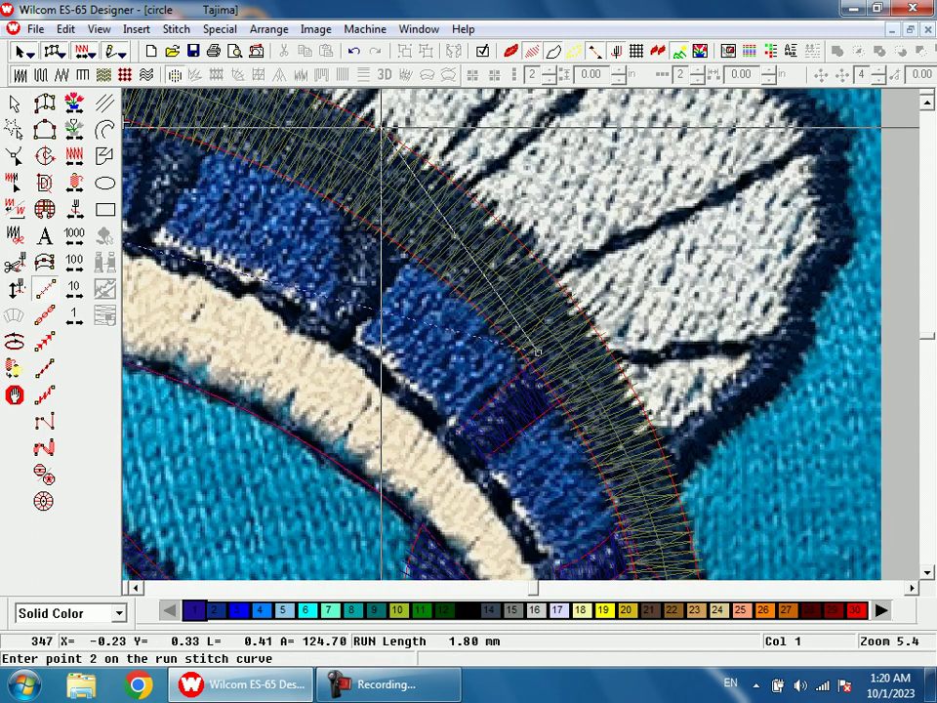
{"action": "left_click", "coordinate": [416, 239]}
{"action": "key", "text": "Return"}
- Digitize the third dark body stripe as a satin column of three point pairs tapering toward the belly, and open it for reshaping
{"action": "left_click", "coordinate": [409, 239]}
{"action": "left_click", "coordinate": [352, 205]}
{"action": "left_click", "coordinate": [390, 277]}
{"action": "left_click", "coordinate": [342, 260]}
{"action": "left_click", "coordinate": [354, 335]}
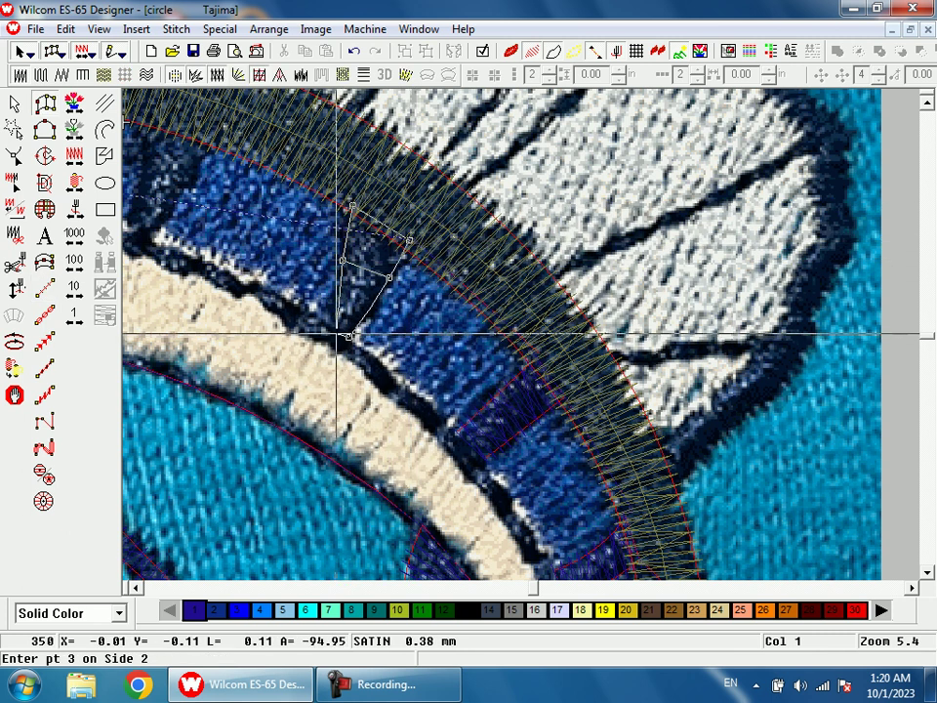
{"action": "left_click", "coordinate": [332, 326]}
{"action": "key", "text": "Return"}
{"action": "key", "text": "h"}
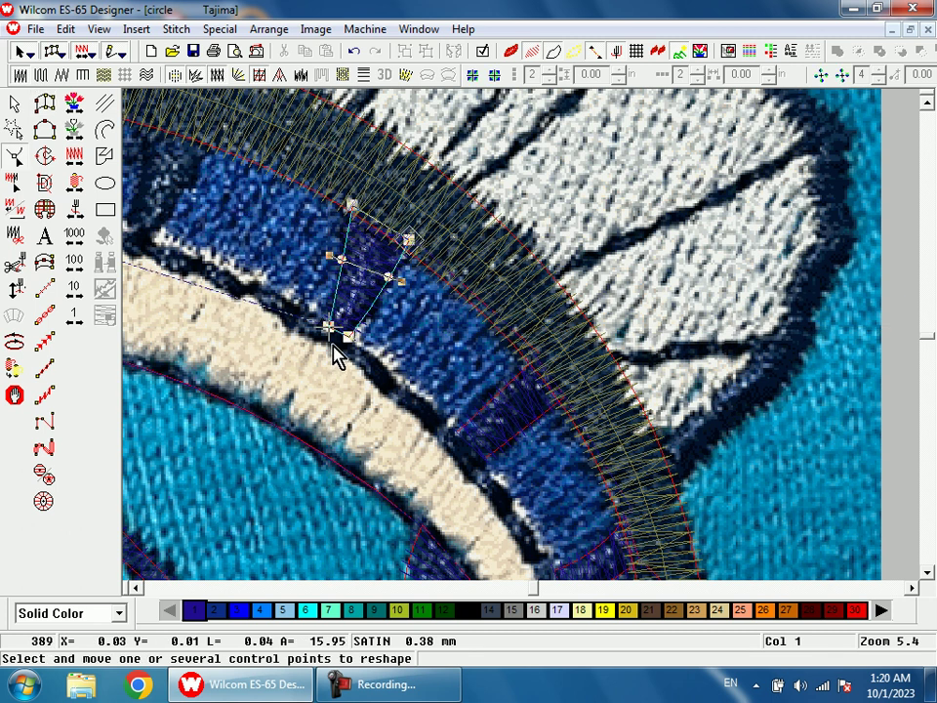
- Place a travelling run stitch inside the back outline from the third dark stripe to the fourth
{"action": "key", "text": "space"}
{"action": "left_click", "coordinate": [352, 196]}
{"action": "left_click", "coordinate": [367, 256]}
{"action": "key", "text": "Return"}
- Digitize the fourth dark body stripe as a tapered satin column of three point pairs and open it for reshaping
{"action": "key", "text": "a"}
{"action": "left_click", "coordinate": [359, 253]}
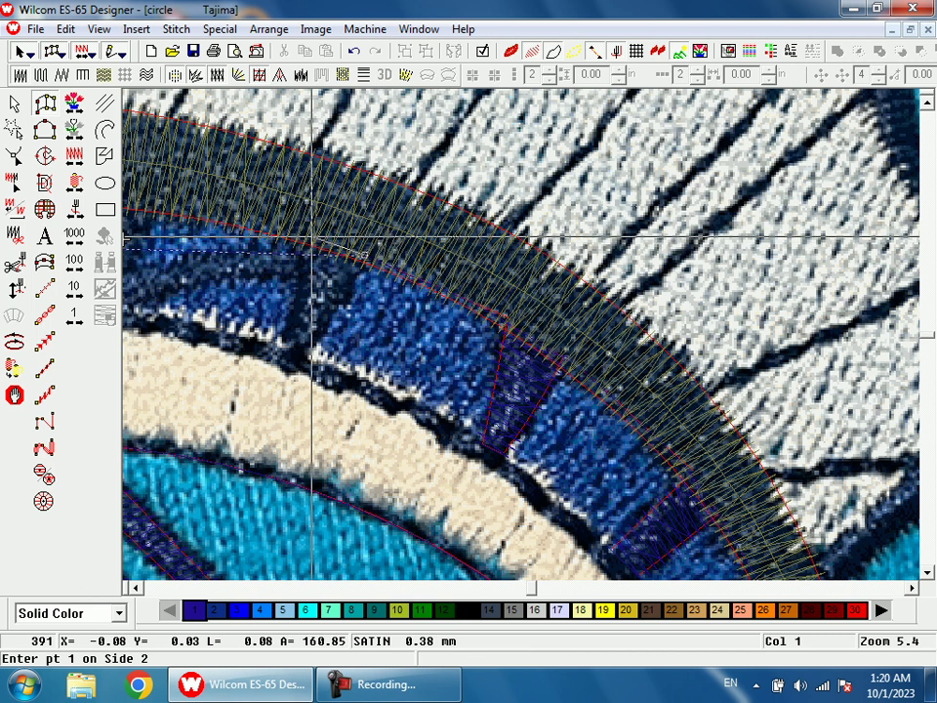
{"action": "left_click", "coordinate": [303, 237]}
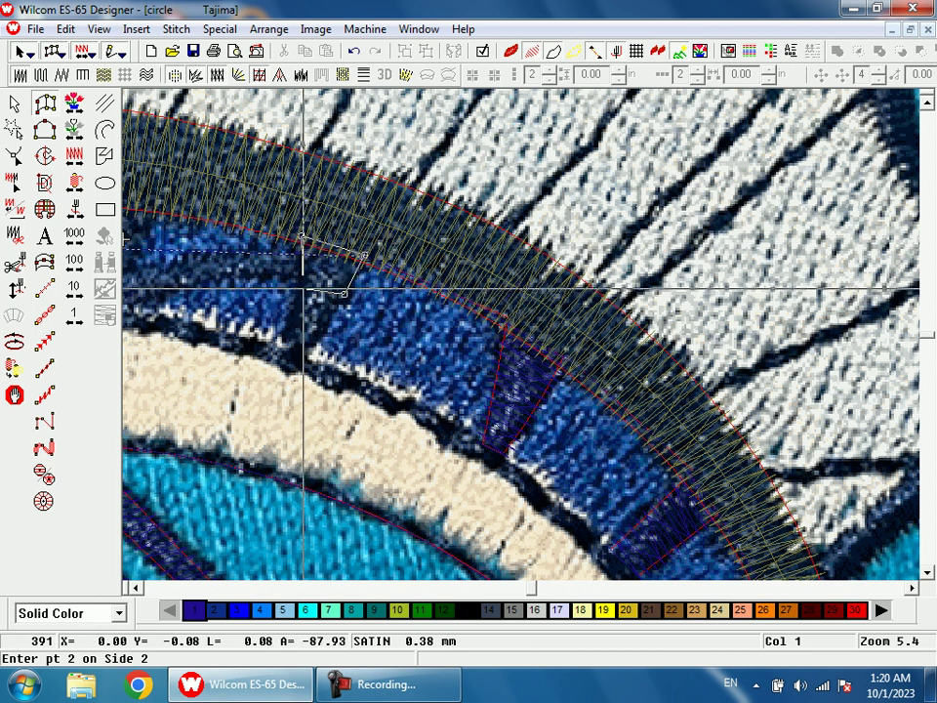
{"action": "left_click", "coordinate": [298, 287]}
{"action": "left_click", "coordinate": [305, 351]}
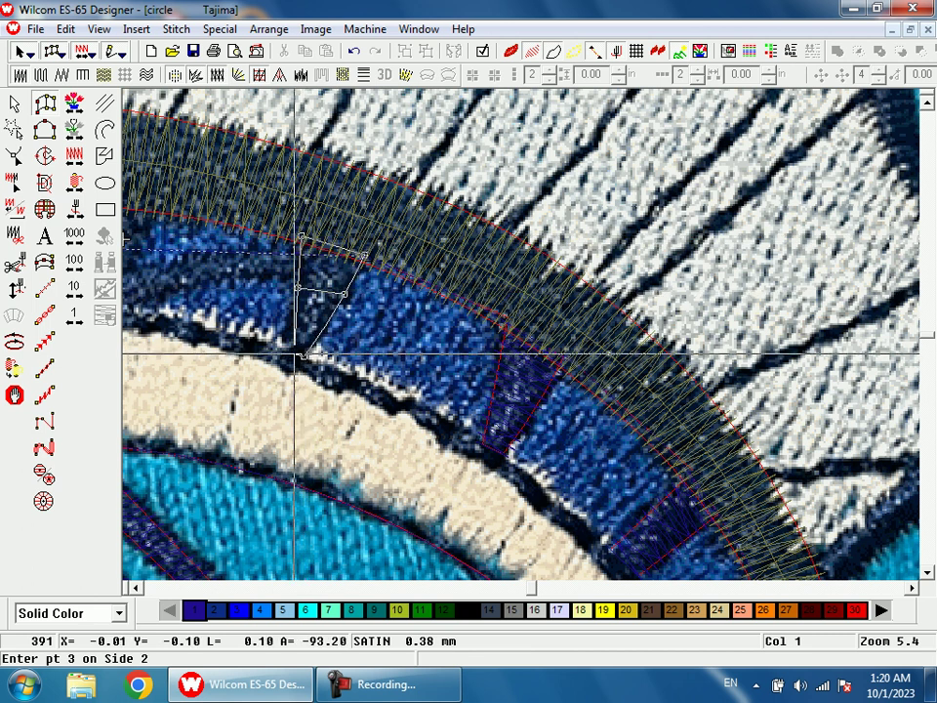
{"action": "left_click", "coordinate": [283, 349]}
{"action": "key", "text": "Return"}
{"action": "key", "text": "h"}
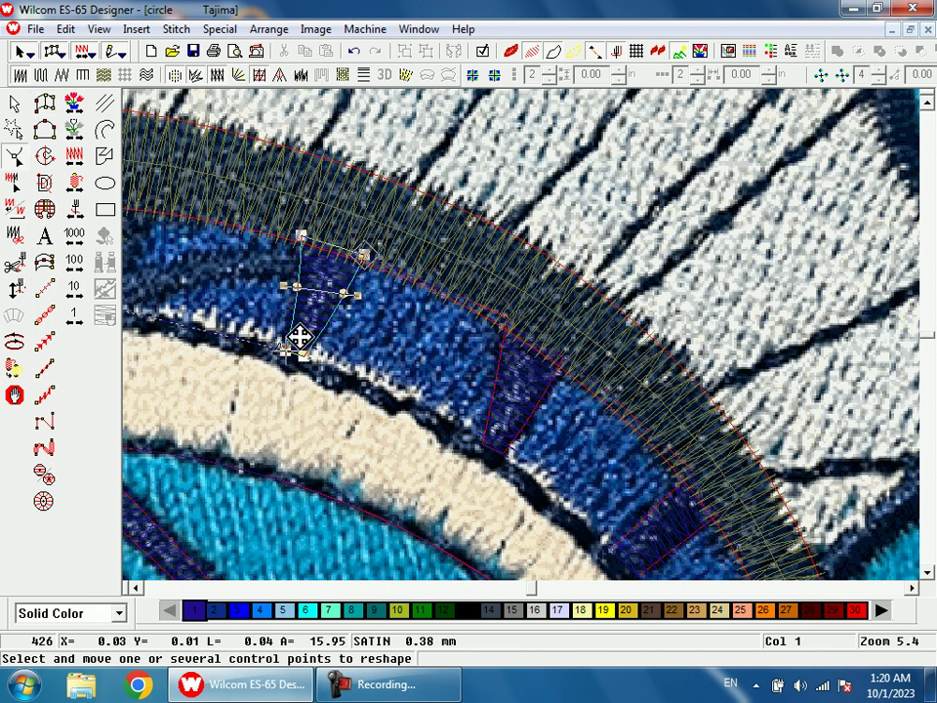
- Travel to the frontmost dark body stripe, digitize it as a tapered satin column of three point pairs, and open it for reshaping
{"action": "left_click_drag", "start_coordinate": [334, 273], "coordinate": [412, 408]}
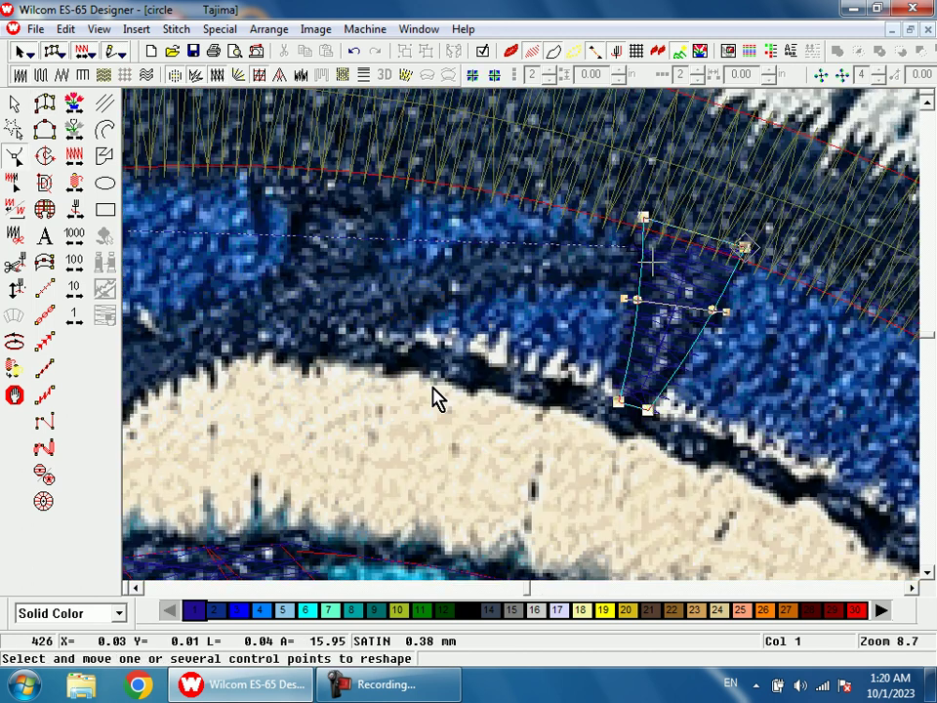
{"action": "key", "text": "Escape"}
{"action": "key", "text": "r"}
{"action": "key", "text": "a"}
{"action": "left_click", "coordinate": [301, 160]}
{"action": "left_click", "coordinate": [401, 167]}
{"action": "left_click", "coordinate": [294, 235]}
{"action": "left_click", "coordinate": [309, 364]}
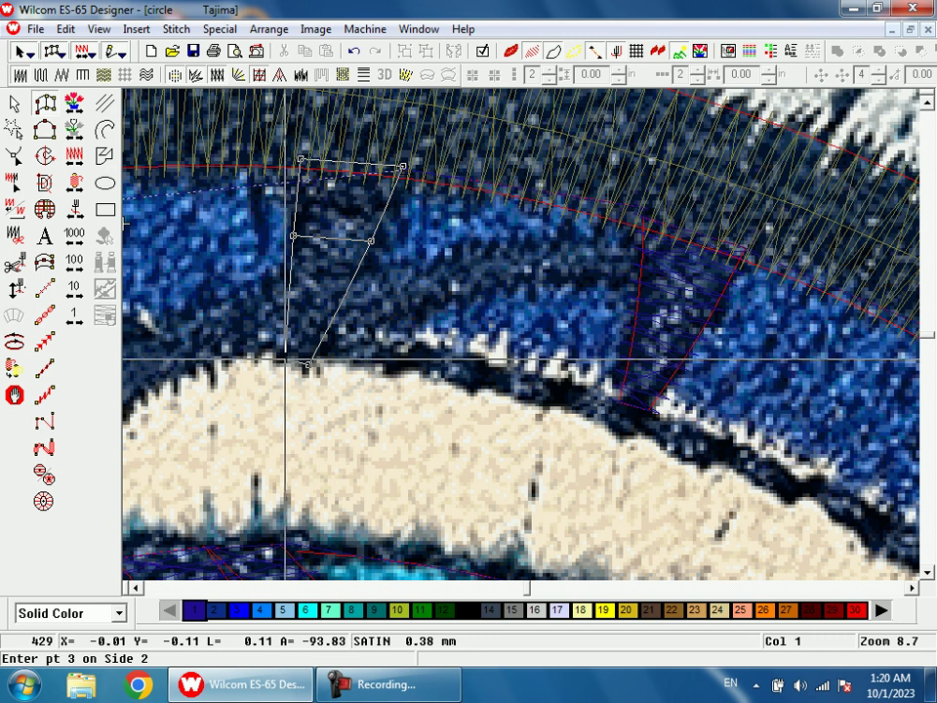
{"action": "key", "text": "h"}
- Digitize the curved dark band from behind the gill across the front stripe to the fourth stripe as a satin column of four point pairs
{"action": "key", "text": "shift+z"}
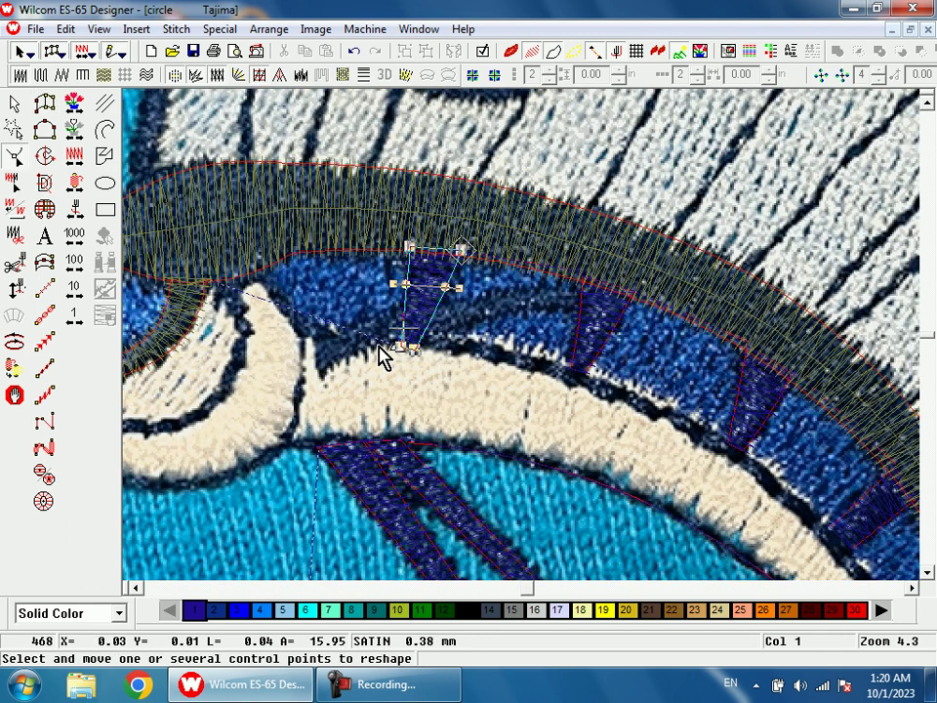
{"action": "key", "text": "shift+z"}
{"action": "key", "text": "Escape"}
{"action": "key", "text": "b"}
{"action": "left_click_drag", "start_coordinate": [330, 255], "coordinate": [561, 397]}
{"action": "left_click", "coordinate": [430, 346]}
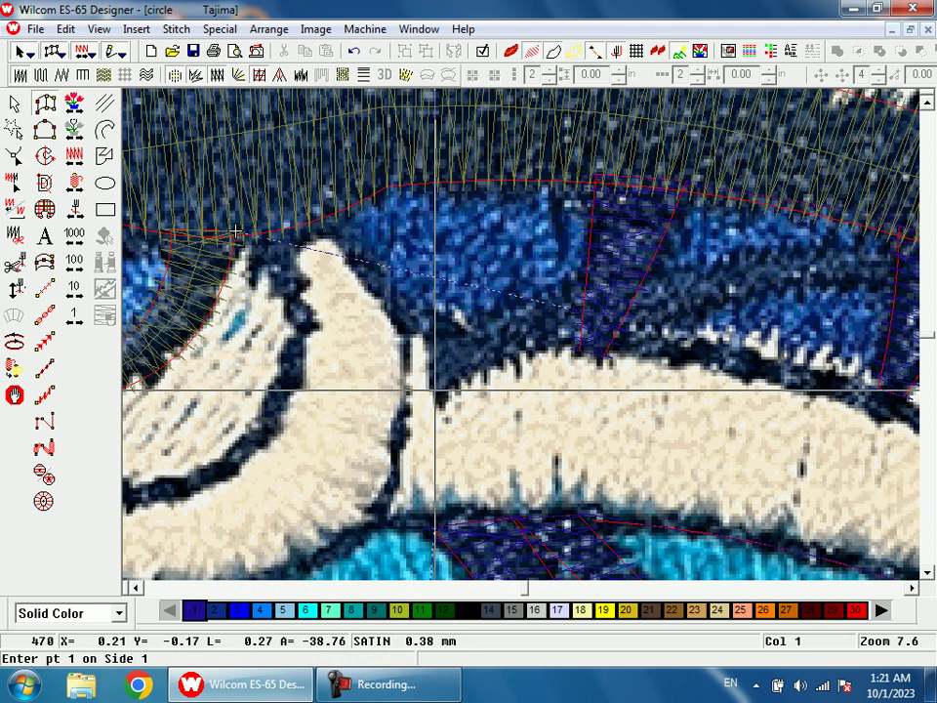
{"action": "left_click", "coordinate": [437, 393]}
{"action": "left_click", "coordinate": [528, 303]}
{"action": "left_click", "coordinate": [530, 347]}
{"action": "left_click", "coordinate": [737, 297]}
{"action": "left_click", "coordinate": [736, 261]}
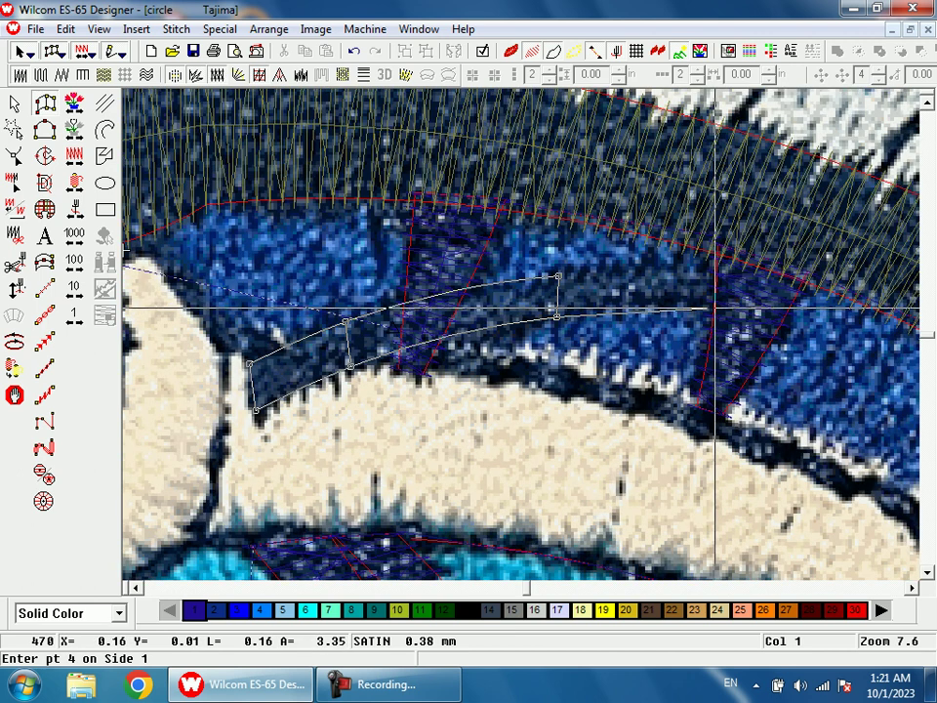
{"action": "left_click", "coordinate": [711, 302]}
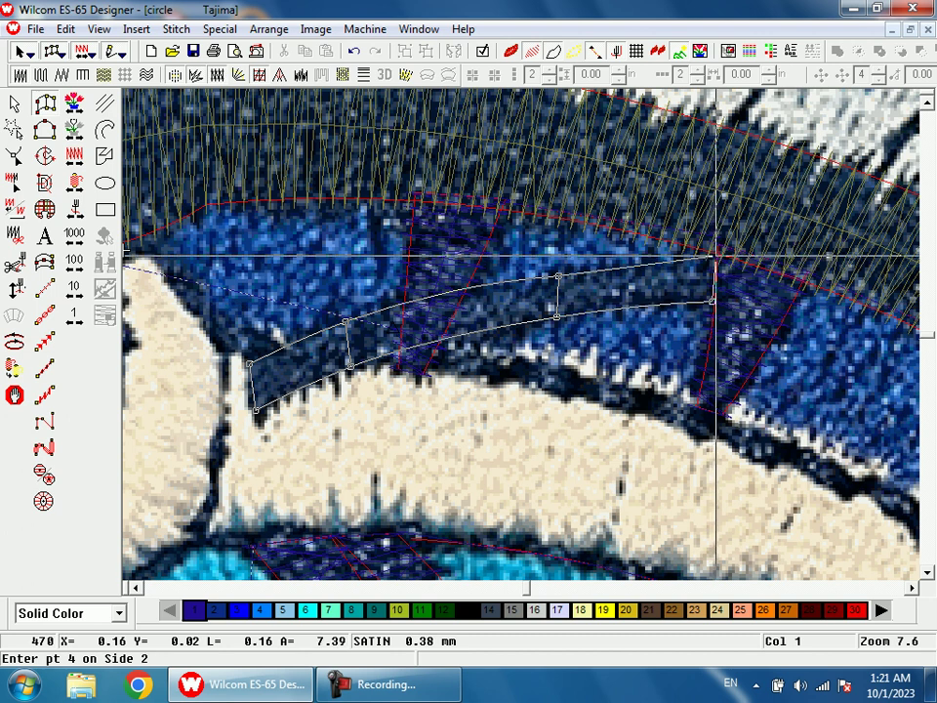
{"action": "key", "text": "Return"}
{"action": "key", "text": "h"}
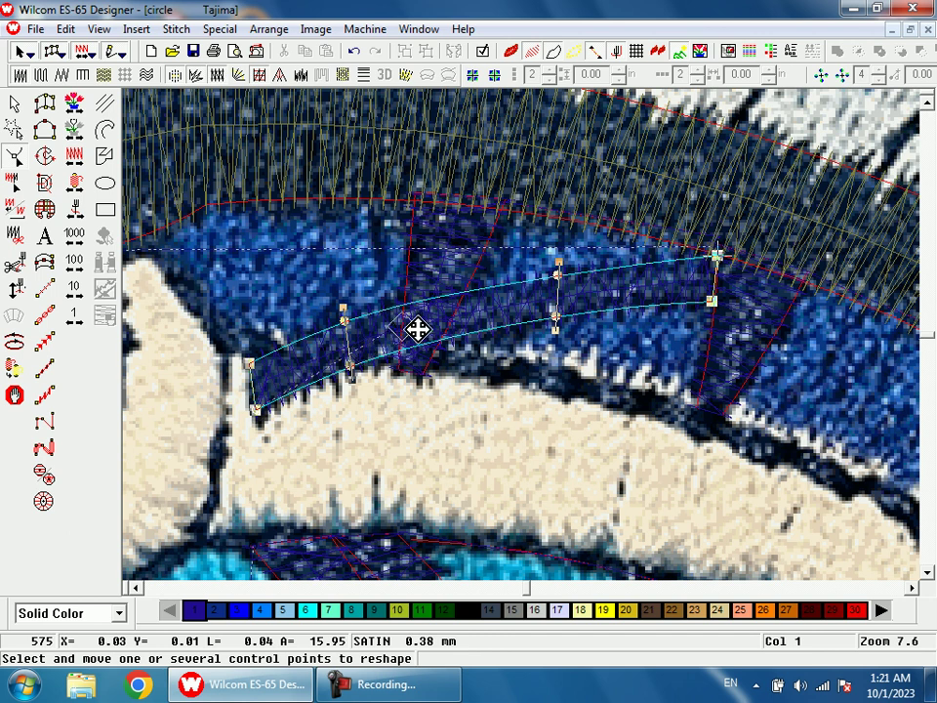
{"action": "scroll", "coordinate": [703, 293], "scroll_direction": "down", "scroll_amount": 5}
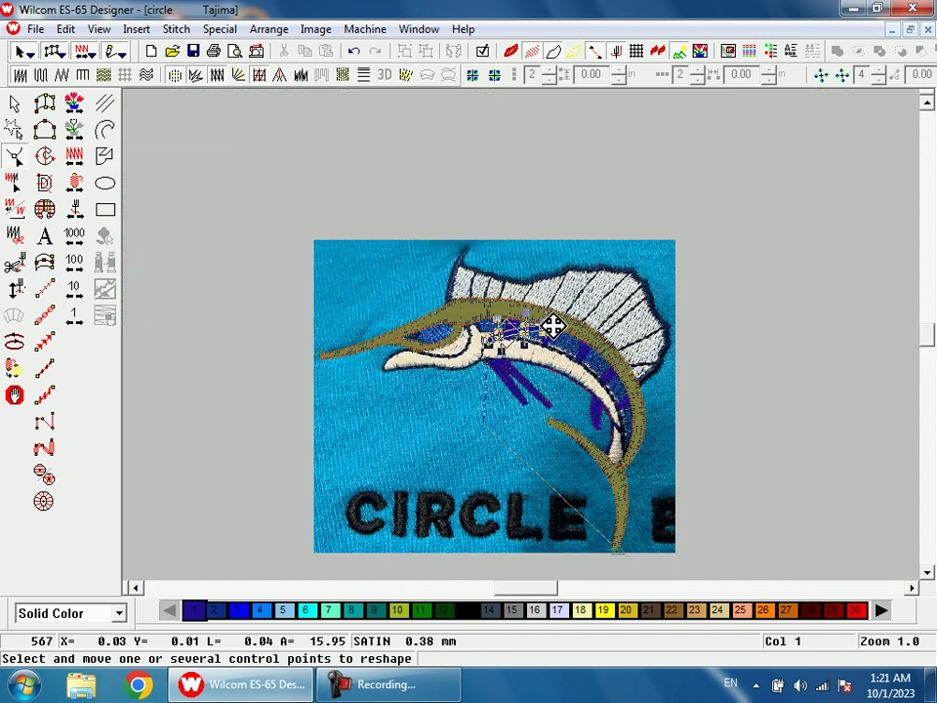
- Place a curved travelling run stitch inside the back outline from behind the eye to the rear base of the sail
{"action": "left_click_drag", "start_coordinate": [542, 292], "coordinate": [575, 419]}
{"action": "left_click", "coordinate": [478, 252]}
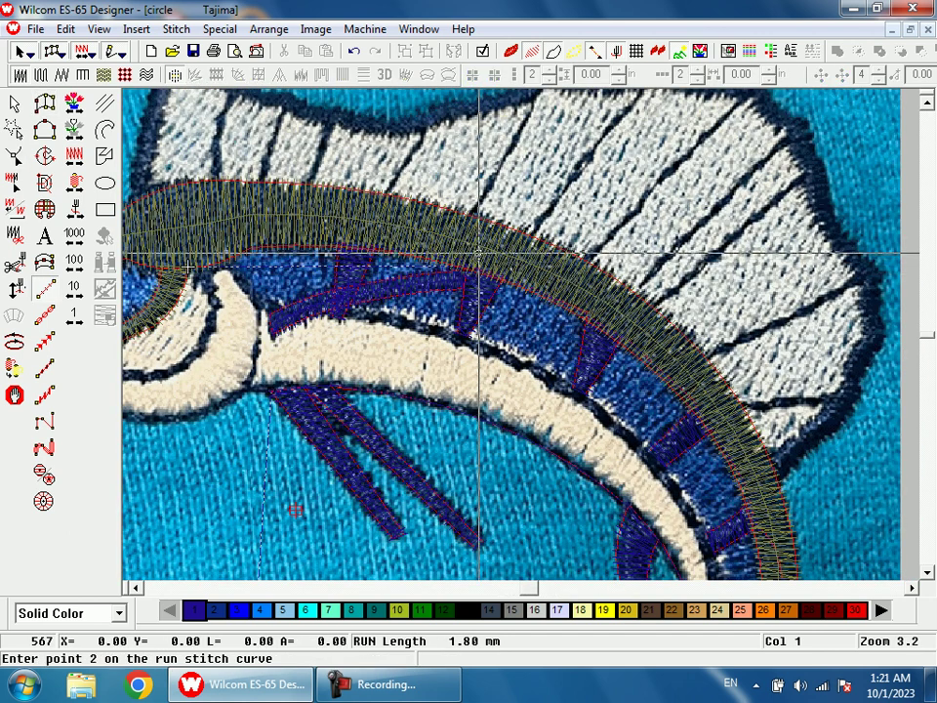
{"action": "left_click", "coordinate": [574, 292]}
{"action": "left_click", "coordinate": [669, 354]}
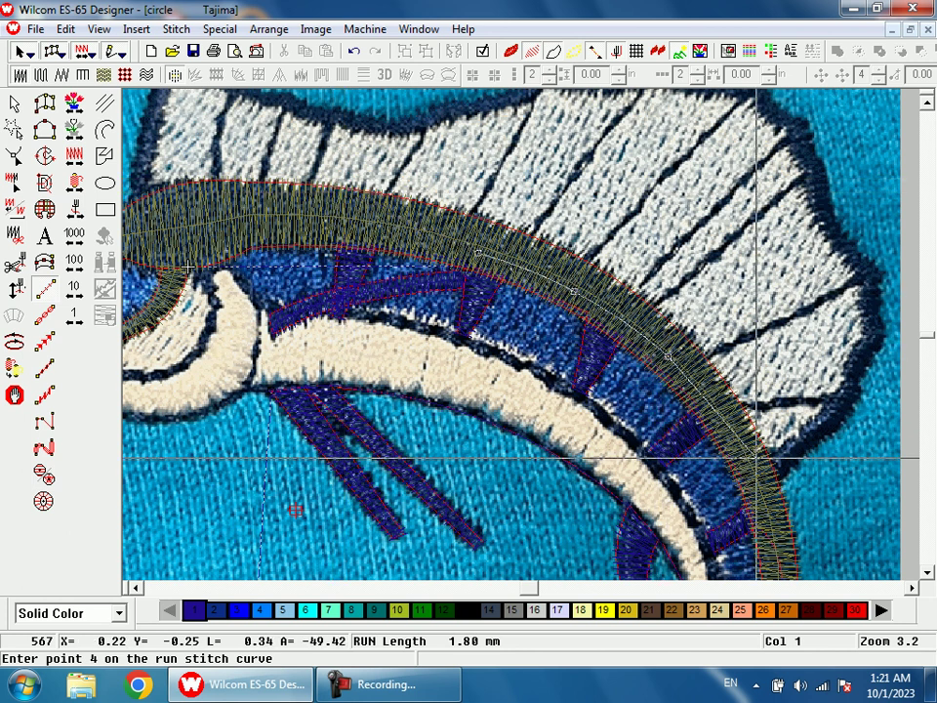
{"action": "key", "text": "Return"}
- Start a satin column on the sail's dark edge at its rear base with three point pairs up to the rearmost rib
{"action": "key", "text": "shift+z"}
{"action": "key", "text": "b"}
{"action": "left_click_drag", "start_coordinate": [617, 330], "coordinate": [654, 455]}
{"action": "key", "text": "space"}
{"action": "left_click", "coordinate": [542, 348]}
{"action": "left_click", "coordinate": [568, 403]}
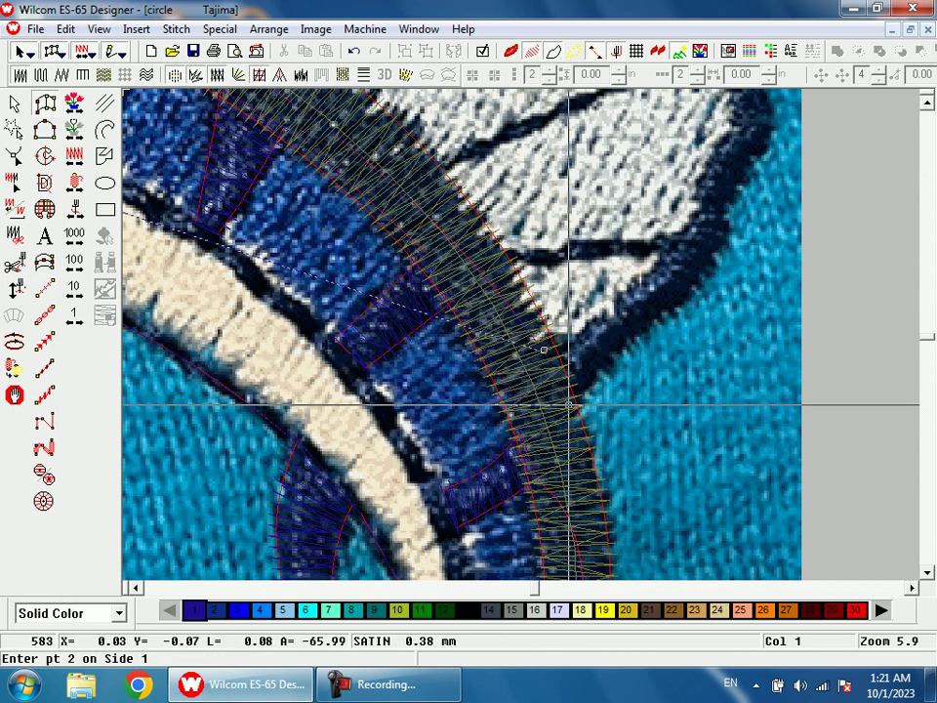
{"action": "left_click", "coordinate": [606, 308]}
{"action": "left_click", "coordinate": [635, 341]}
{"action": "left_click", "coordinate": [675, 236]}
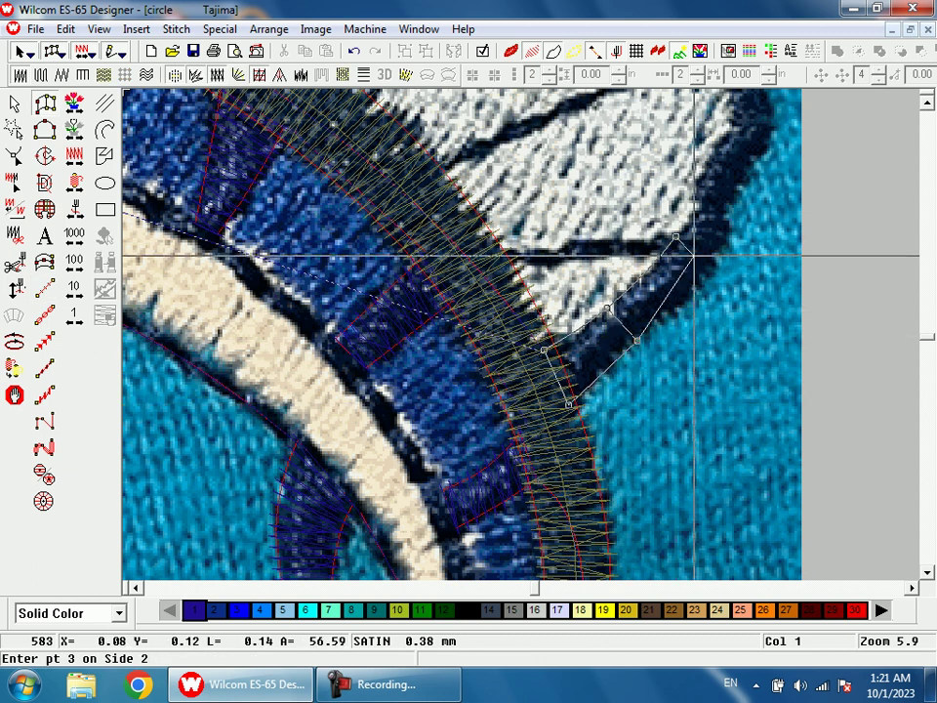
{"action": "left_click", "coordinate": [712, 262]}
- Extend the sail edge column up its rear side with three point pairs to just below the second rib
{"action": "key", "text": "c"}
{"action": "left_click", "coordinate": [587, 289]}
{"action": "left_click", "coordinate": [626, 301]}
{"action": "left_click", "coordinate": [618, 237]}
{"action": "left_click", "coordinate": [658, 240]}
{"action": "left_click", "coordinate": [608, 176]}
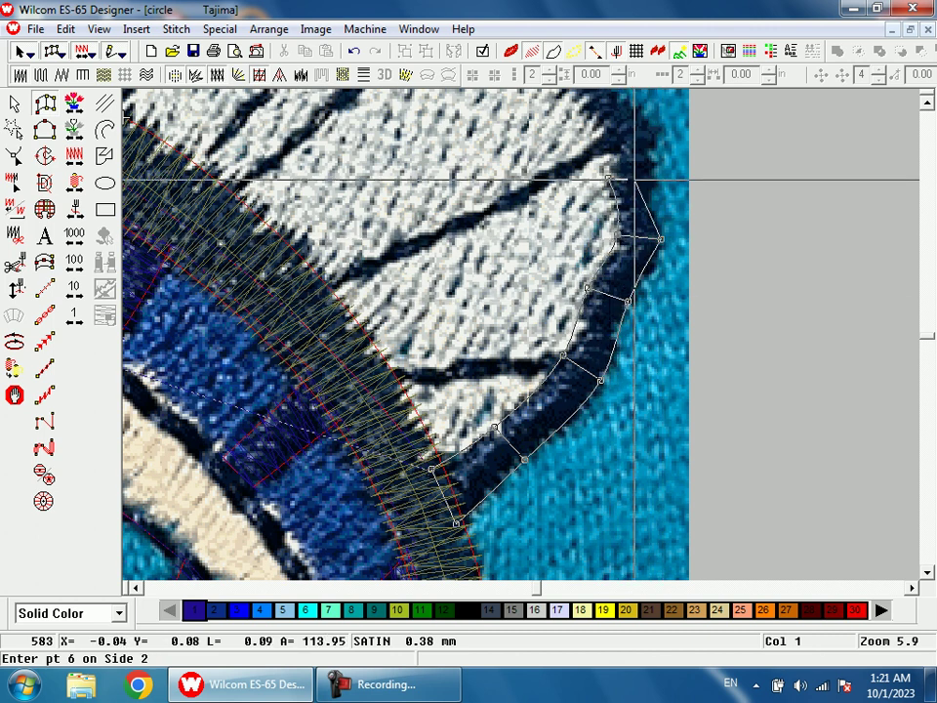
{"action": "left_click", "coordinate": [647, 173]}
- Continue the sail edge column around the bulge at the second rib with three more point pairs
{"action": "key", "text": "c"}
{"action": "left_click", "coordinate": [517, 367]}
{"action": "left_click", "coordinate": [558, 357]}
{"action": "left_click", "coordinate": [497, 337]}
{"action": "left_click", "coordinate": [523, 319]}
{"action": "left_click", "coordinate": [439, 259]}
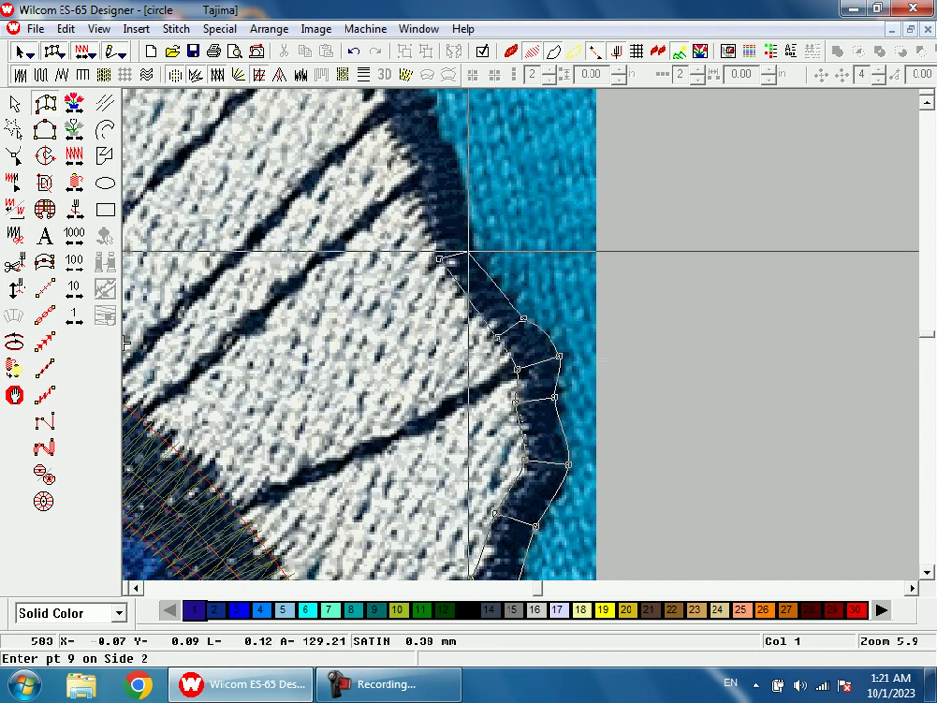
{"action": "left_click", "coordinate": [475, 252]}
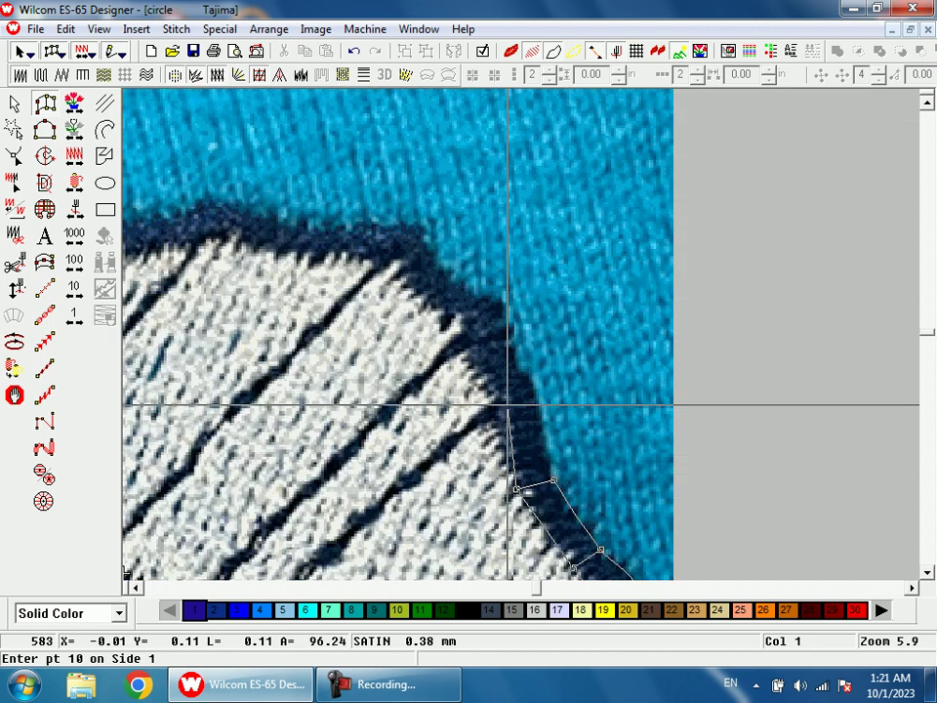
- Add five point pairs to the sail edge column, following the upper rear corner to the start of the top edge
{"action": "left_click", "coordinate": [497, 407]}
{"action": "left_click", "coordinate": [537, 399]}
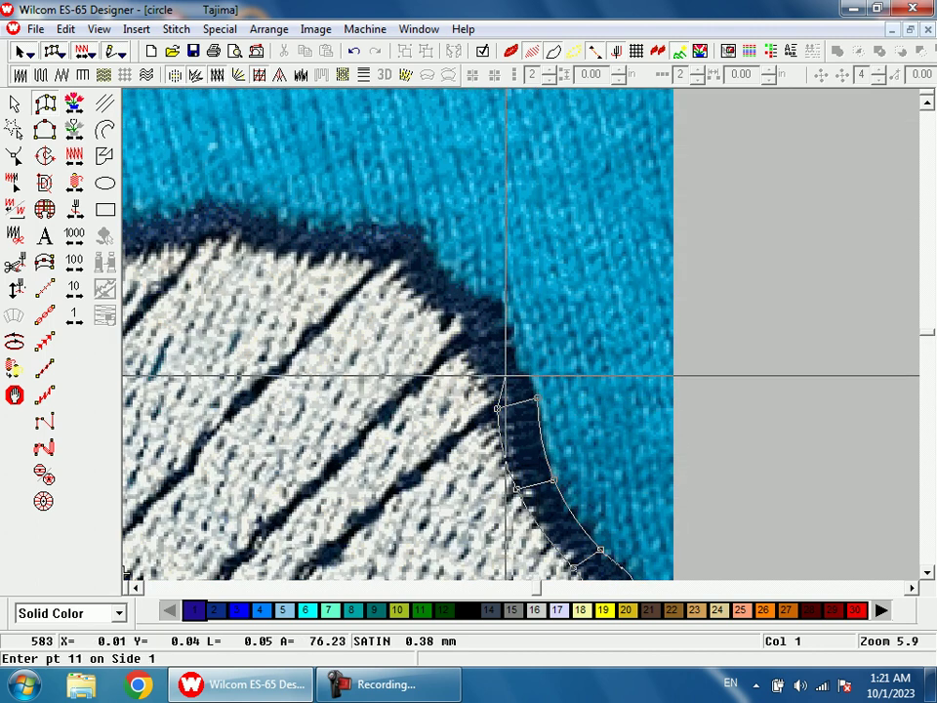
{"action": "left_click", "coordinate": [514, 361]}
{"action": "left_click", "coordinate": [497, 296]}
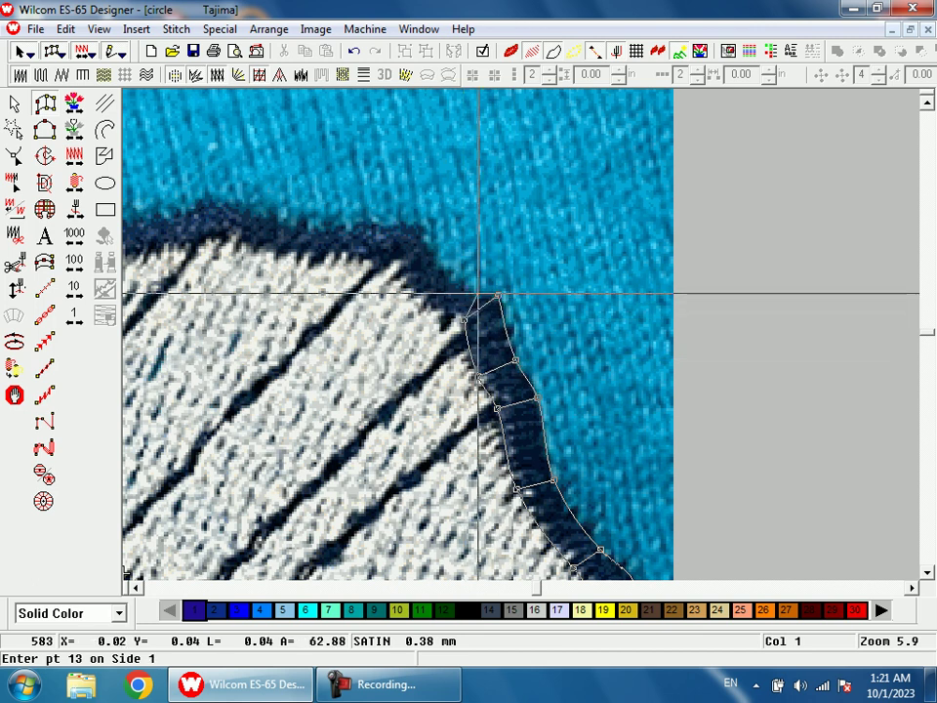
{"action": "left_click", "coordinate": [439, 291]}
{"action": "left_click", "coordinate": [447, 274]}
{"action": "left_click", "coordinate": [396, 258]}
{"action": "left_click", "coordinate": [414, 223]}
- Carry the sail edge column forward along the scalloped top edge to the seventh rib with four point pairs
{"action": "key", "text": "shift+z"}
{"action": "key", "text": "shift+z"}
{"action": "key", "text": "b"}
{"action": "left_click_drag", "start_coordinate": [418, 352], "coordinate": [485, 388]}
{"action": "left_click", "coordinate": [533, 315]}
{"action": "left_click", "coordinate": [534, 286]}
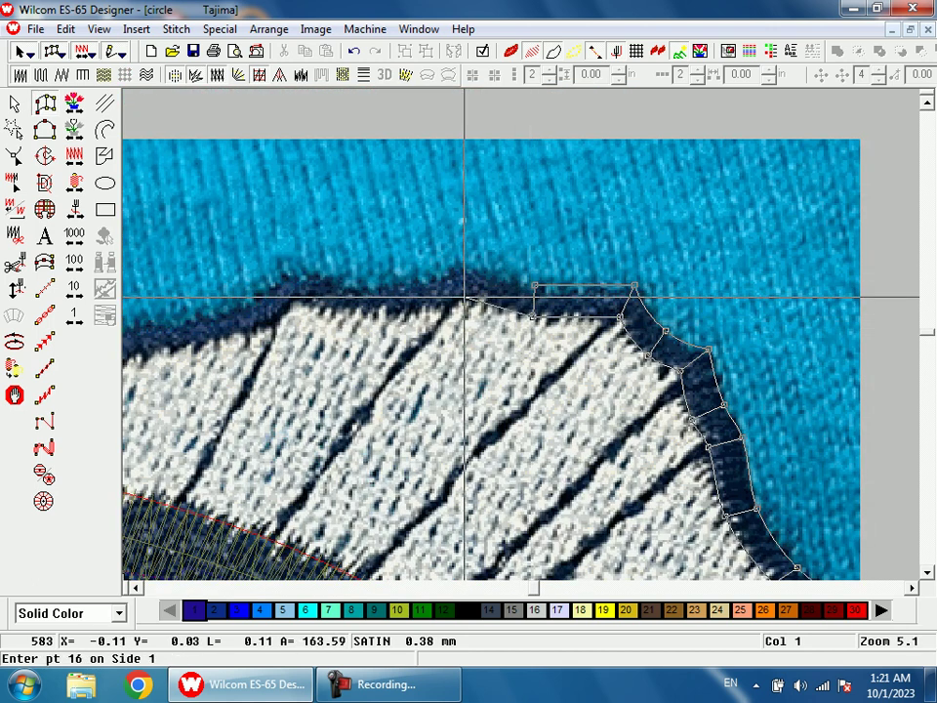
{"action": "left_click", "coordinate": [465, 266]}
{"action": "left_click", "coordinate": [383, 309]}
{"action": "left_click", "coordinate": [383, 284]}
{"action": "left_click", "coordinate": [294, 302]}
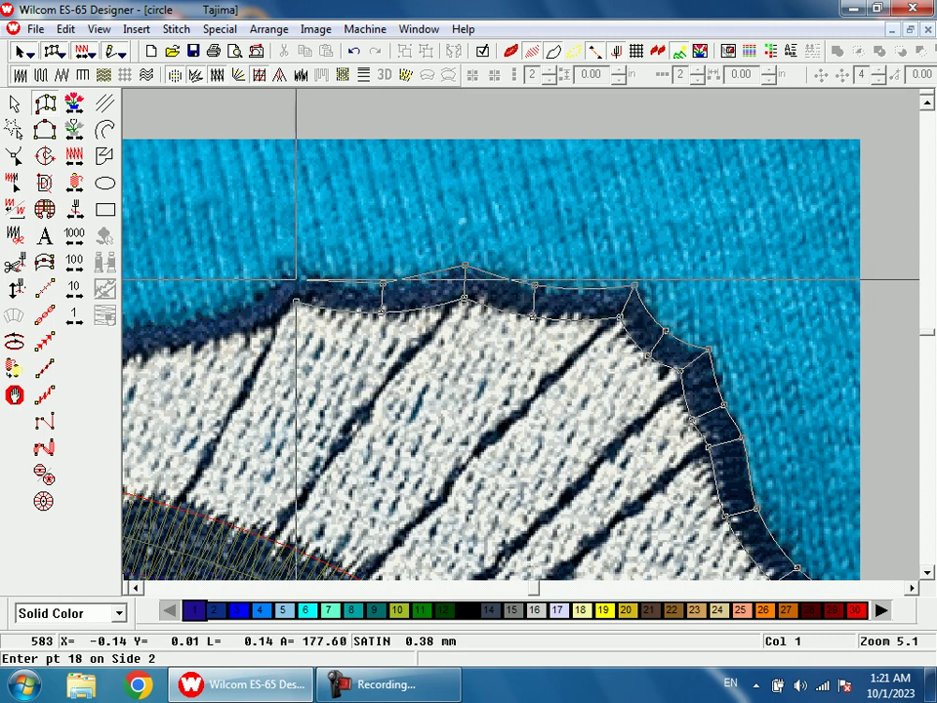
{"action": "left_click", "coordinate": [294, 275]}
- Extend the sail edge column forward through the low dip of the top edge with four point pairs
{"action": "key", "text": "shift+z"}
{"action": "key", "text": "shift+z"}
{"action": "key", "text": "z"}
{"action": "left_click_drag", "start_coordinate": [337, 302], "coordinate": [537, 425]}
{"action": "left_click", "coordinate": [535, 237]}
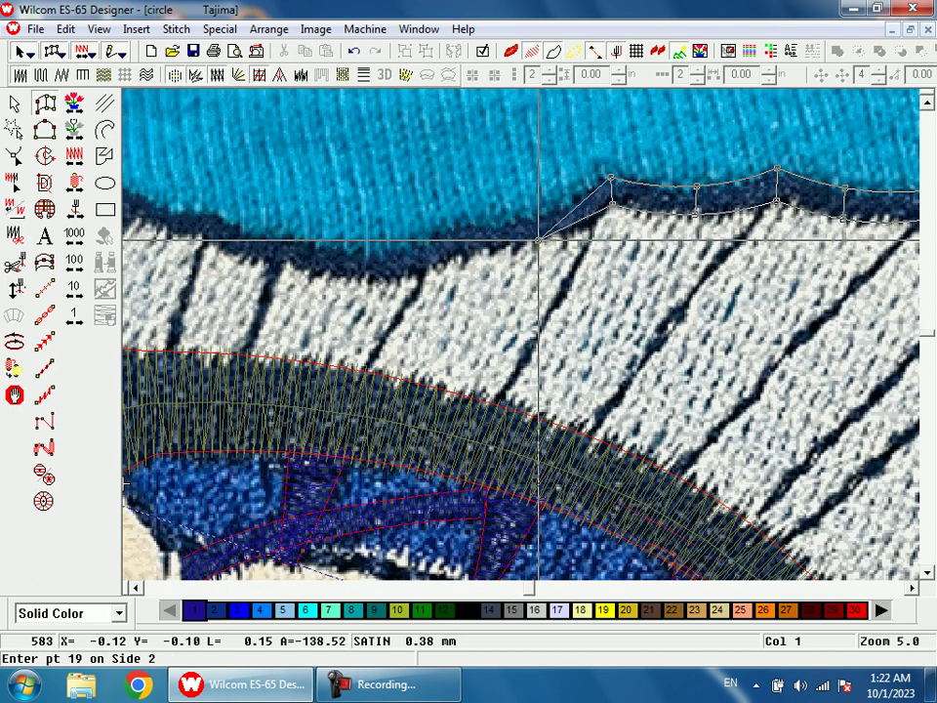
{"action": "left_click", "coordinate": [531, 213]}
{"action": "left_click", "coordinate": [456, 254]}
{"action": "left_click", "coordinate": [456, 225]}
{"action": "left_click", "coordinate": [408, 276]}
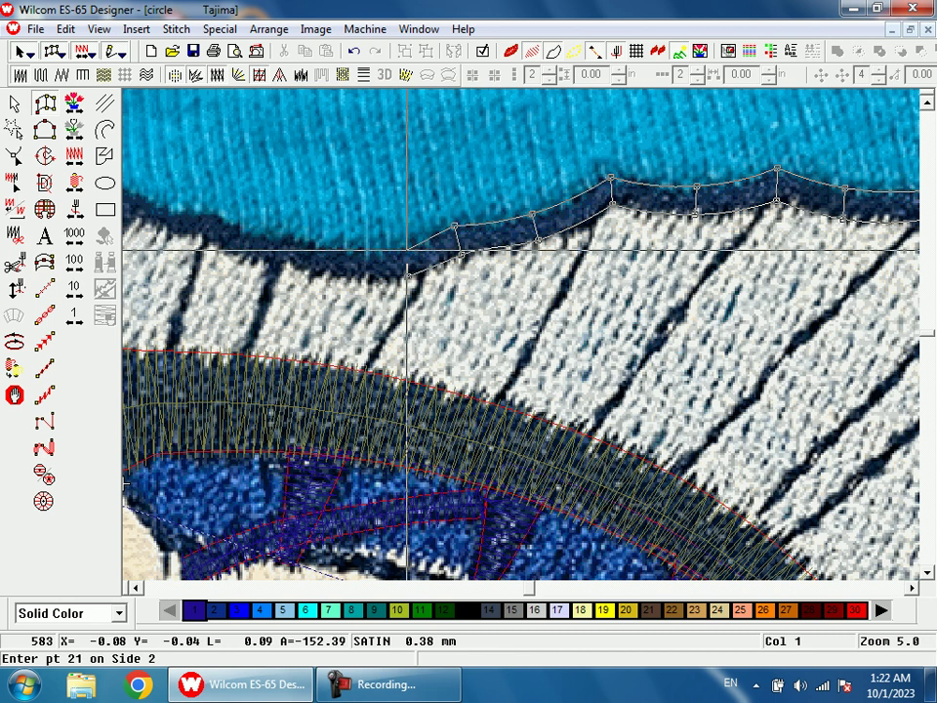
{"action": "left_click", "coordinate": [403, 244]}
{"action": "left_click", "coordinate": [312, 269]}
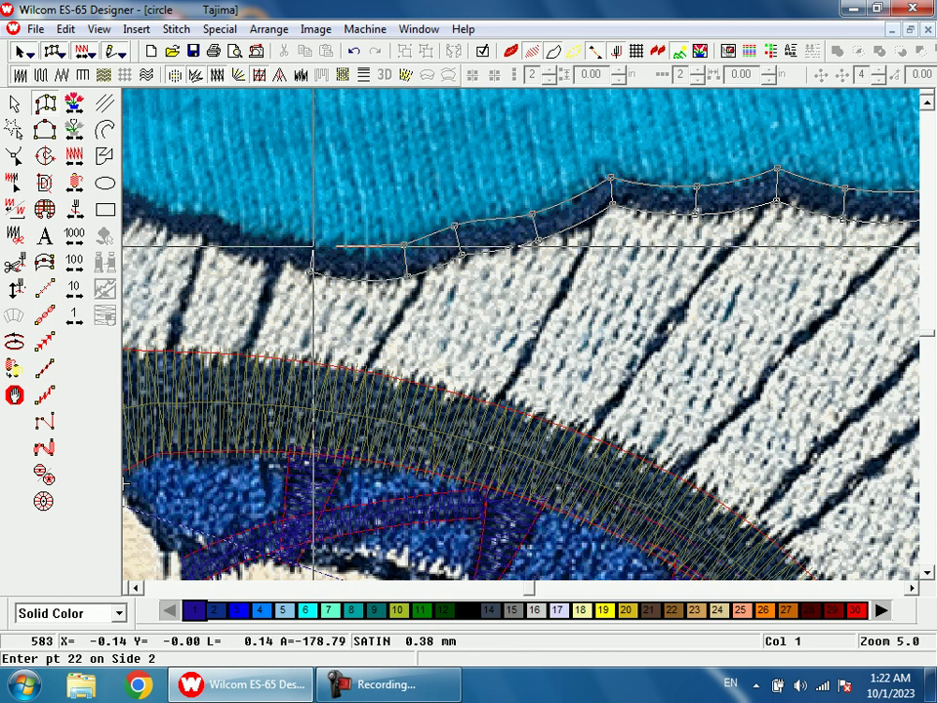
{"action": "left_click", "coordinate": [317, 242]}
- Finish the sail edge satin column with two point pairs ending at the front spine
{"action": "left_click", "coordinate": [548, 375]}
{"action": "left_click", "coordinate": [555, 355]}
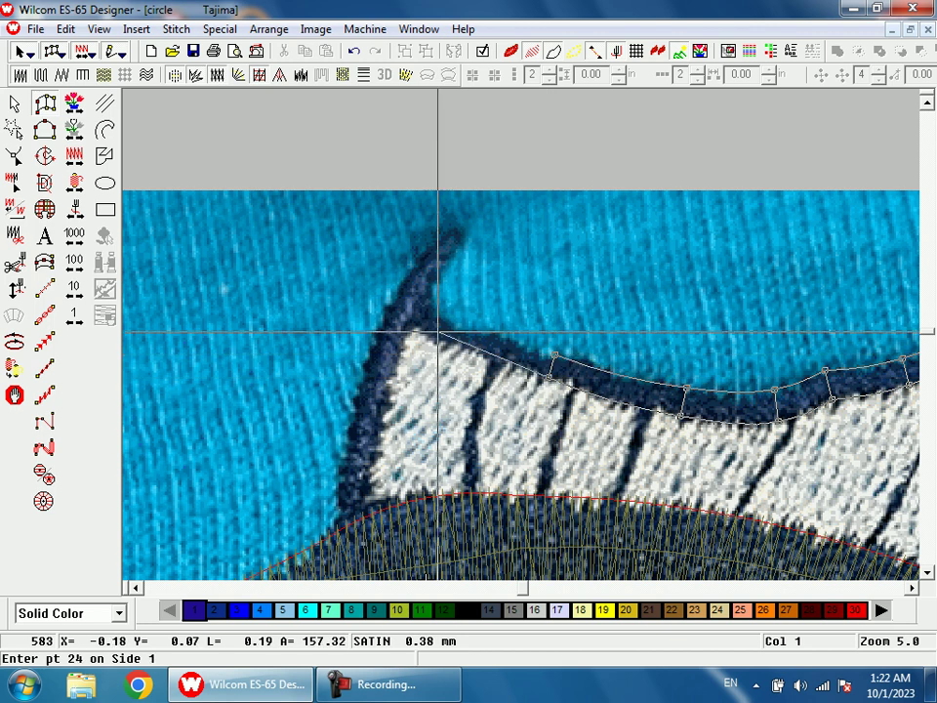
{"action": "left_click", "coordinate": [409, 320]}
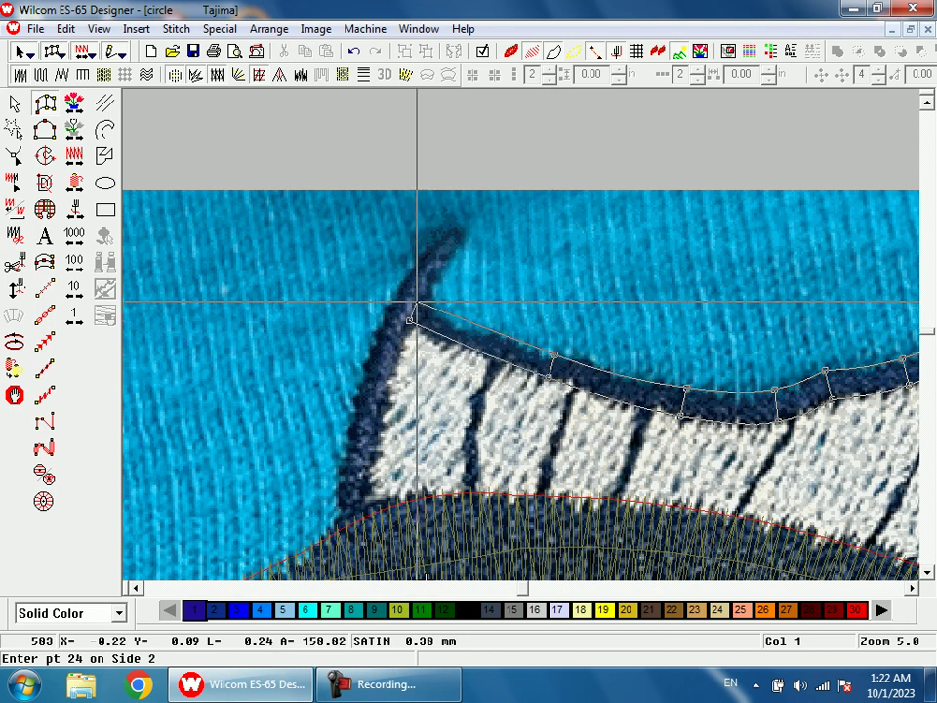
{"action": "left_click", "coordinate": [417, 303]}
{"action": "key", "text": "Return"}
- Digitize the sail's front spine as a satin column of four point pairs from its tip to the back outline
{"action": "key", "text": "0"}
{"action": "key", "text": "b"}
{"action": "left_click_drag", "start_coordinate": [395, 264], "coordinate": [613, 395]}
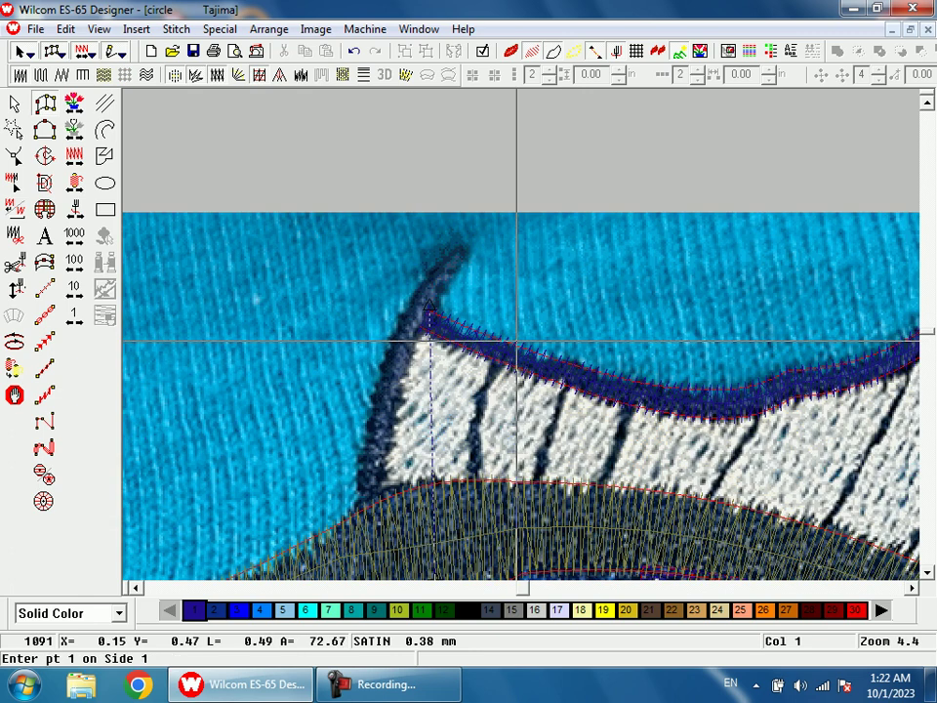
{"action": "left_click", "coordinate": [458, 247]}
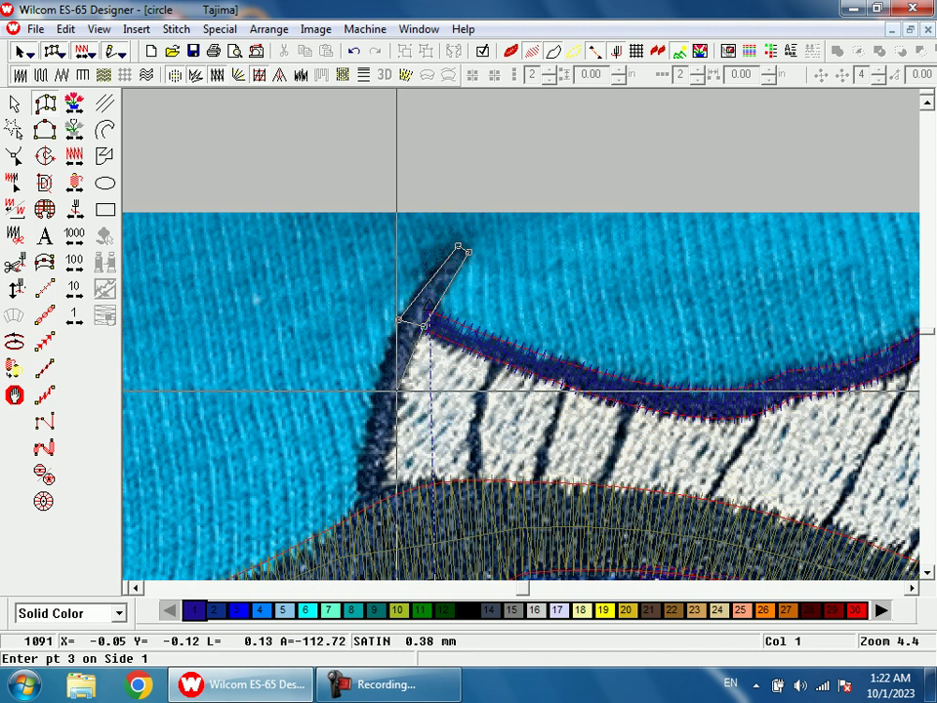
{"action": "left_click", "coordinate": [373, 389]}
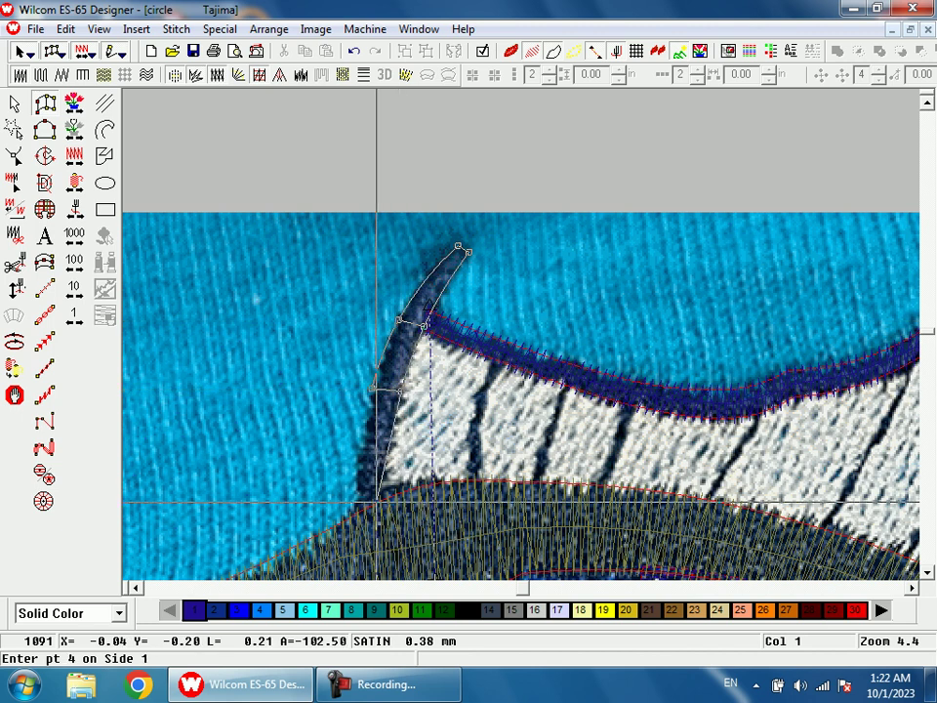
{"action": "left_click", "coordinate": [380, 507]}
{"action": "left_click", "coordinate": [354, 520]}
{"action": "key", "text": "Return"}
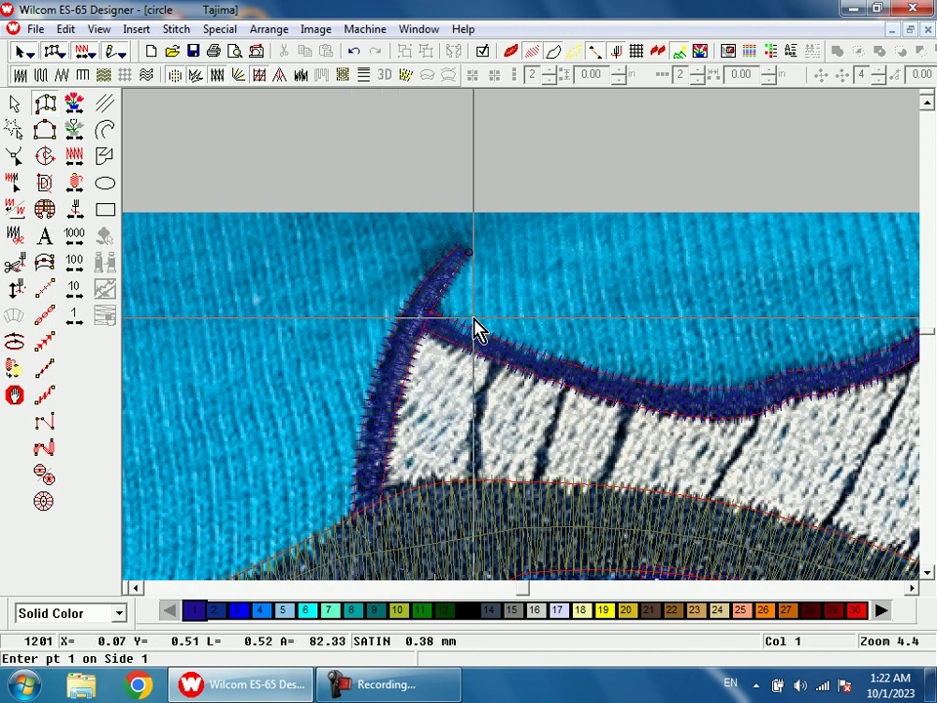
- Examine the finished sail outline and keep the current Windows color scheme with the option to ask again if performance stays slow
{"action": "key", "text": "h"}
{"action": "scroll", "coordinate": [444, 344], "scroll_direction": "down", "scroll_amount": 3}
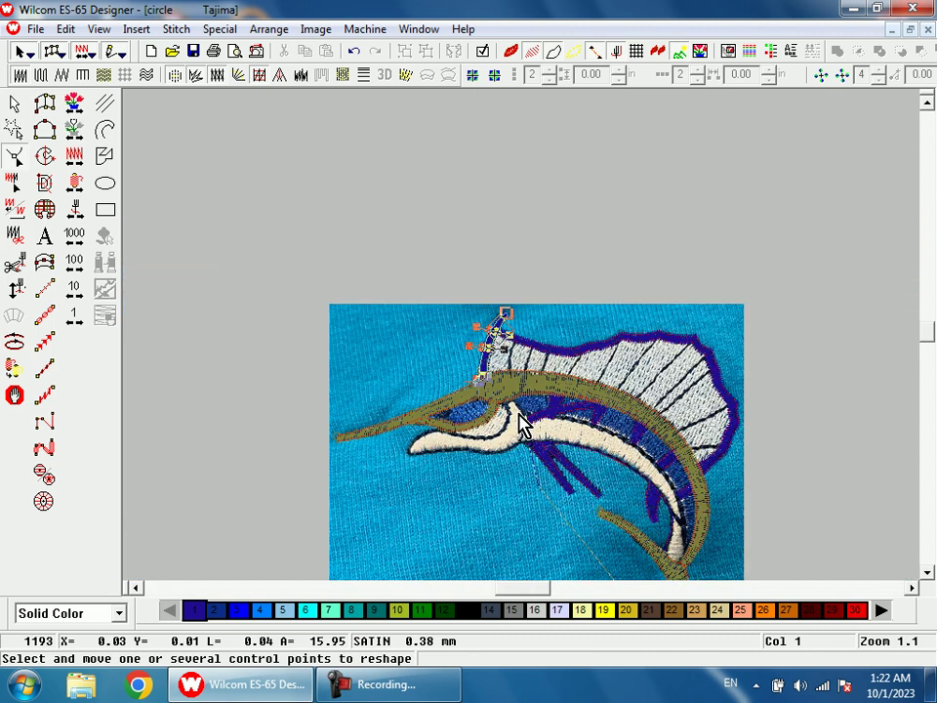
{"action": "left_click", "coordinate": [569, 451]}
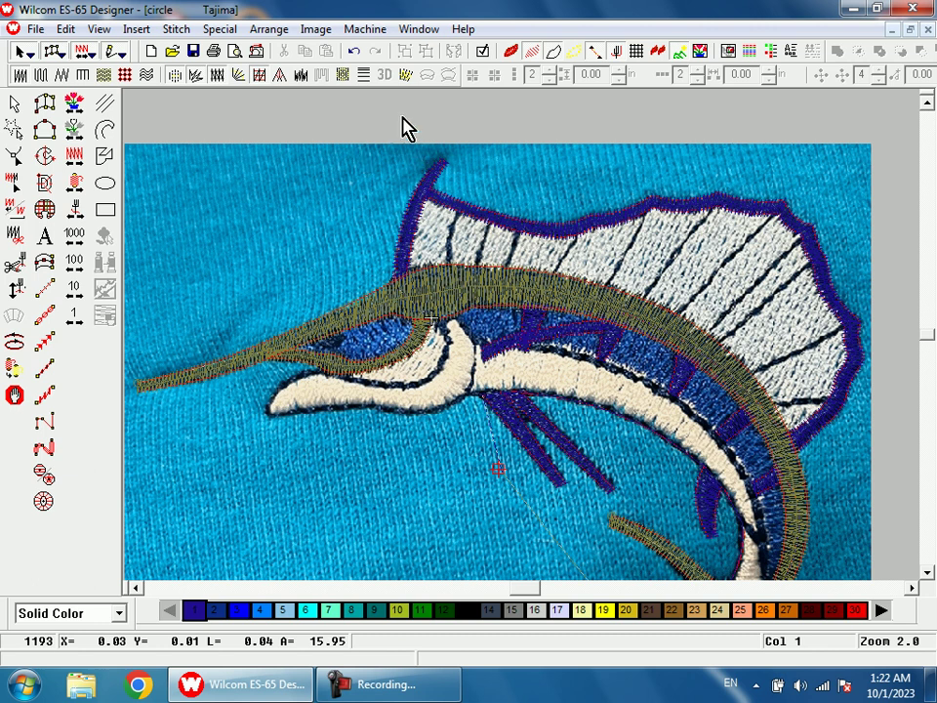
{"action": "key", "text": "shift+z"}
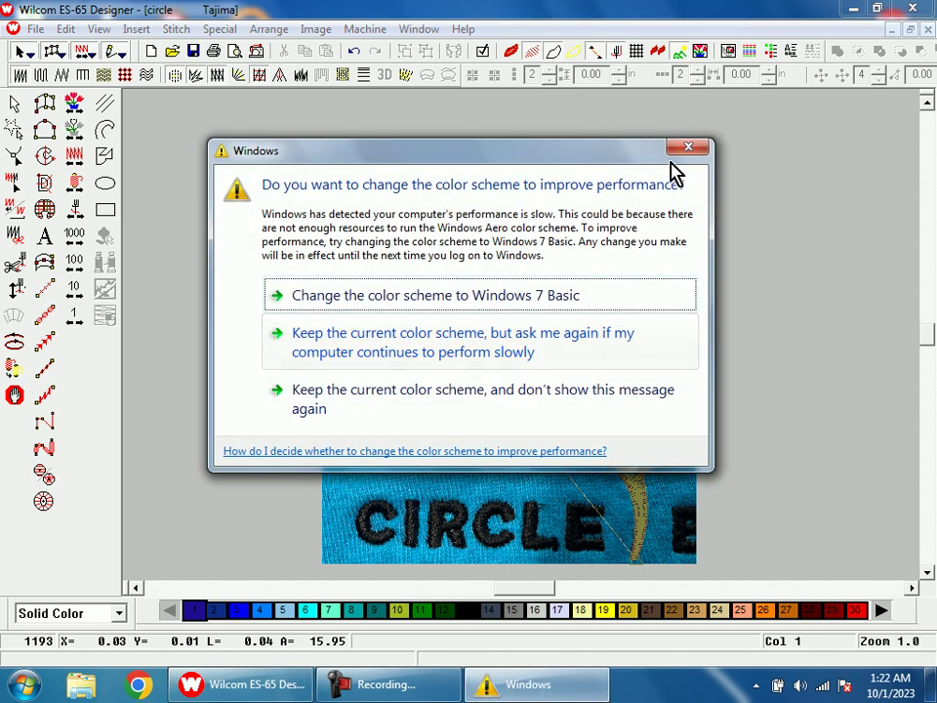
{"action": "left_click", "coordinate": [603, 337]}
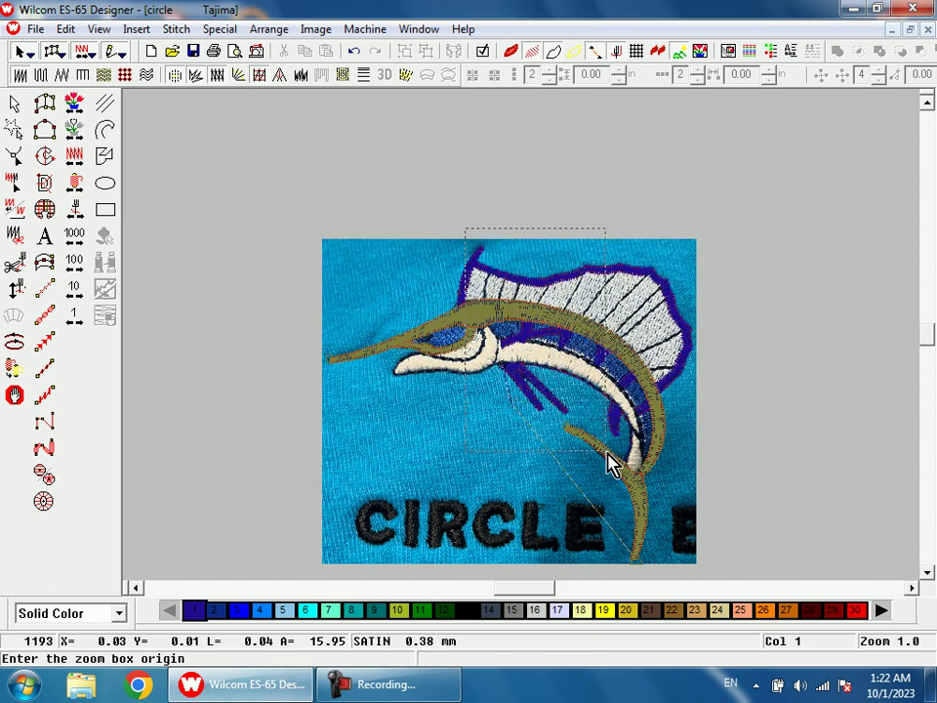
{"action": "key", "text": "z"}
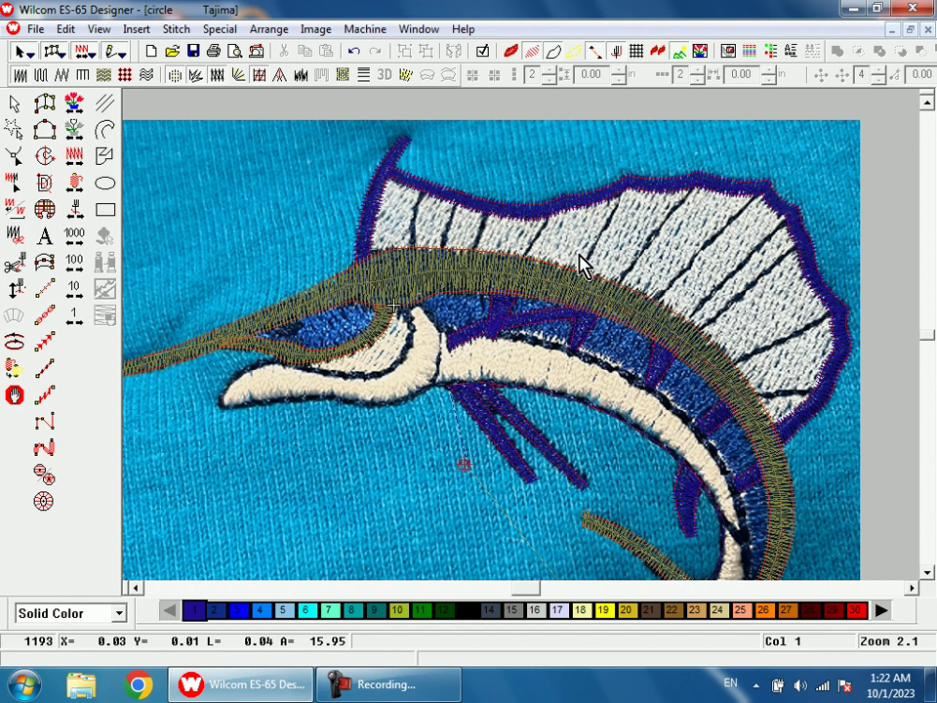
{"action": "key", "text": "shift+z"}
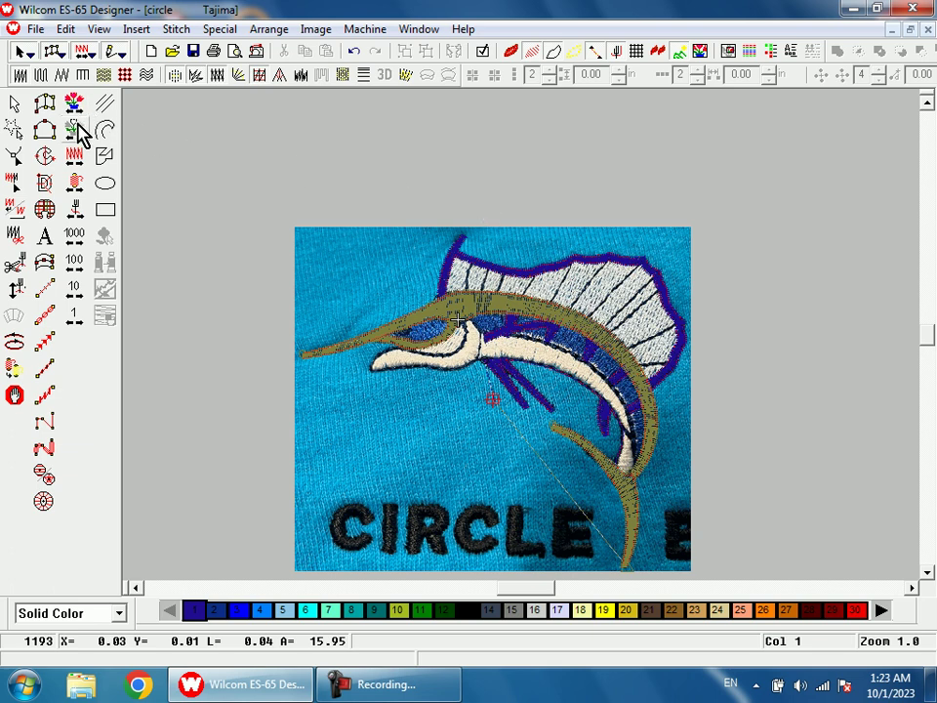
- Start a 1.80 mm run stitch in the back outline and trace the sail's two rearmost ribs out and back
{"action": "left_click_drag", "start_coordinate": [524, 275], "coordinate": [676, 460]}
{"action": "key", "text": "space"}
{"action": "left_click", "coordinate": [628, 364]}
{"action": "left_click", "coordinate": [617, 315]}
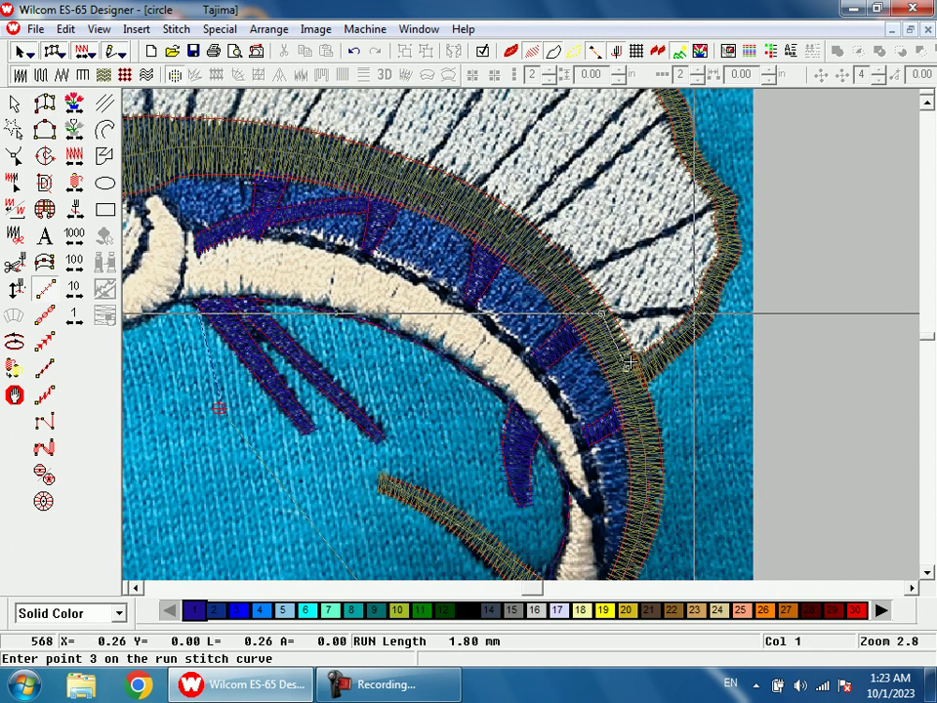
{"action": "left_click", "coordinate": [696, 313]}
{"action": "left_click", "coordinate": [590, 288]}
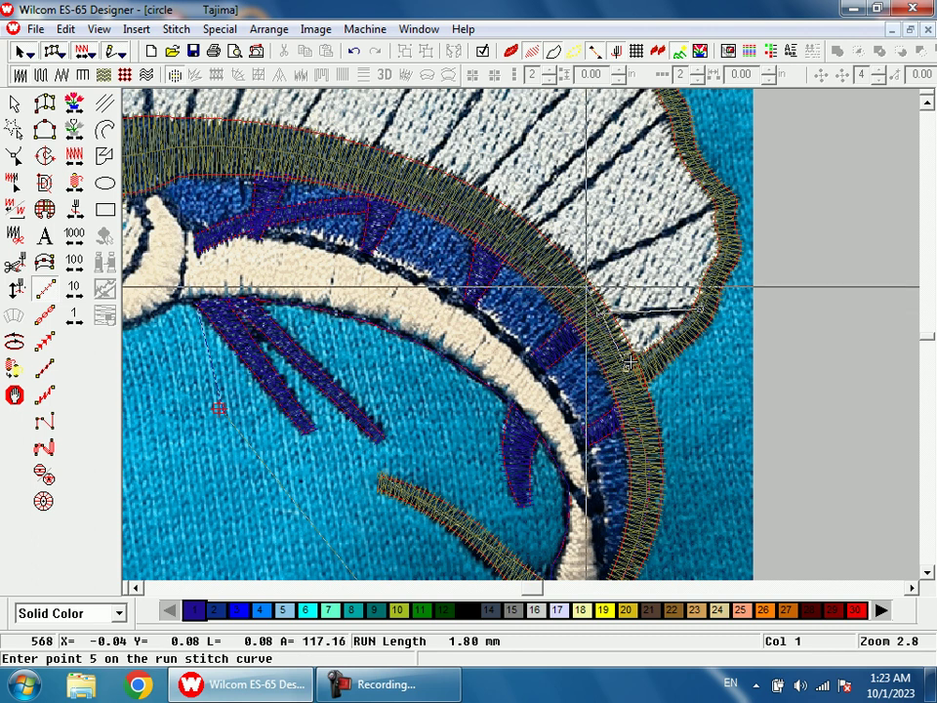
{"action": "left_click", "coordinate": [575, 277]}
{"action": "left_click", "coordinate": [719, 203]}
{"action": "left_click", "coordinate": [539, 232]}
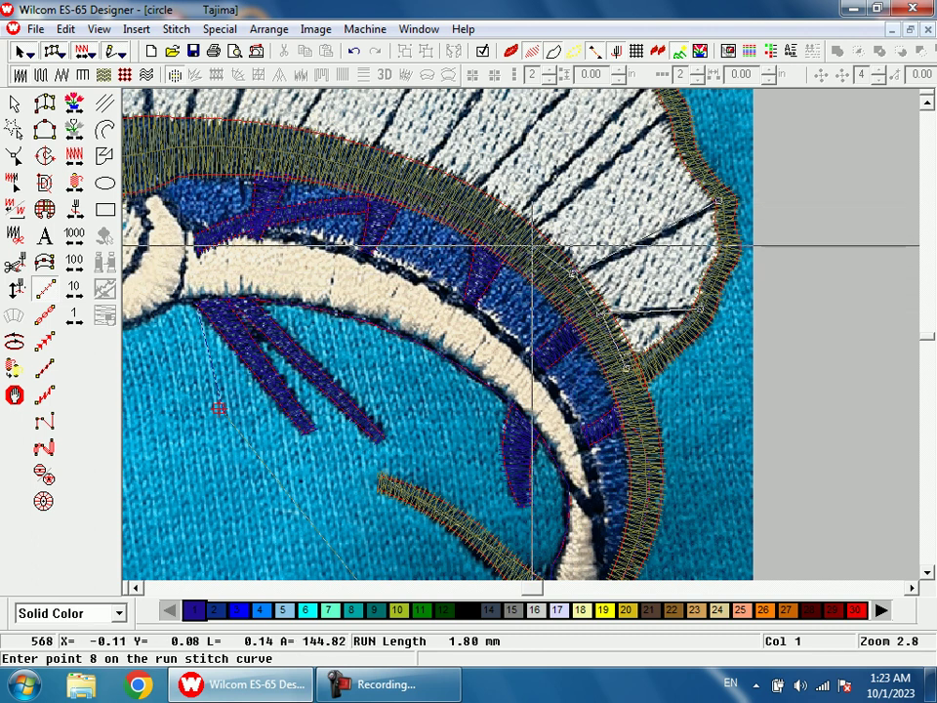
- Continue the run stitch along the sail base, tracing the third and fourth ribs from the rear out and back
{"action": "left_click", "coordinate": [630, 364]}
{"action": "left_click", "coordinate": [554, 473]}
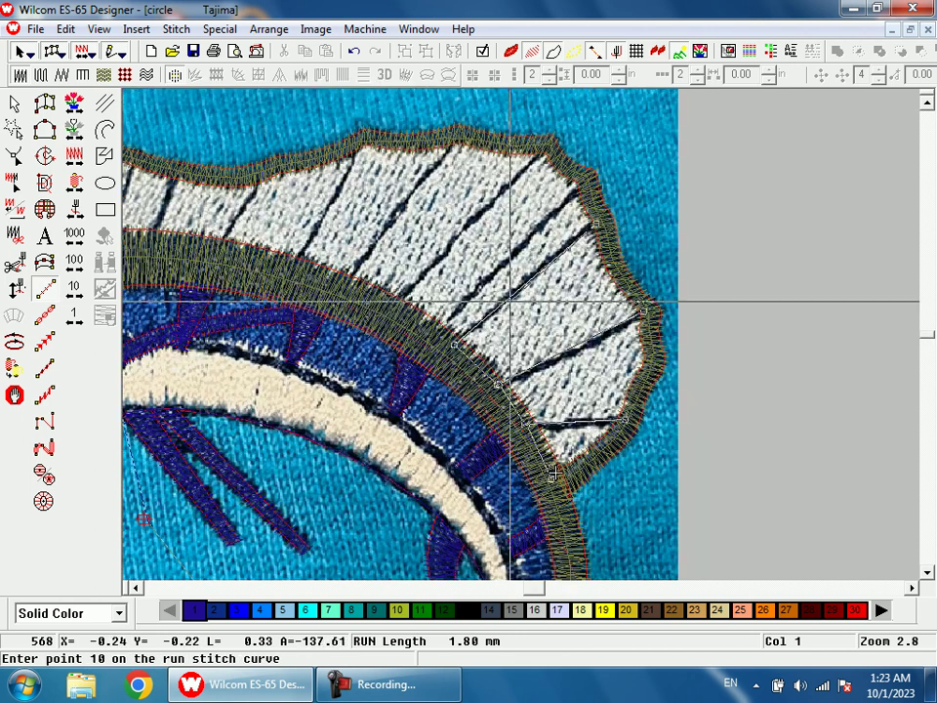
{"action": "left_click", "coordinate": [456, 341]}
{"action": "left_click", "coordinate": [434, 330]}
{"action": "left_click", "coordinate": [581, 185]}
{"action": "left_click", "coordinate": [431, 331]}
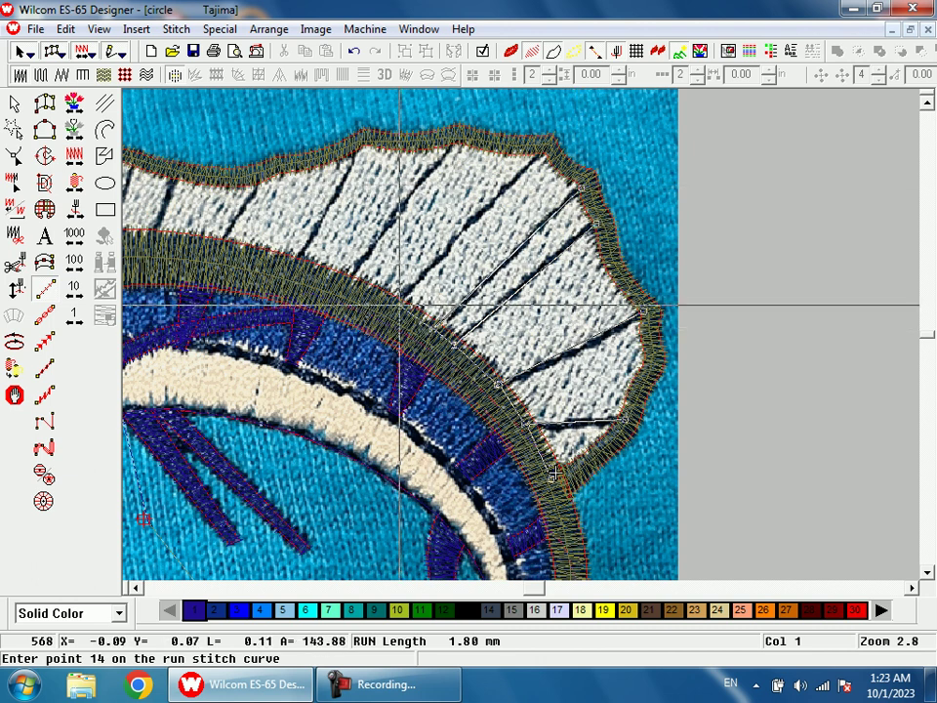
- Trace the fifth and sixth sail ribs out and back, continuing the run along the base to the seventh rib
{"action": "left_click", "coordinate": [394, 304]}
{"action": "left_click", "coordinate": [549, 145]}
{"action": "left_click", "coordinate": [346, 283]}
{"action": "left_click", "coordinate": [455, 142]}
{"action": "left_click", "coordinate": [368, 260]}
{"action": "left_click", "coordinate": [323, 278]}
{"action": "left_click", "coordinate": [299, 261]}
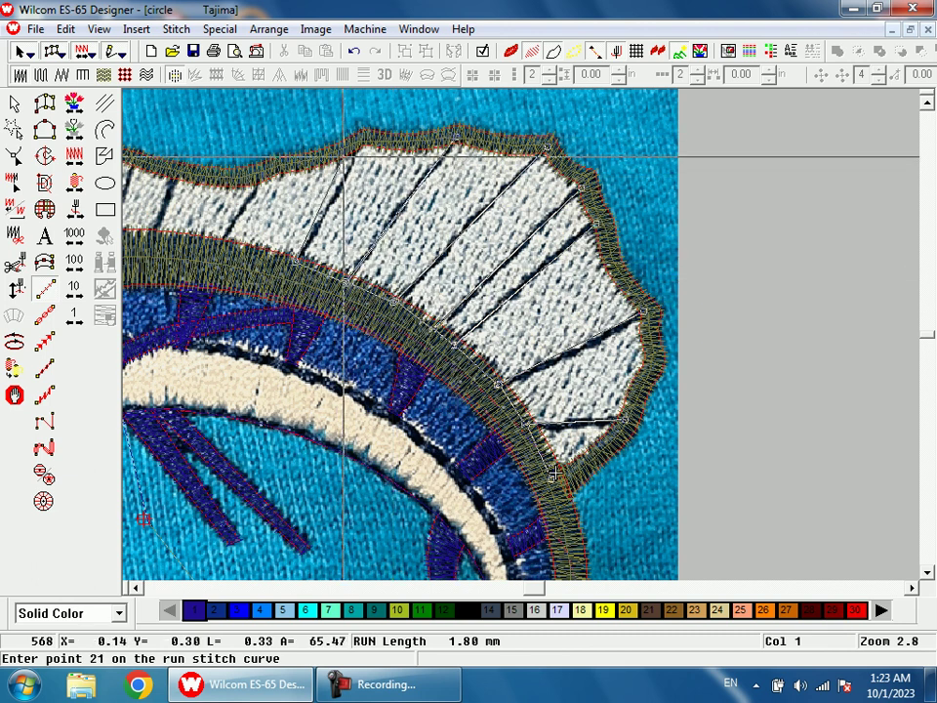
- Trace the seventh and eighth sail ribs from the rear out and back, continuing the run stitch along the sail base
{"action": "left_click", "coordinate": [361, 142]}
{"action": "left_click", "coordinate": [231, 199]}
{"action": "left_click", "coordinate": [225, 244]}
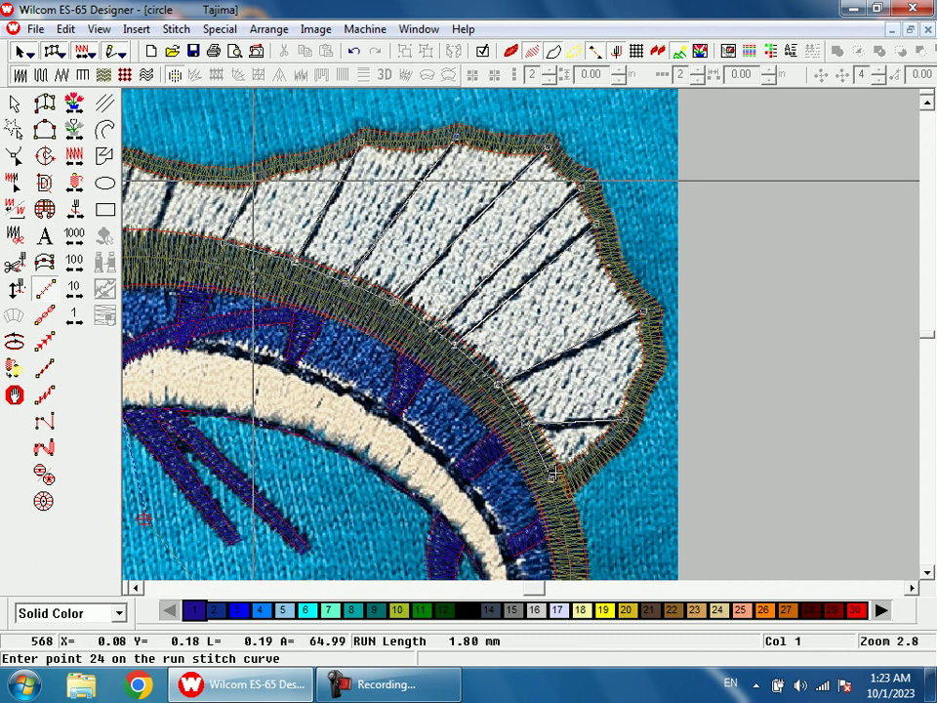
{"action": "left_click", "coordinate": [264, 173]}
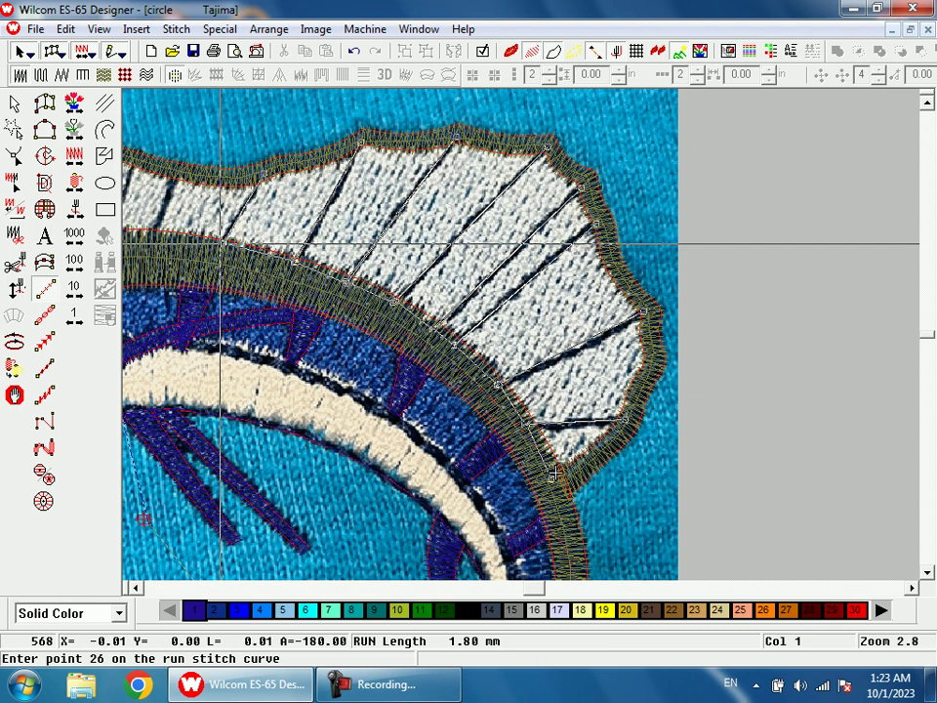
{"action": "left_click", "coordinate": [222, 242]}
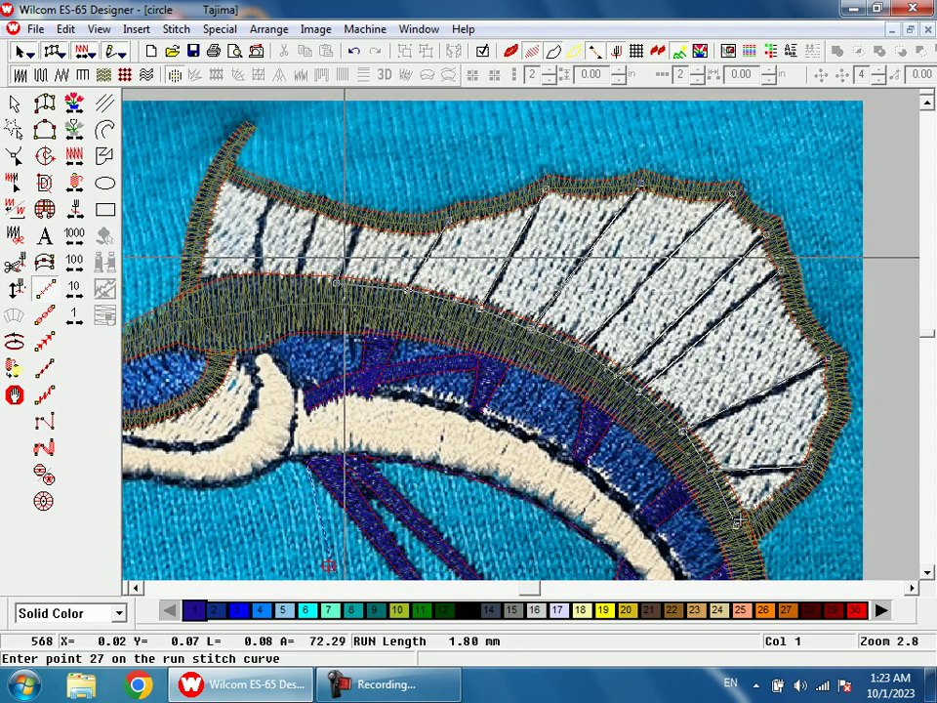
- Continue the run stitch through the three frontmost sail ribs, tracing each from the sail base up to the edge
{"action": "left_click", "coordinate": [359, 223]}
{"action": "left_click", "coordinate": [338, 283]}
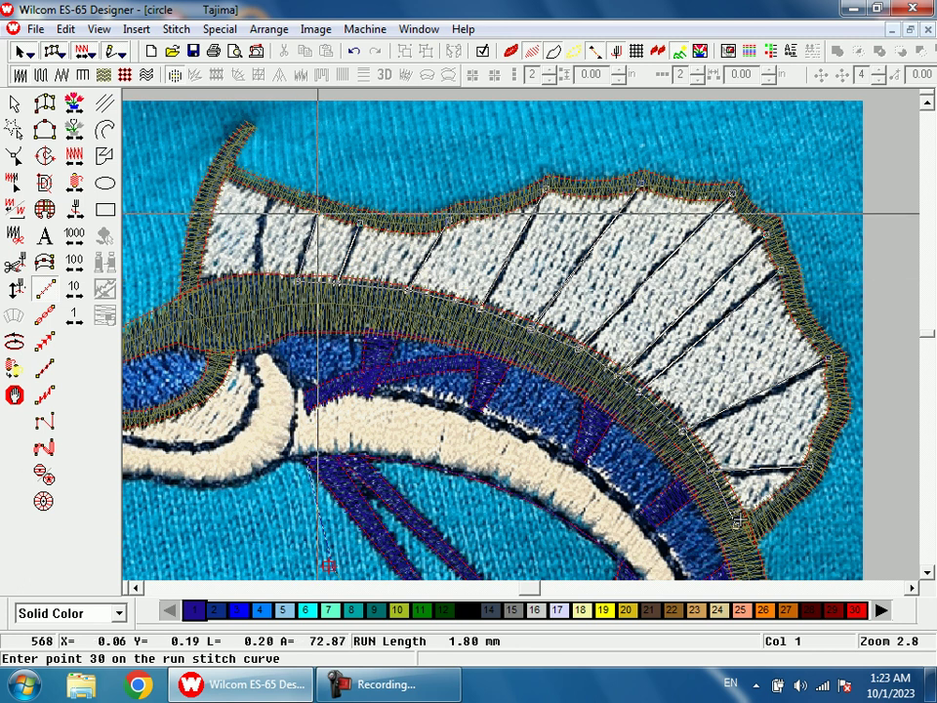
{"action": "left_click", "coordinate": [269, 281]}
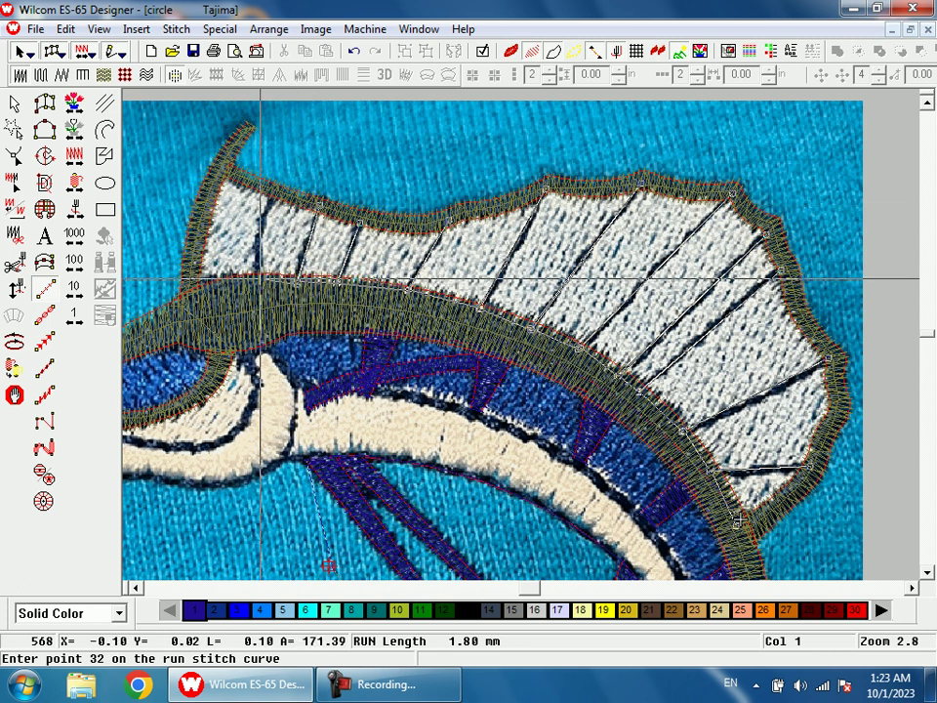
{"action": "left_click", "coordinate": [259, 232]}
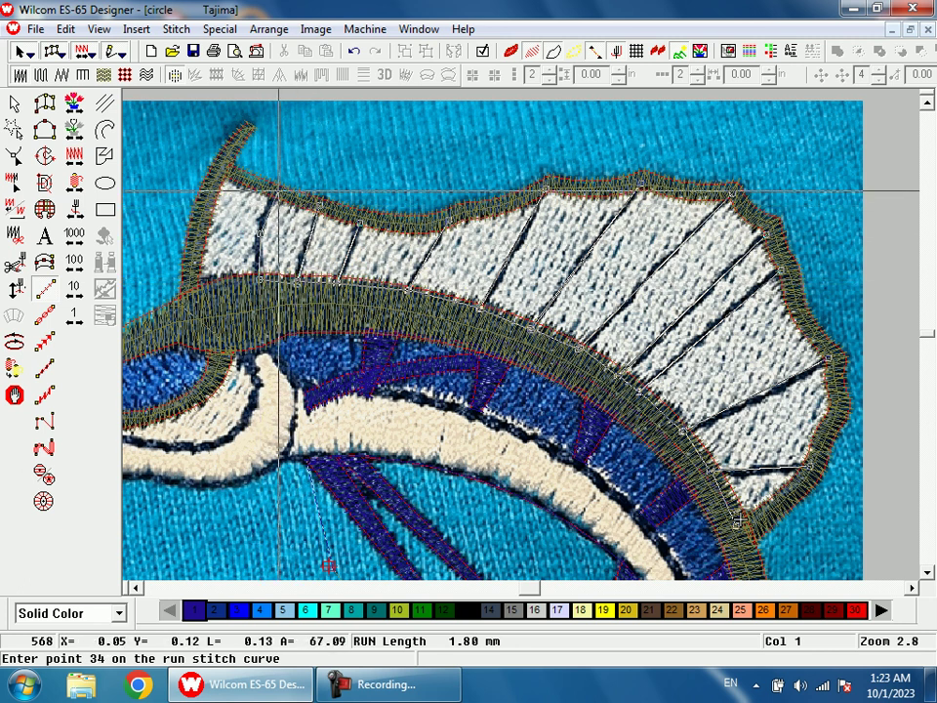
- Bring the run stitch back rearward inside the back outline and finish the sail rib object
{"action": "left_click", "coordinate": [283, 315]}
{"action": "left_click", "coordinate": [488, 349]}
{"action": "left_click", "coordinate": [613, 393]}
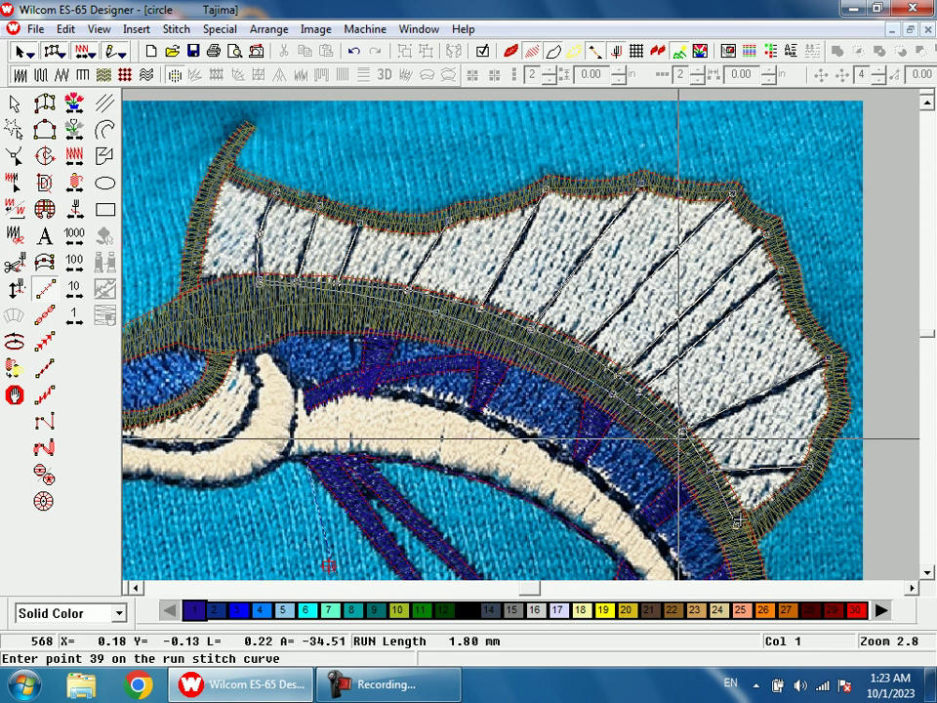
{"action": "left_click", "coordinate": [685, 432]}
{"action": "key", "text": "Return"}
- Add a run stitch from the sail's front base through the head outline to the front of the eye
{"action": "key", "text": "shift+z"}
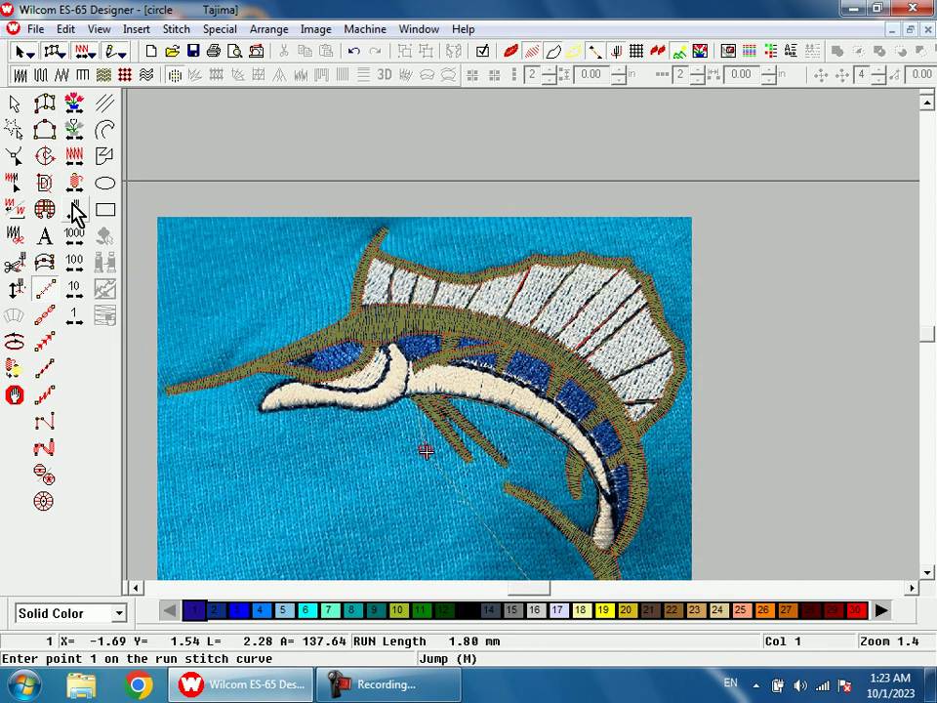
{"action": "key", "text": "shift+z"}
{"action": "key", "text": "z"}
{"action": "left_click_drag", "start_coordinate": [415, 264], "coordinate": [486, 421]}
{"action": "key", "text": "z"}
{"action": "left_click_drag", "start_coordinate": [317, 215], "coordinate": [625, 430]}
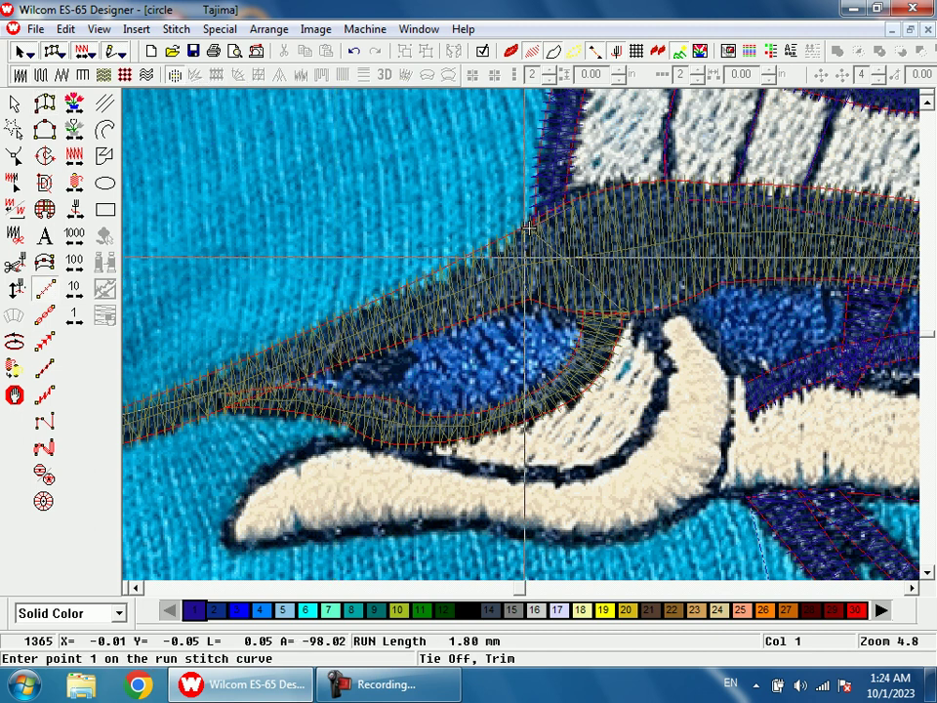
{"action": "left_click", "coordinate": [528, 228]}
{"action": "key", "text": "Escape"}
{"action": "key", "text": "shift+z"}
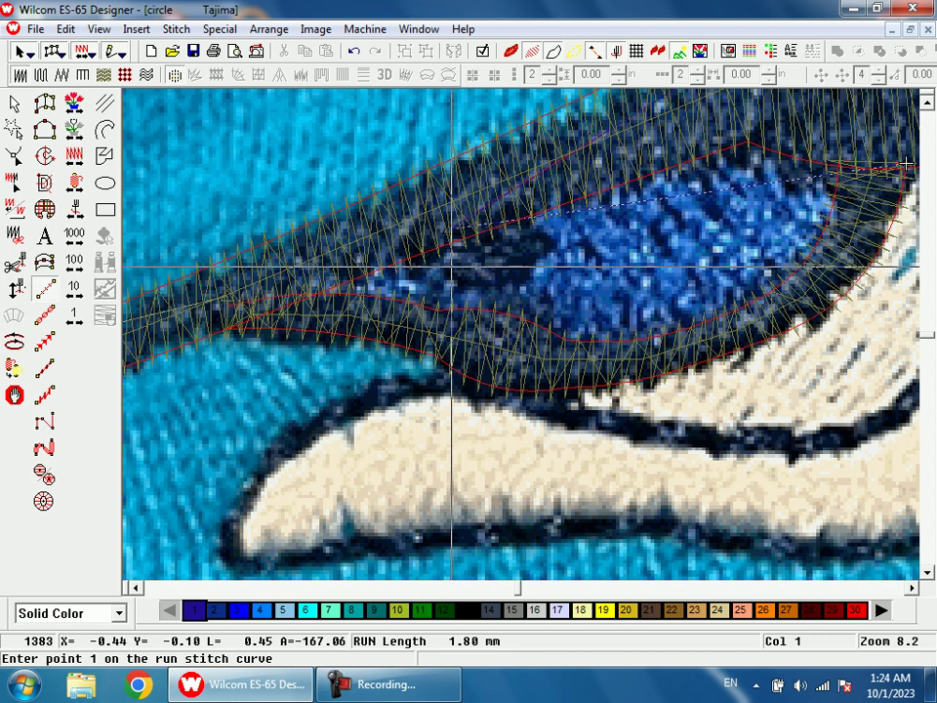
- Digitize a short rounded satin column over the dark patch at the front of the eye and open it for reshaping
{"action": "left_click", "coordinate": [446, 248]}
{"action": "left_click", "coordinate": [446, 274]}
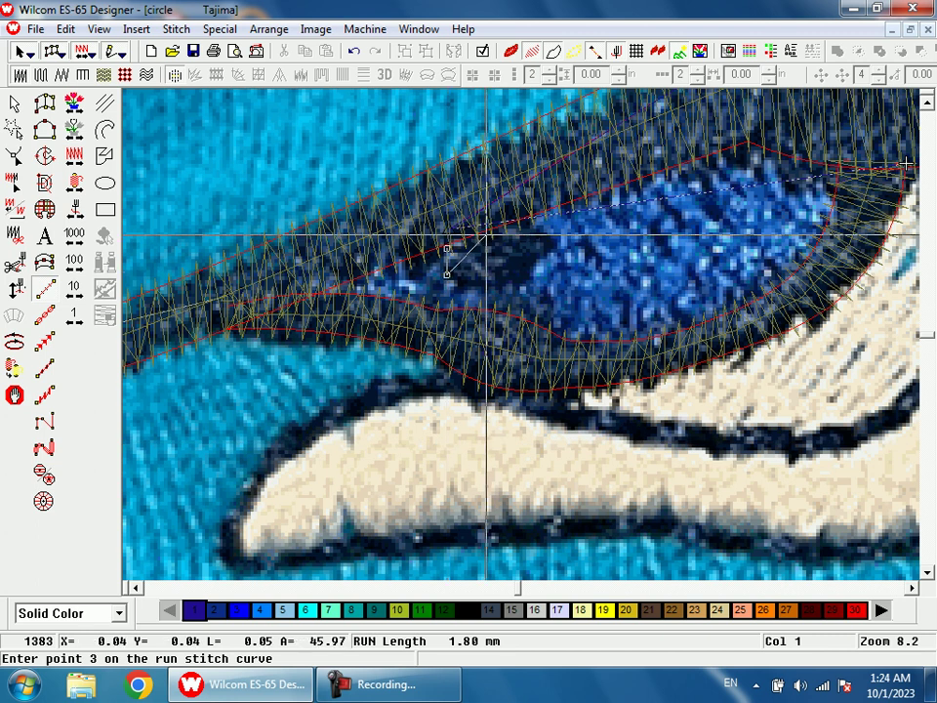
{"action": "key", "text": "a"}
{"action": "left_click", "coordinate": [447, 250]}
{"action": "left_click", "coordinate": [447, 273]}
{"action": "left_click", "coordinate": [491, 229]}
{"action": "left_click", "coordinate": [492, 283]}
{"action": "left_click", "coordinate": [547, 237]}
{"action": "left_click", "coordinate": [548, 265]}
{"action": "key", "text": "Return"}
{"action": "key", "text": "h"}
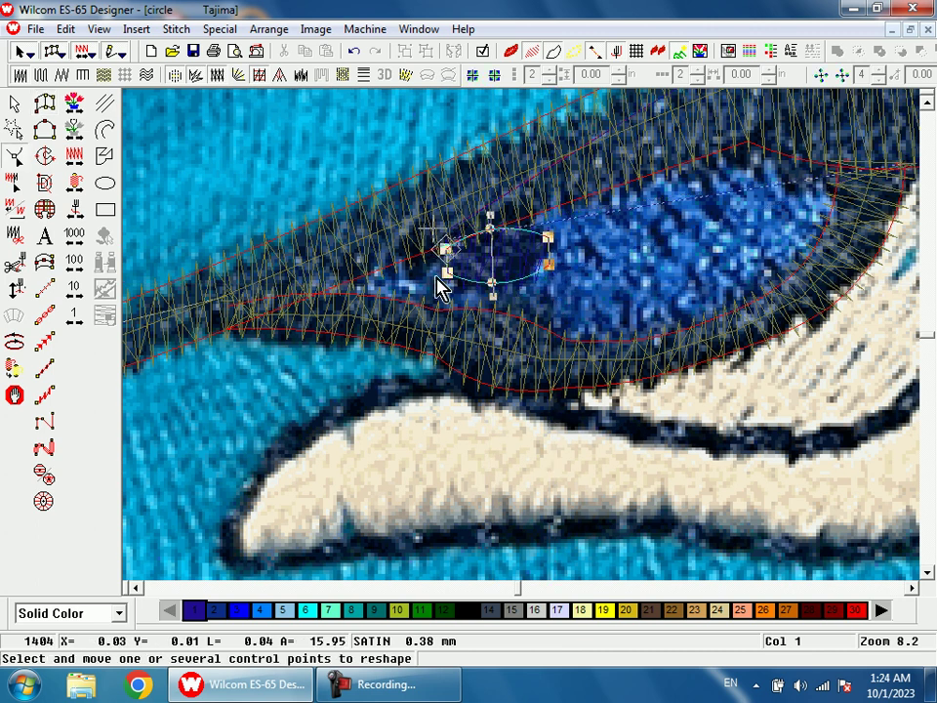
- Add a run stitch from the dark eye patch through the head outline to the eye's rear rim
{"action": "key", "text": "a"}
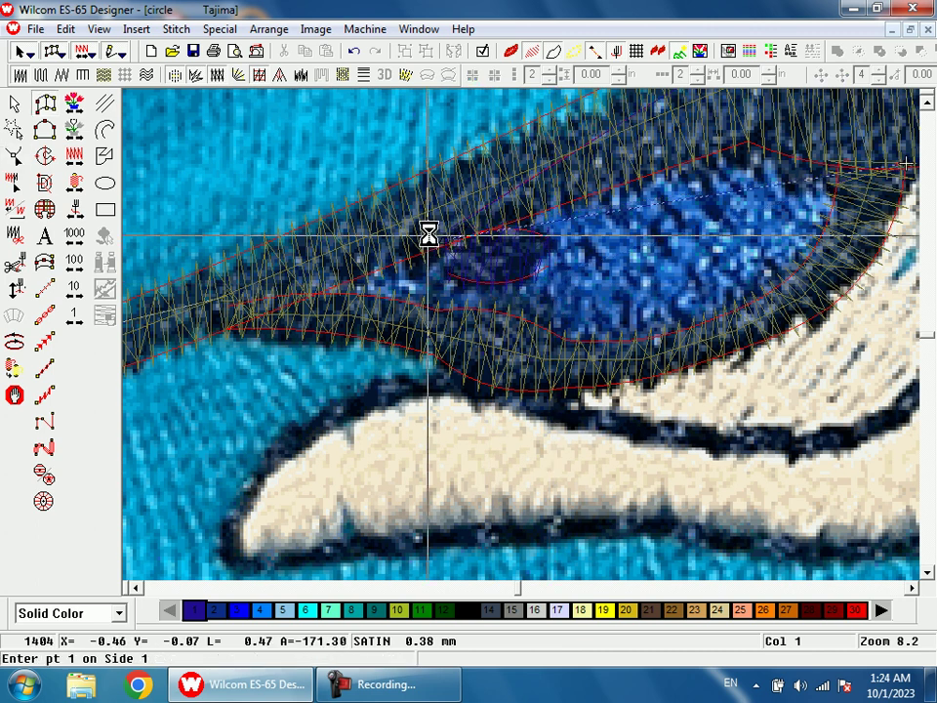
{"action": "key", "text": "r"}
{"action": "left_click", "coordinate": [428, 226]}
{"action": "left_click", "coordinate": [733, 106]}
{"action": "left_click", "coordinate": [796, 275]}
{"action": "key", "text": "Return"}
{"action": "key", "text": "shift+z"}
{"action": "key", "text": "Escape"}
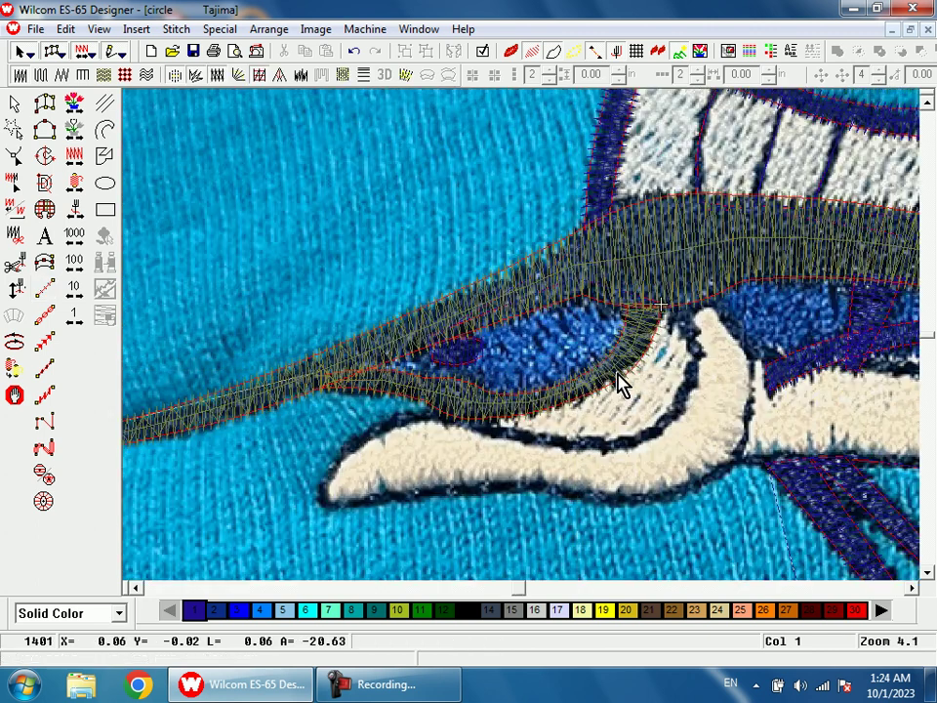
- Reshape the long bill-and-back satin column by moving its start point to the front end of the eye outline
{"action": "key", "text": "shift+z"}
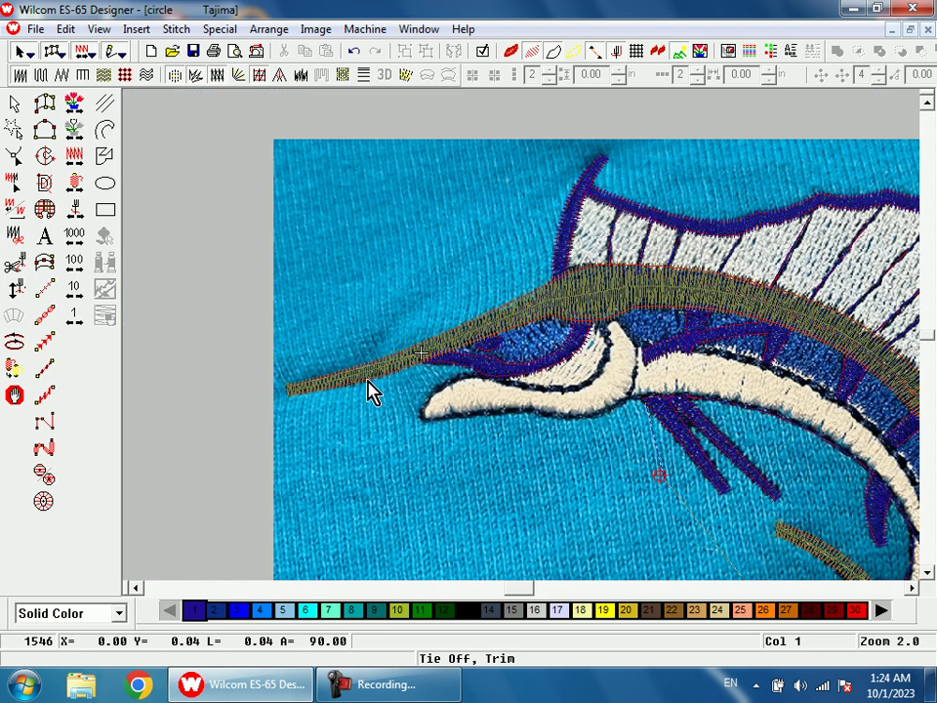
{"action": "left_click", "coordinate": [370, 382]}
{"action": "key", "text": "h"}
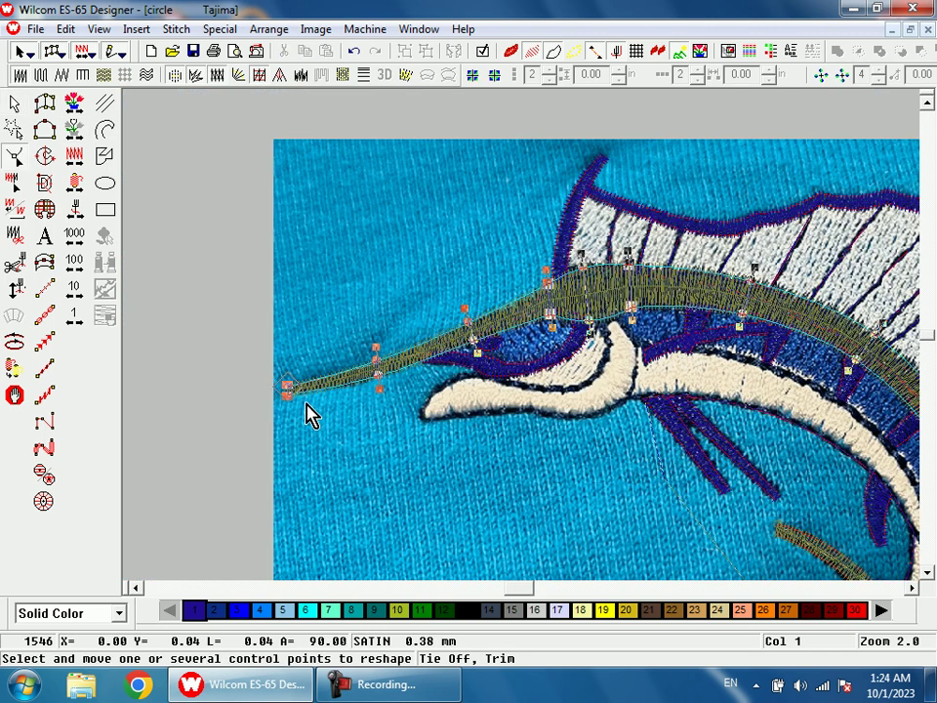
{"action": "left_click", "coordinate": [447, 386]}
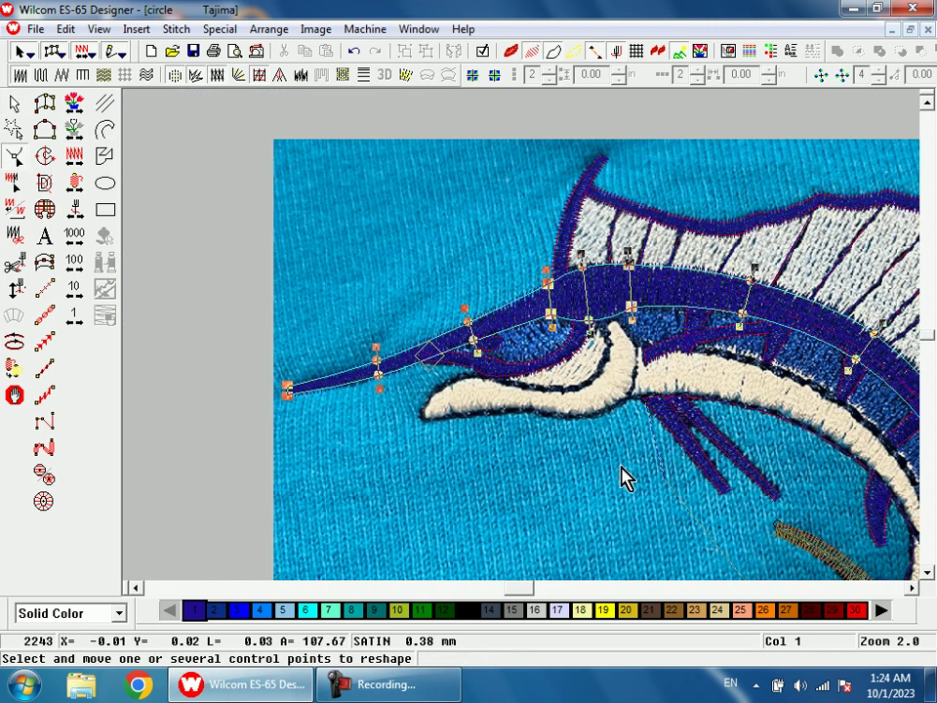
- Reshape the tail column, moving its start point to the back column's end and its end point to the junction below the belly
{"action": "key", "text": "shift+z"}
{"action": "scroll", "coordinate": [625, 467], "scroll_direction": "up", "scroll_amount": 2}
{"action": "left_click", "coordinate": [620, 377]}
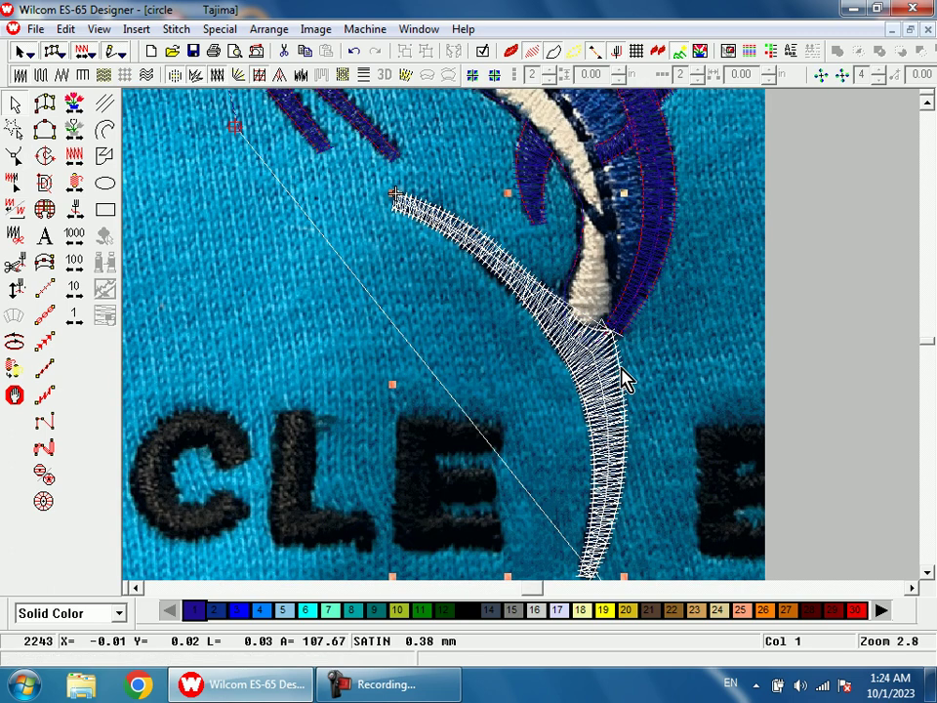
{"action": "scroll", "coordinate": [620, 377], "scroll_direction": "up", "scroll_amount": 1}
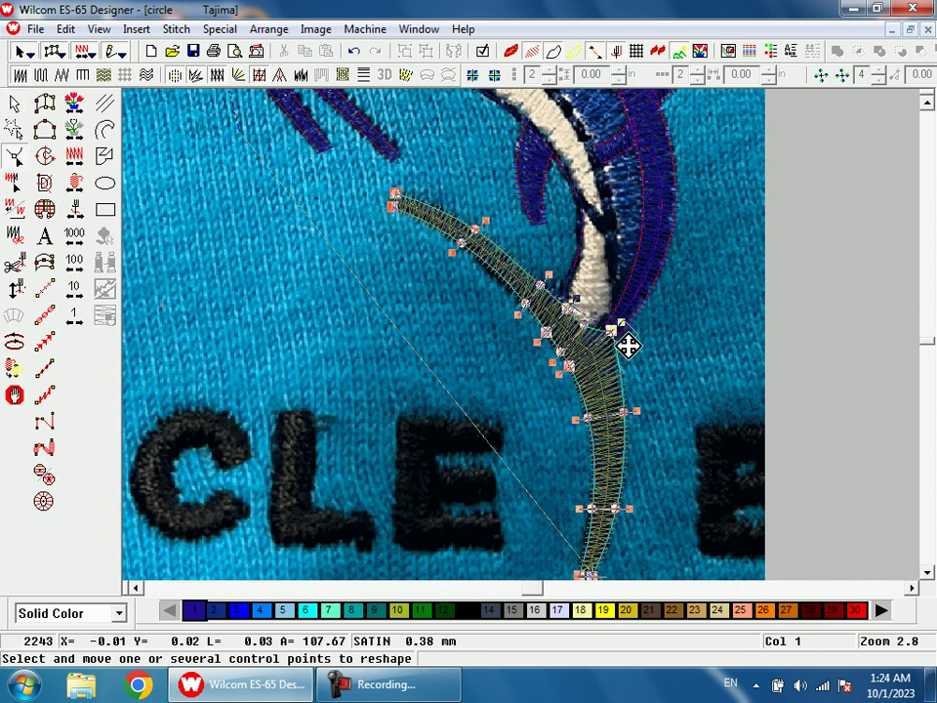
{"action": "scroll", "coordinate": [600, 473], "scroll_direction": "down", "scroll_amount": 1}
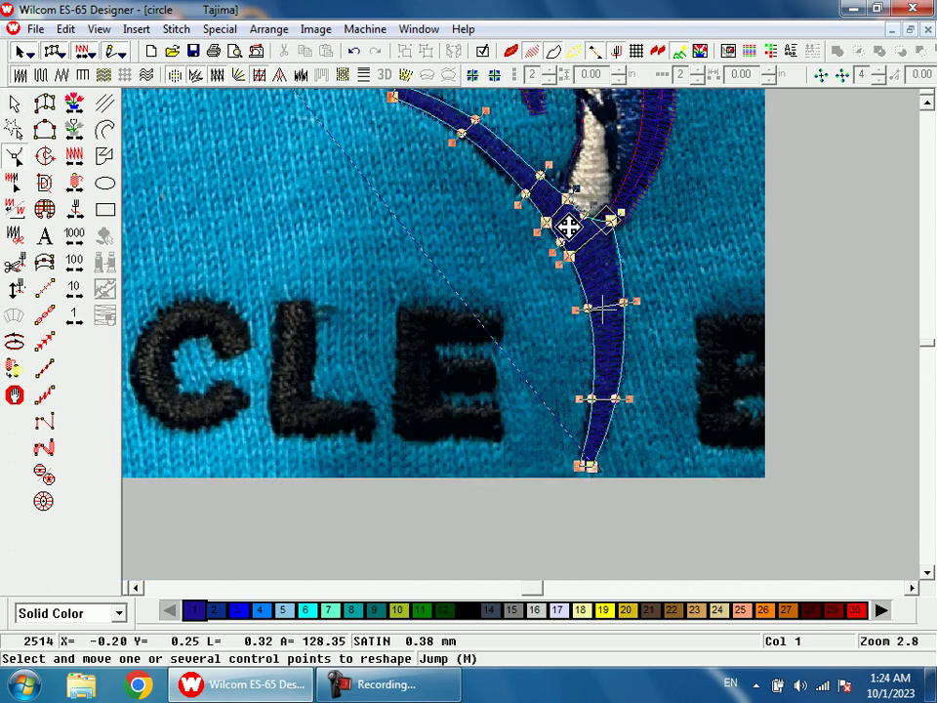
{"action": "scroll", "coordinate": [600, 322], "scroll_direction": "down", "scroll_amount": 4}
{"action": "scroll", "coordinate": [600, 385], "scroll_direction": "up", "scroll_amount": 1}
- Start a 1.80 mm run stitch at the tail junction and trace the belly's lower edge forward to the gill line
{"action": "key", "text": "b"}
{"action": "left_click_drag", "start_coordinate": [459, 331], "coordinate": [585, 434]}
{"action": "key", "text": "r"}
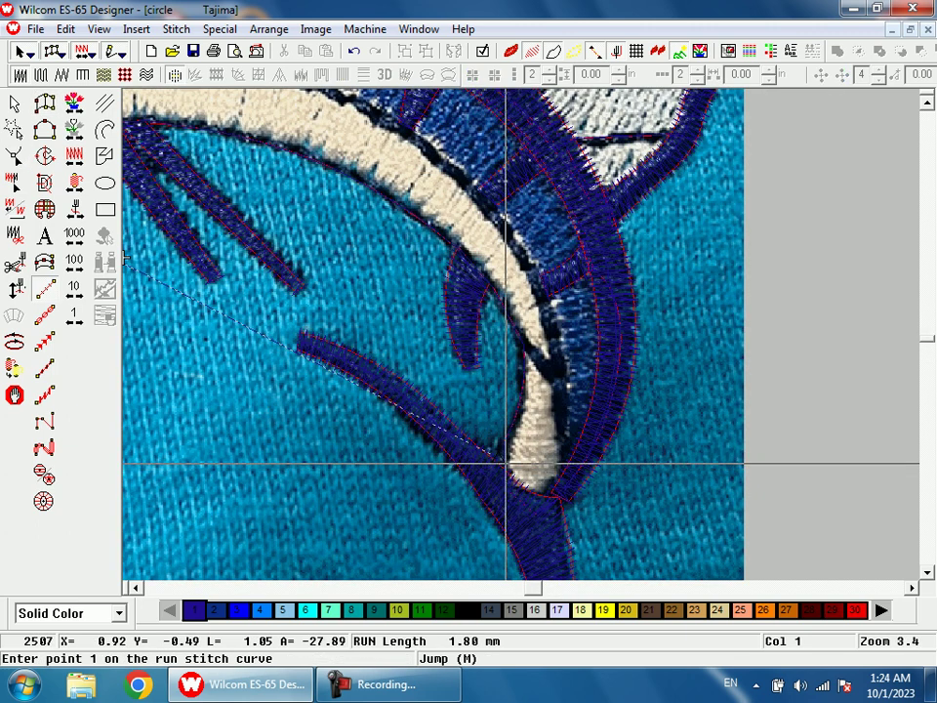
{"action": "left_click", "coordinate": [500, 463]}
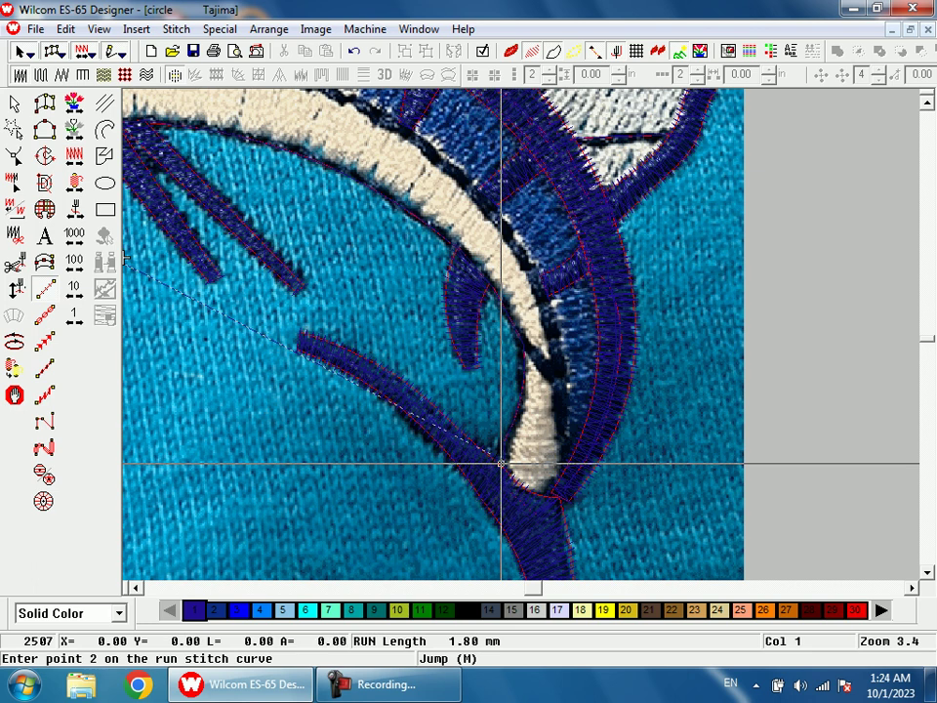
{"action": "left_click", "coordinate": [509, 428]}
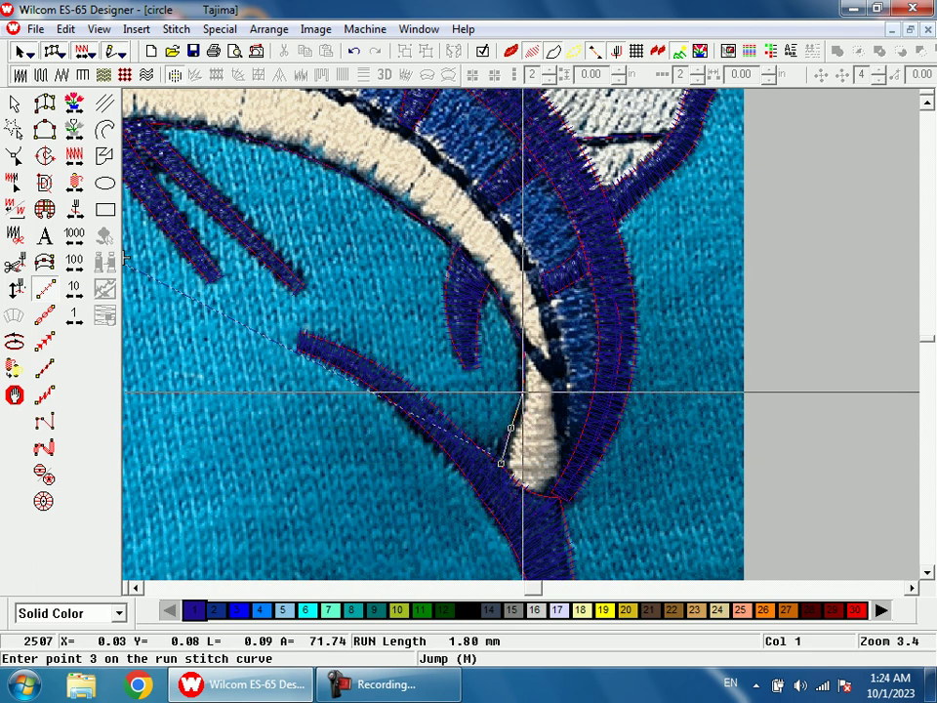
{"action": "left_click", "coordinate": [520, 392]}
{"action": "left_click", "coordinate": [504, 312]}
{"action": "left_click", "coordinate": [450, 243]}
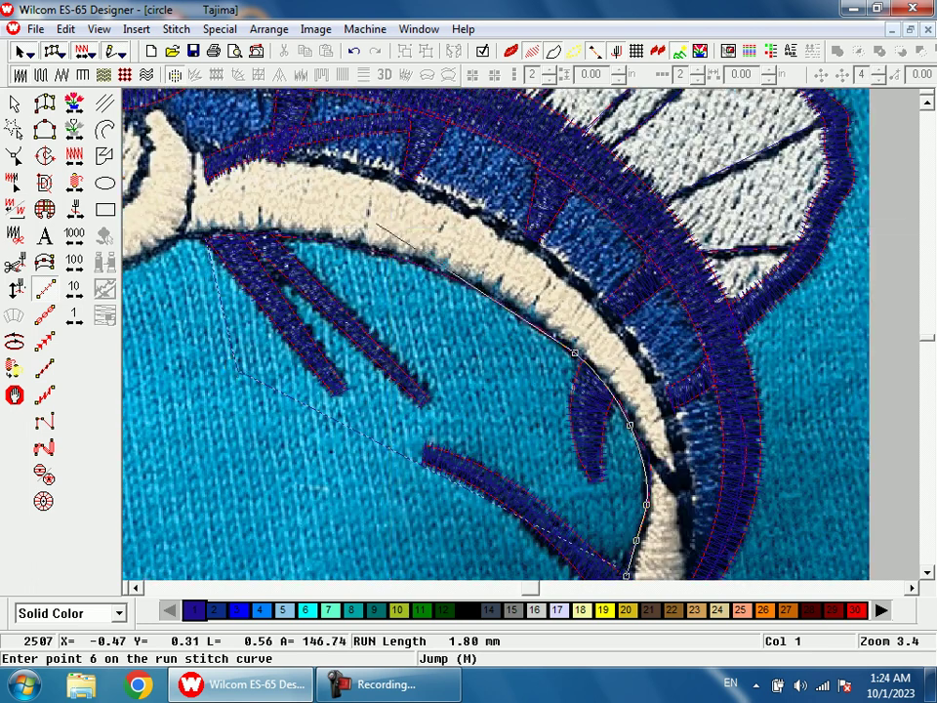
{"action": "left_click", "coordinate": [234, 366]}
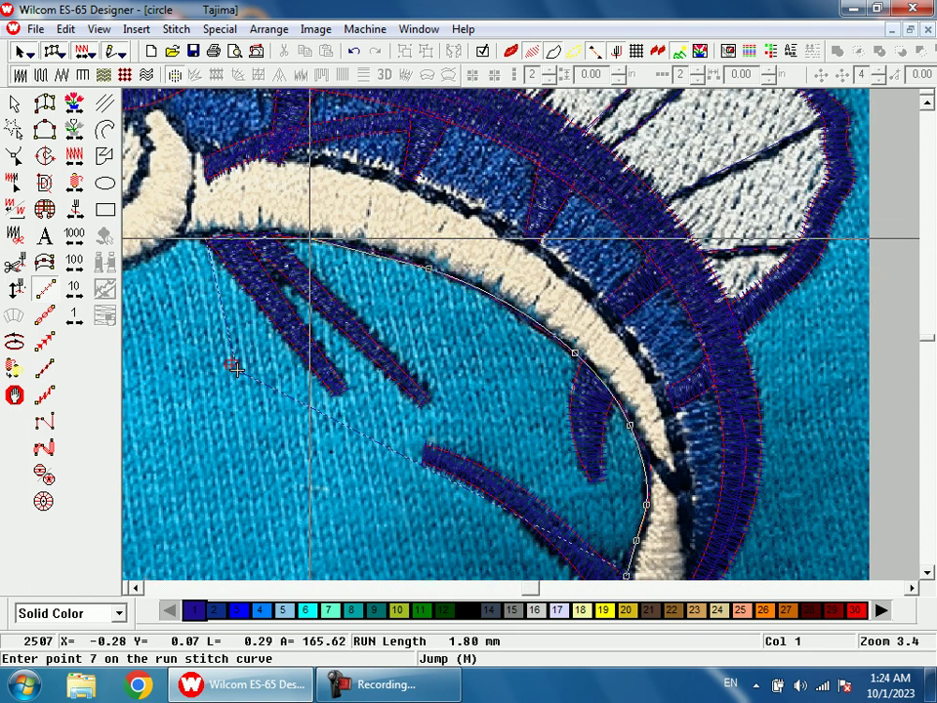
{"action": "left_click", "coordinate": [234, 363]}
- Continue the run stitch up the gill line and around the pointed top of the cream cheek
{"action": "left_click", "coordinate": [374, 252]}
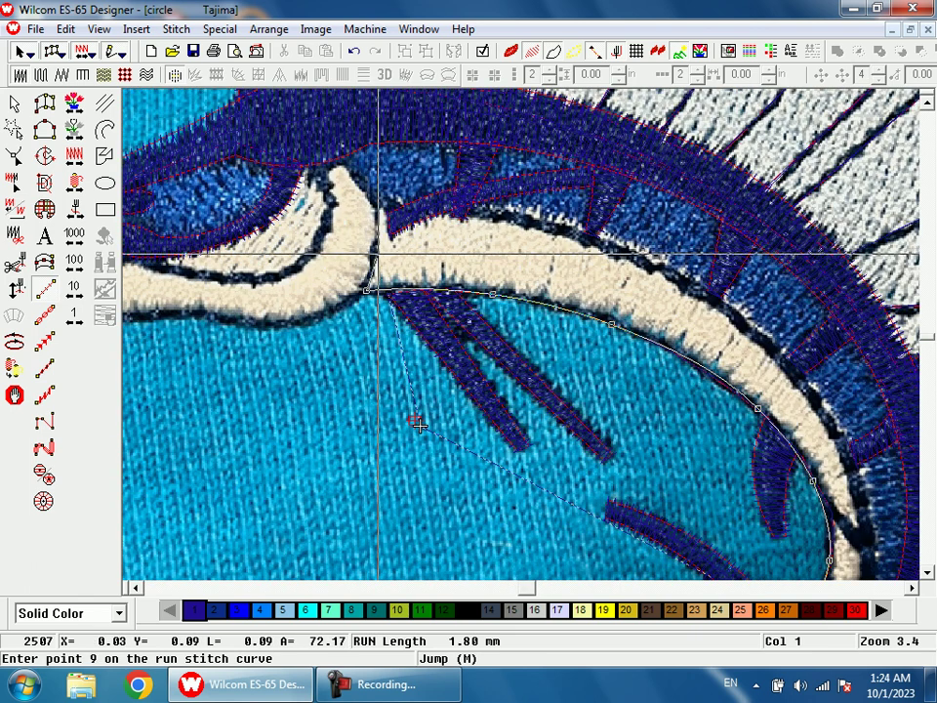
{"action": "left_click", "coordinate": [379, 207]}
{"action": "left_click", "coordinate": [377, 200]}
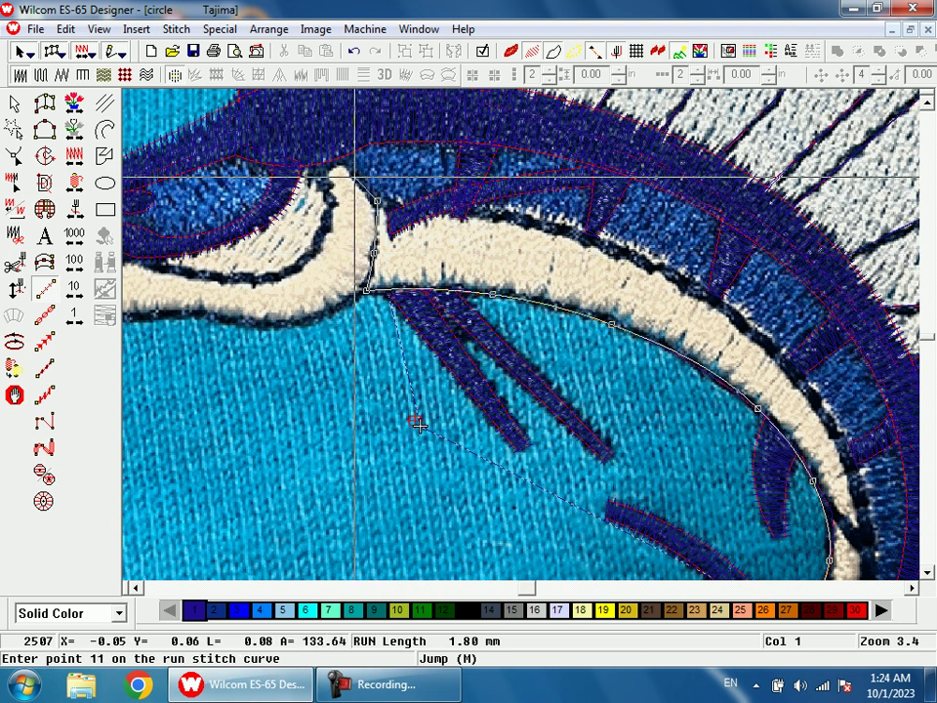
{"action": "left_click", "coordinate": [361, 181]}
{"action": "left_click", "coordinate": [347, 159]}
{"action": "left_click", "coordinate": [327, 159]}
{"action": "left_click", "coordinate": [322, 182]}
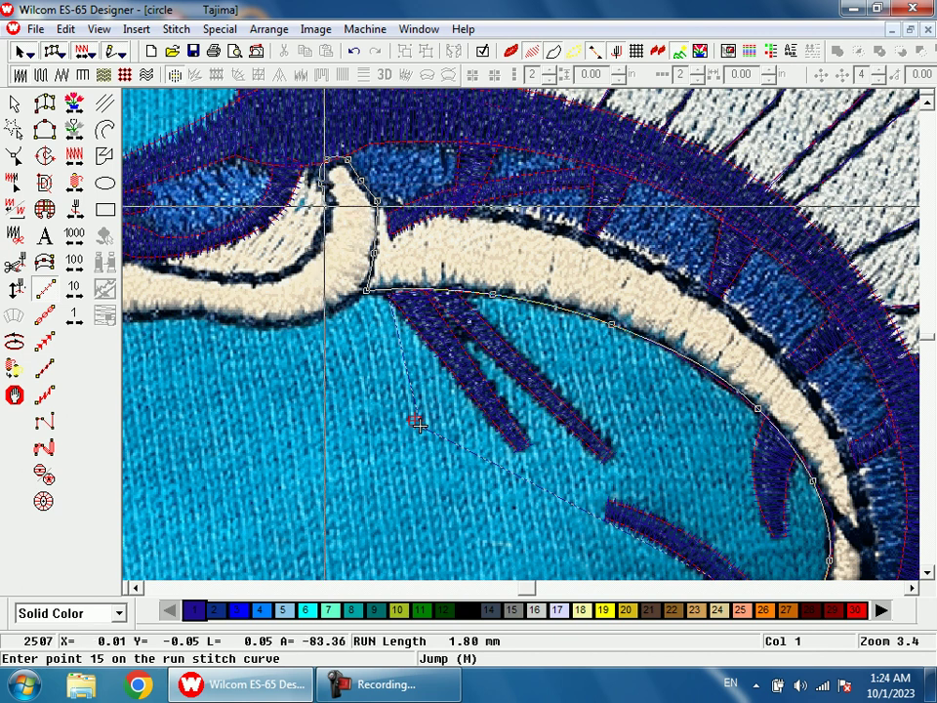
- Trace the inner cheek curve and the upper edge of the lower jaw forward, rounding the jaw tip
{"action": "left_click", "coordinate": [330, 207]}
{"action": "left_click", "coordinate": [317, 241]}
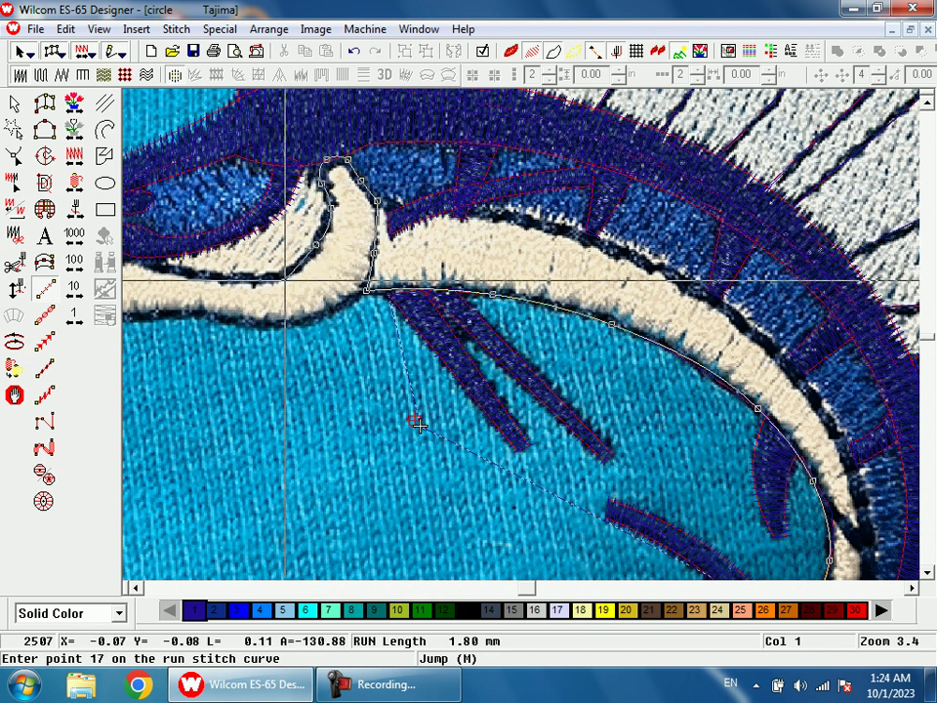
{"action": "left_click", "coordinate": [276, 275]}
{"action": "left_click", "coordinate": [208, 276]}
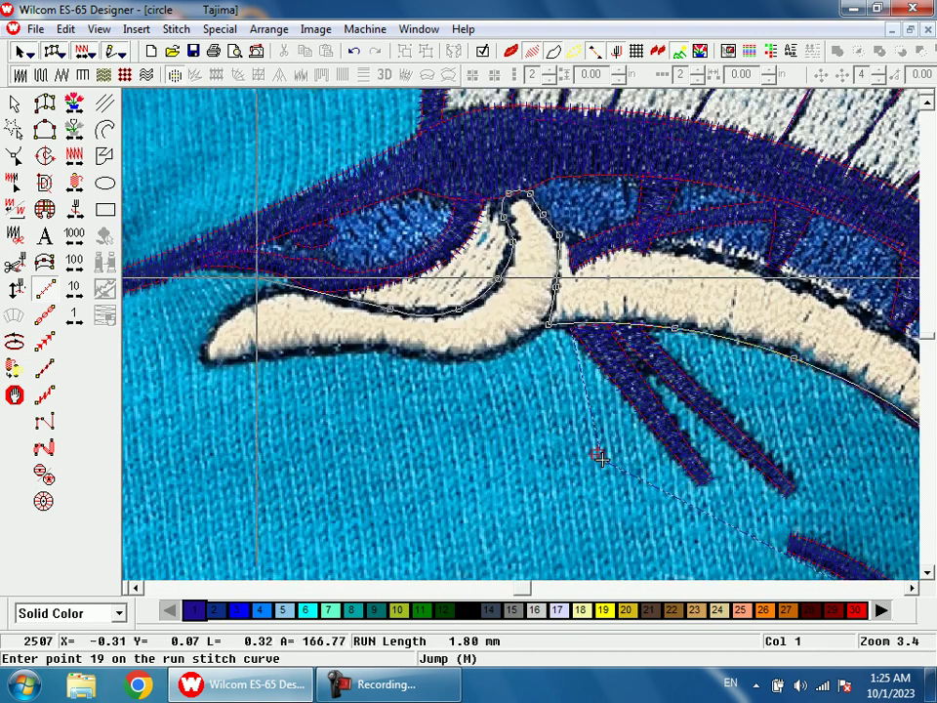
{"action": "left_click", "coordinate": [318, 289]}
{"action": "left_click", "coordinate": [256, 293]}
{"action": "left_click", "coordinate": [215, 319]}
{"action": "left_click", "coordinate": [202, 346]}
{"action": "left_click", "coordinate": [208, 364]}
- Run the stitch back along the underside of the lower jaw to the base of the gill line
{"action": "left_click", "coordinate": [230, 362]}
{"action": "left_click", "coordinate": [309, 351]}
{"action": "left_click", "coordinate": [403, 354]}
{"action": "left_click", "coordinate": [470, 358]}
{"action": "left_click", "coordinate": [512, 349]}
{"action": "left_click", "coordinate": [553, 322]}
- Double the run stitch along the jaw's underside from the gill base forward around the jaw tip
{"action": "left_click", "coordinate": [512, 348]}
{"action": "left_click", "coordinate": [476, 355]}
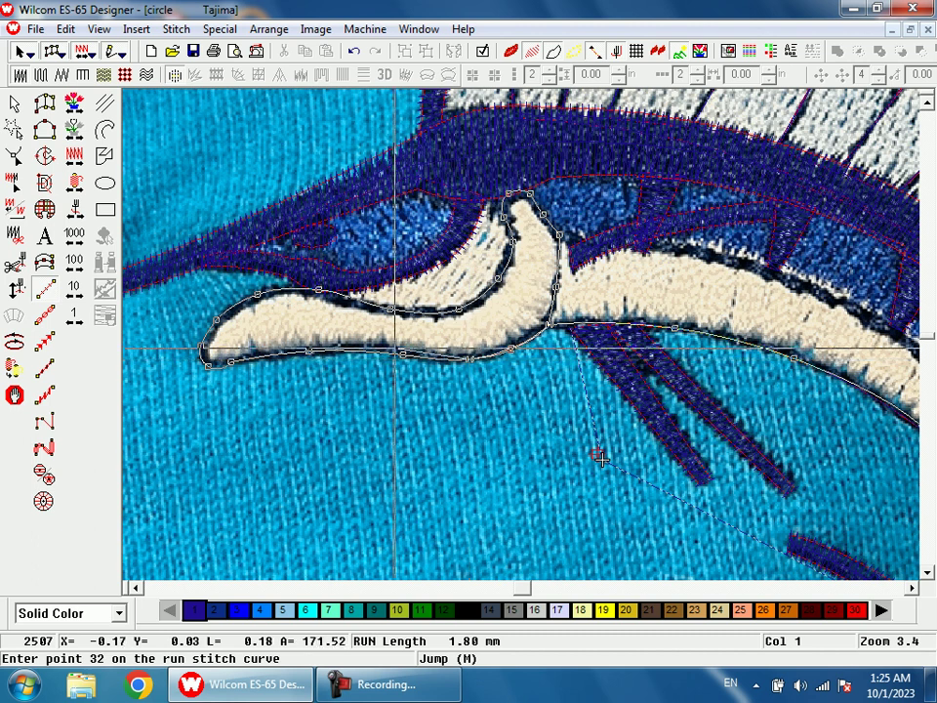
{"action": "left_click", "coordinate": [403, 353]}
{"action": "left_click", "coordinate": [237, 357]}
{"action": "left_click", "coordinate": [204, 367]}
{"action": "left_click", "coordinate": [201, 343]}
- Retrace the upper edge of the lower jaw and the inner cheek curve back to the top of the cream cheek
{"action": "left_click", "coordinate": [217, 319]}
{"action": "left_click", "coordinate": [246, 299]}
{"action": "left_click", "coordinate": [315, 305]}
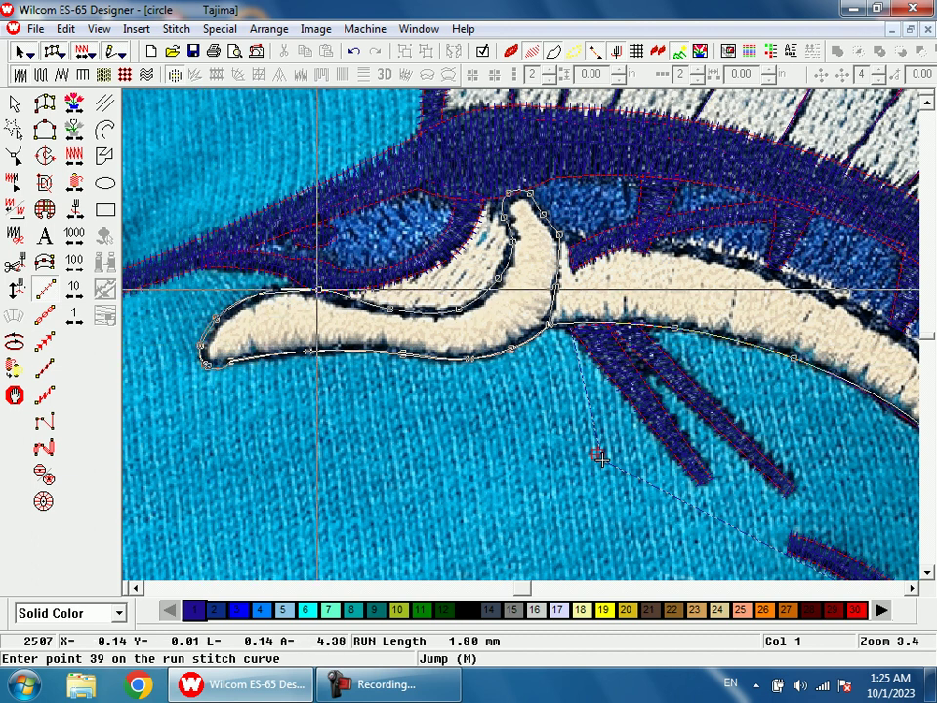
{"action": "left_click", "coordinate": [383, 312]}
{"action": "left_click", "coordinate": [459, 310]}
{"action": "left_click", "coordinate": [496, 291]}
{"action": "left_click", "coordinate": [512, 246]}
{"action": "left_click", "coordinate": [513, 217]}
{"action": "left_click", "coordinate": [510, 195]}
- Carry the run stitch over the tip of the cream cheek and down its rear edge to the start of the belly band
{"action": "left_click", "coordinate": [517, 198]}
{"action": "left_click", "coordinate": [539, 208]}
{"action": "left_click", "coordinate": [549, 232]}
{"action": "left_click", "coordinate": [559, 237]}
- Trace the upper edge of the cream belly band backward with the run stitch to where the band narrows before the tail
{"action": "left_click", "coordinate": [598, 456]}
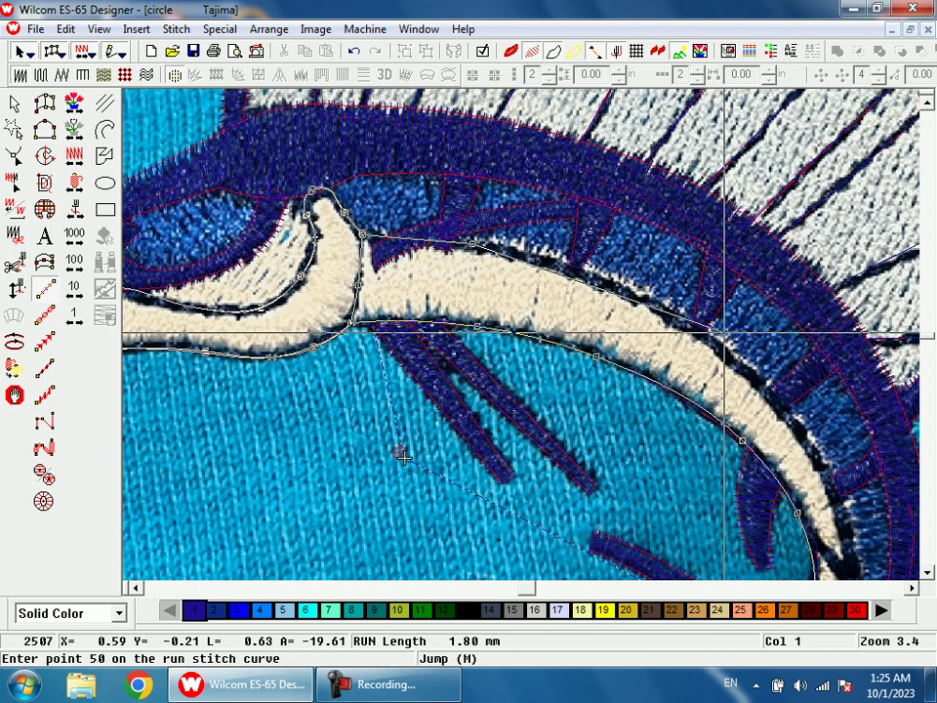
{"action": "left_click", "coordinate": [400, 453]}
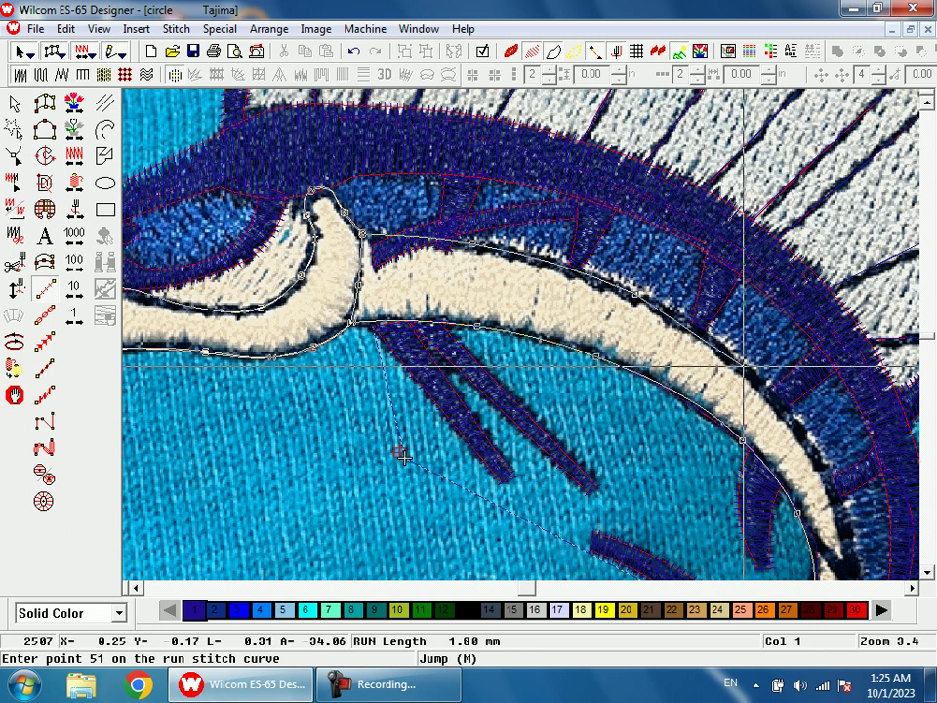
{"action": "left_click", "coordinate": [399, 452]}
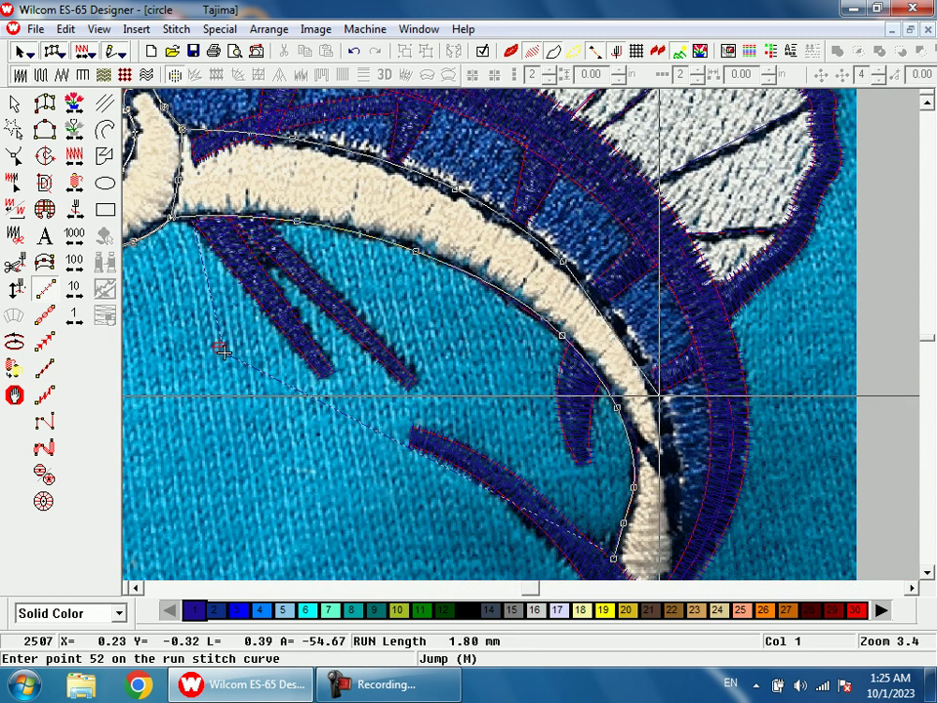
{"action": "left_click", "coordinate": [219, 348]}
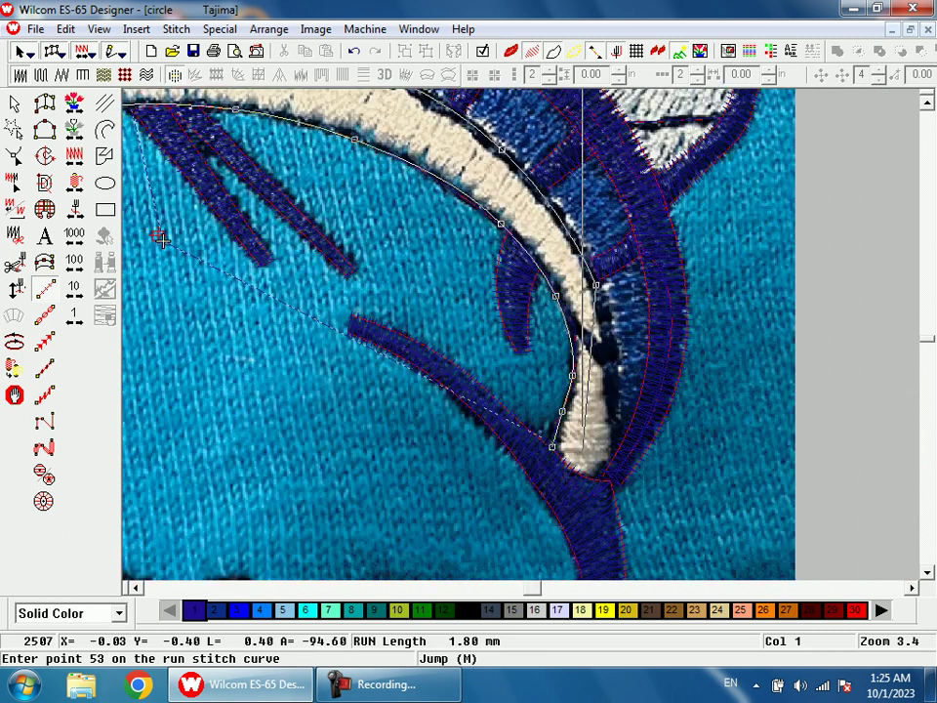
- Run the stitch down the band's rear edge and around its rounded end at the tail base to the inner corner
{"action": "left_click", "coordinate": [616, 411]}
{"action": "left_click", "coordinate": [614, 458]}
{"action": "left_click", "coordinate": [601, 477]}
{"action": "left_click", "coordinate": [578, 473]}
{"action": "left_click", "coordinate": [555, 447]}
- Double the run stitch back around the rounded band end at the tail base and up the rear edge
{"action": "left_click", "coordinate": [578, 466]}
{"action": "left_click", "coordinate": [613, 464]}
{"action": "left_click", "coordinate": [617, 443]}
{"action": "left_click", "coordinate": [614, 342]}
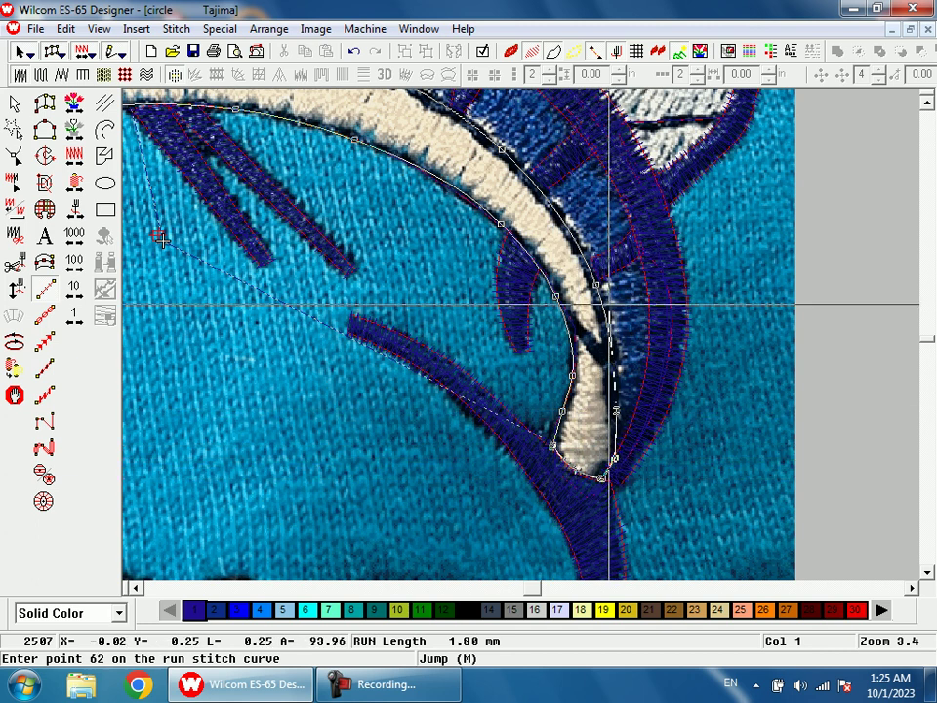
{"action": "left_click", "coordinate": [161, 239]}
{"action": "scroll", "coordinate": [161, 239], "scroll_direction": "up", "scroll_amount": 2}
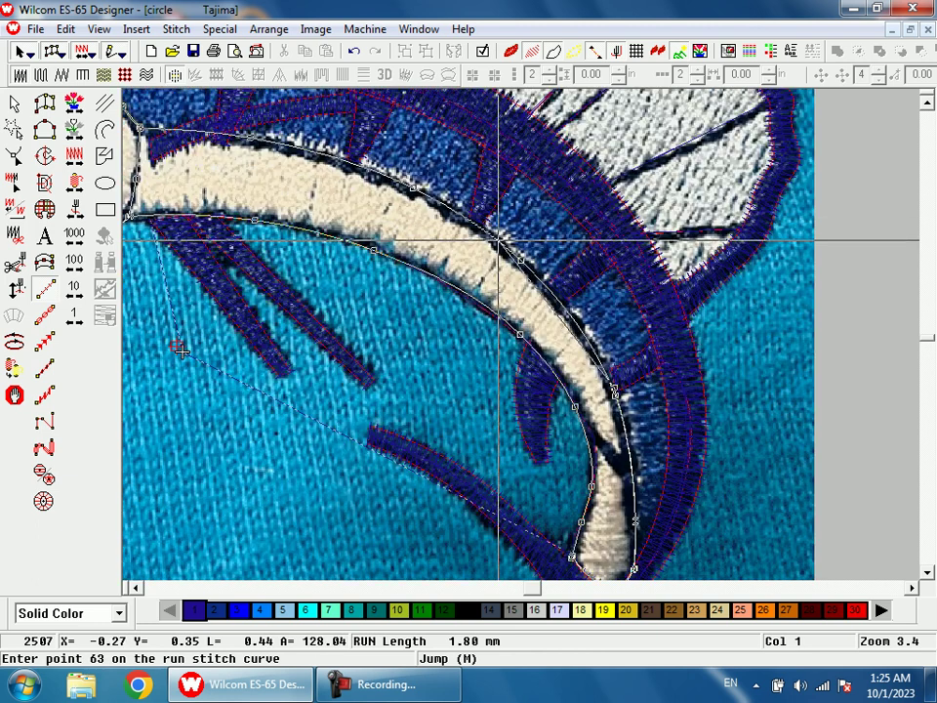
- Retrace the upper edge of the cream belly band forward to the gill and turn down the gill line
{"action": "left_click", "coordinate": [489, 239]}
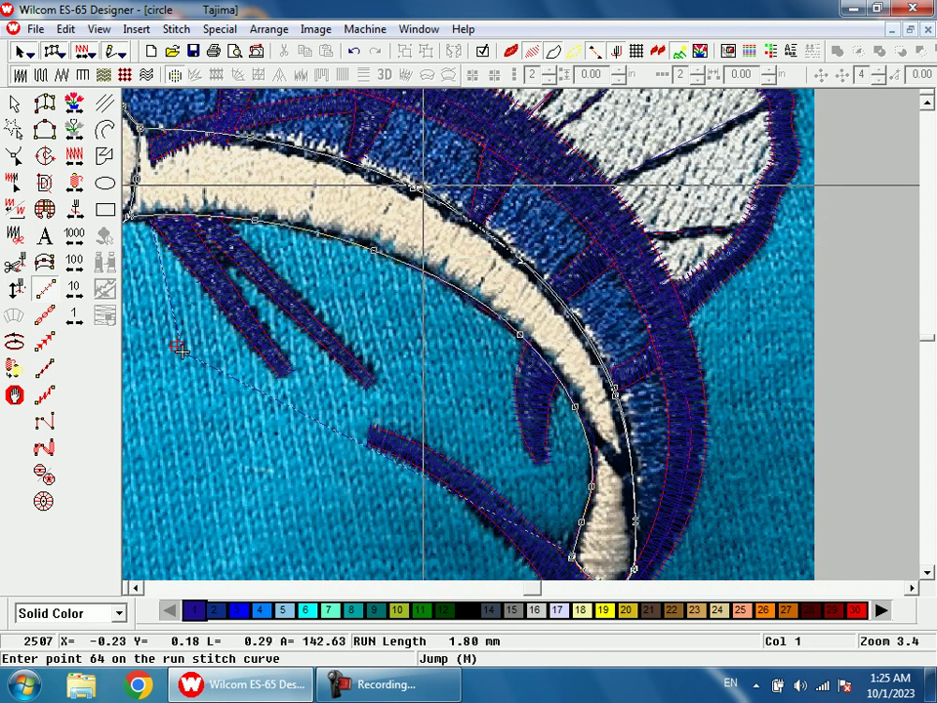
{"action": "left_click", "coordinate": [408, 185]}
{"action": "scroll", "coordinate": [395, 179], "scroll_direction": "up", "scroll_amount": 2}
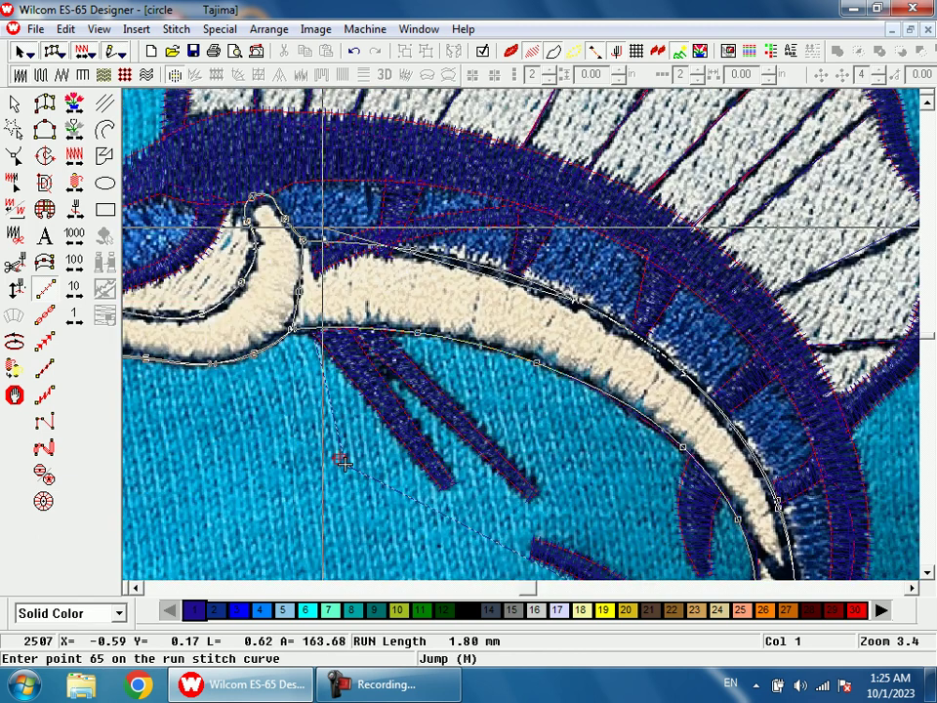
{"action": "left_click", "coordinate": [409, 249]}
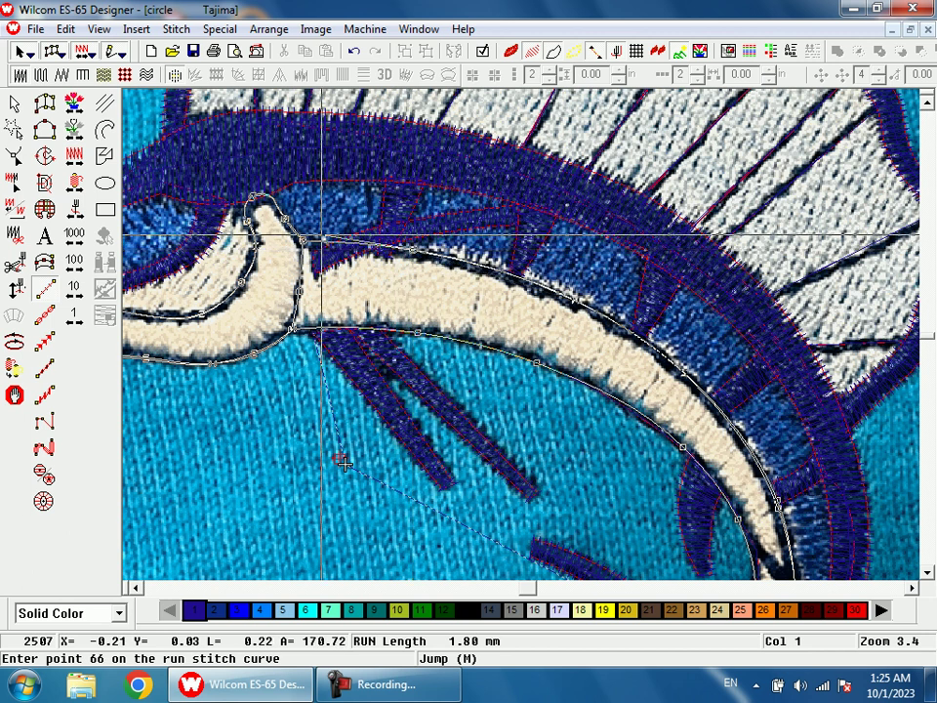
{"action": "left_click", "coordinate": [302, 238]}
{"action": "left_click", "coordinate": [298, 293]}
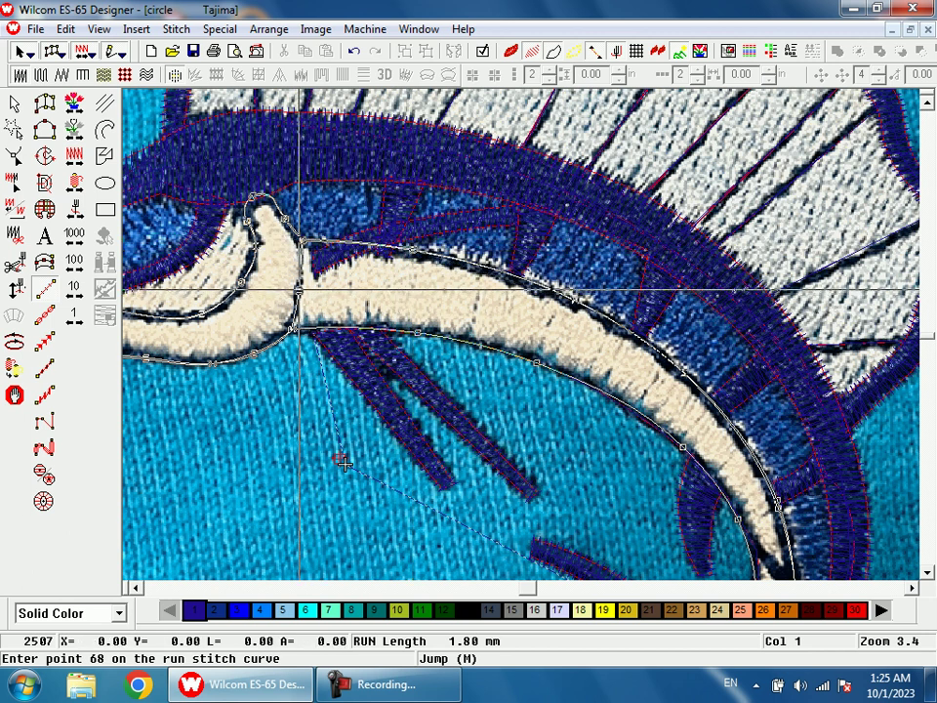
- Run the stitch from the gill base back along the belly's lower edge to the tail base and finish the run object
{"action": "left_click", "coordinate": [292, 332]}
{"action": "left_click", "coordinate": [418, 334]}
{"action": "left_click", "coordinate": [344, 463]}
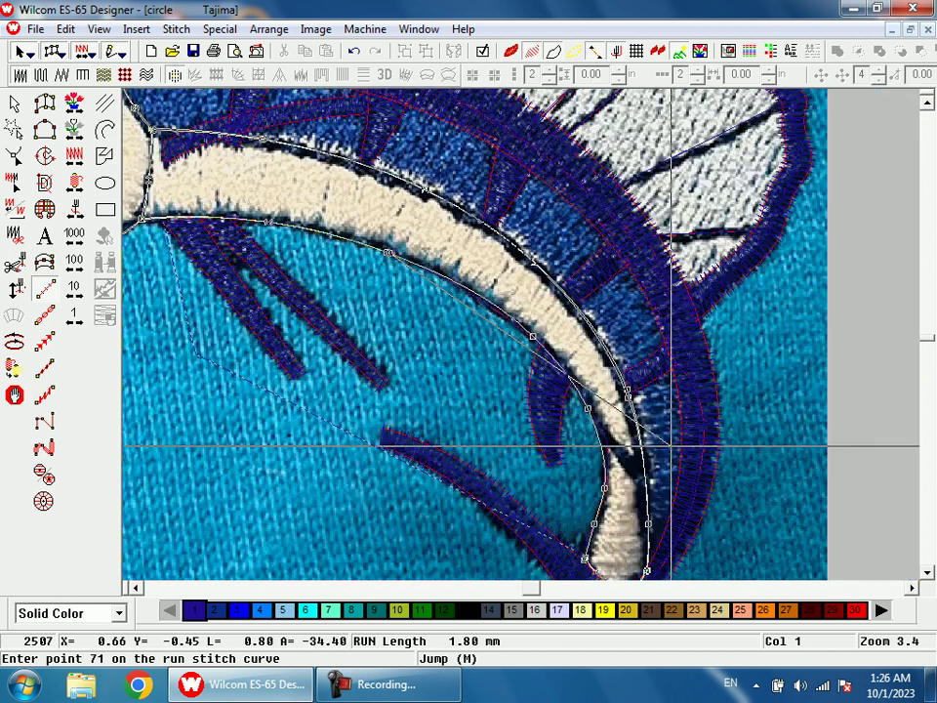
{"action": "left_click", "coordinate": [191, 348]}
{"action": "left_click", "coordinate": [189, 345]}
{"action": "key", "text": "shift+z"}
{"action": "scroll", "coordinate": [584, 423], "scroll_direction": "up", "scroll_amount": 5}
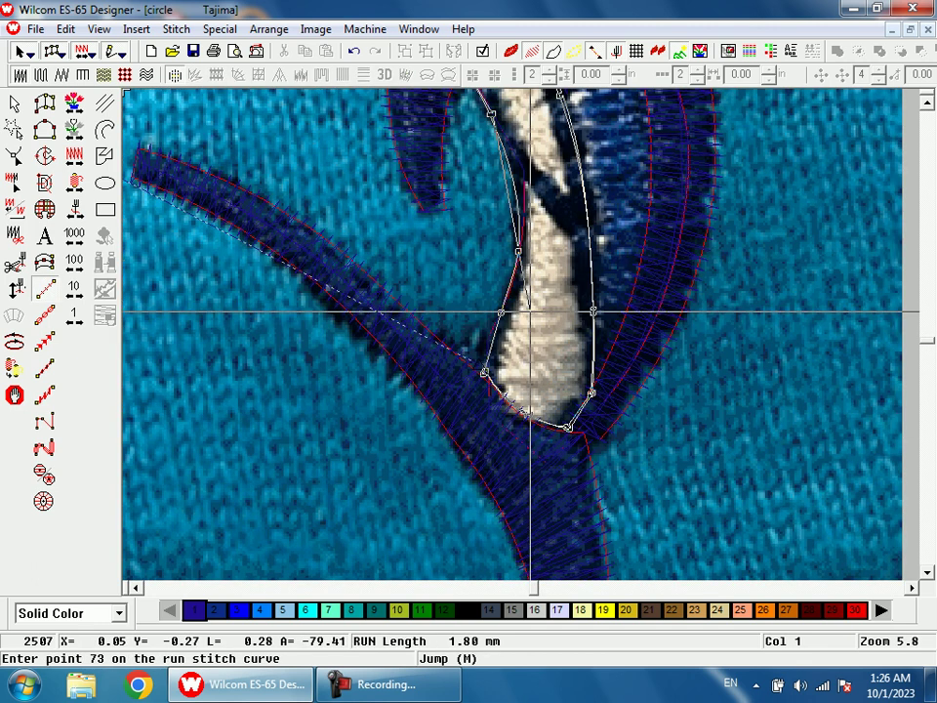
{"action": "left_click", "coordinate": [498, 312]}
{"action": "left_click", "coordinate": [486, 374]}
{"action": "left_click", "coordinate": [485, 372]}
{"action": "key", "text": "Return"}
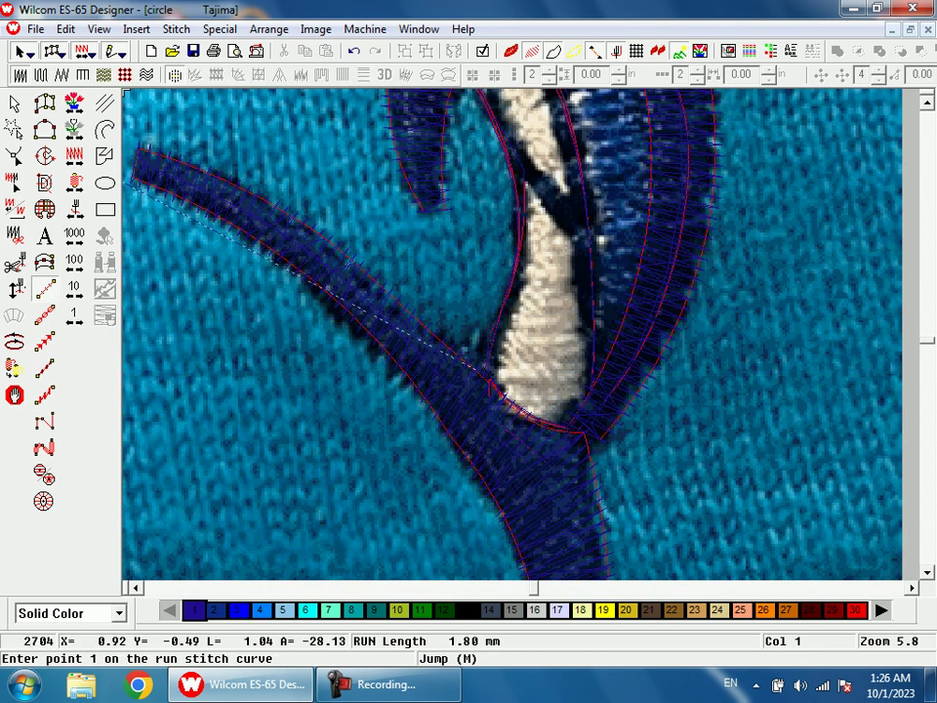
- Leave the run stitch tool and examine the whole fish as realistic stitches with the background photo hidden
{"action": "key", "text": "shift+z"}
{"action": "key", "text": "shift+z"}
{"action": "key", "text": "shift+z"}
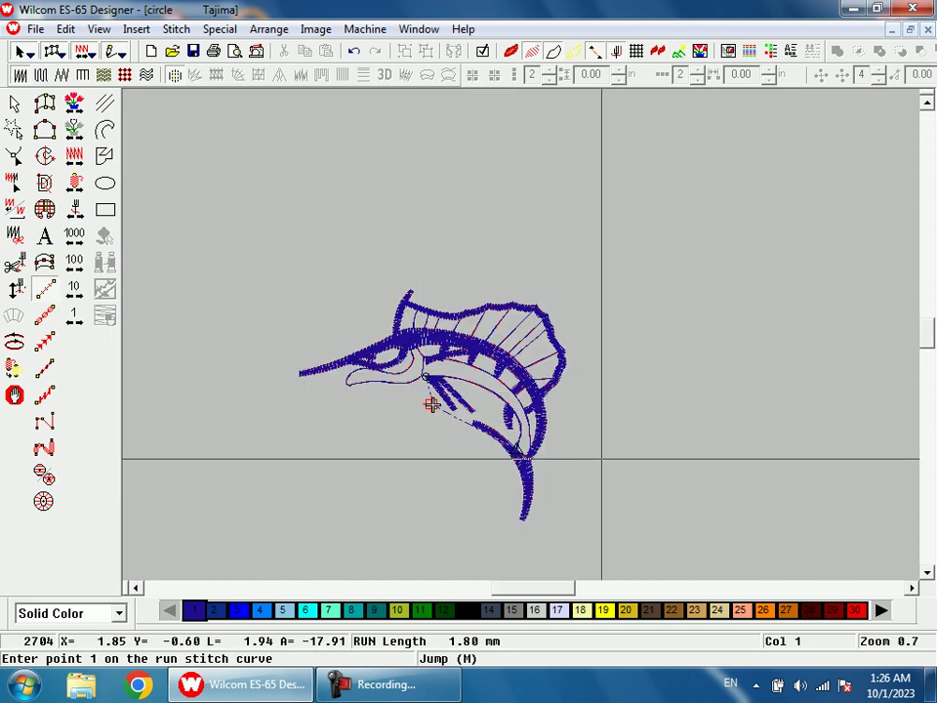
{"action": "key", "text": "shift+z"}
{"action": "key", "text": "b"}
{"action": "left_click_drag", "start_coordinate": [544, 432], "coordinate": [411, 307]}
{"action": "key", "text": "Escape"}
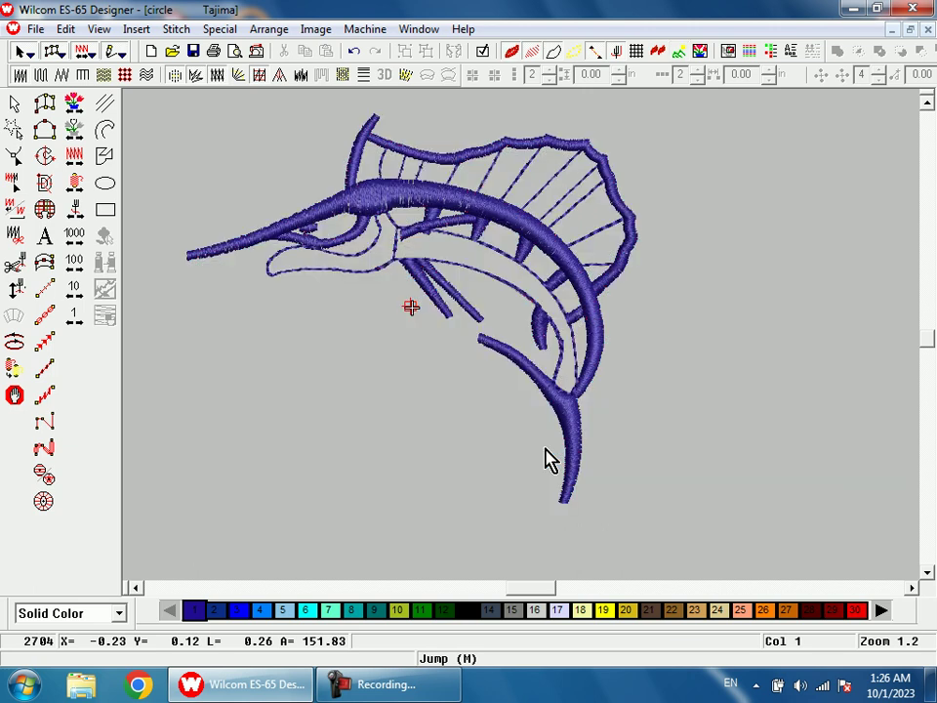
- View the design at actual size, dismiss the Windows color scheme prompt, and show the background photo behind the stitches again
{"action": "key", "text": "1"}
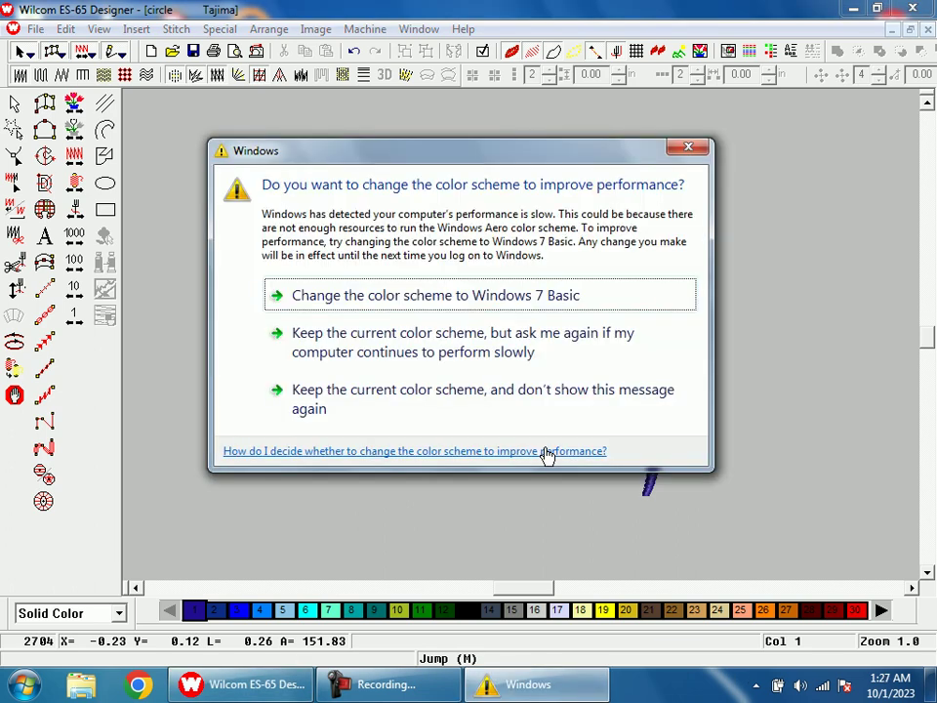
{"action": "left_click", "coordinate": [691, 151]}
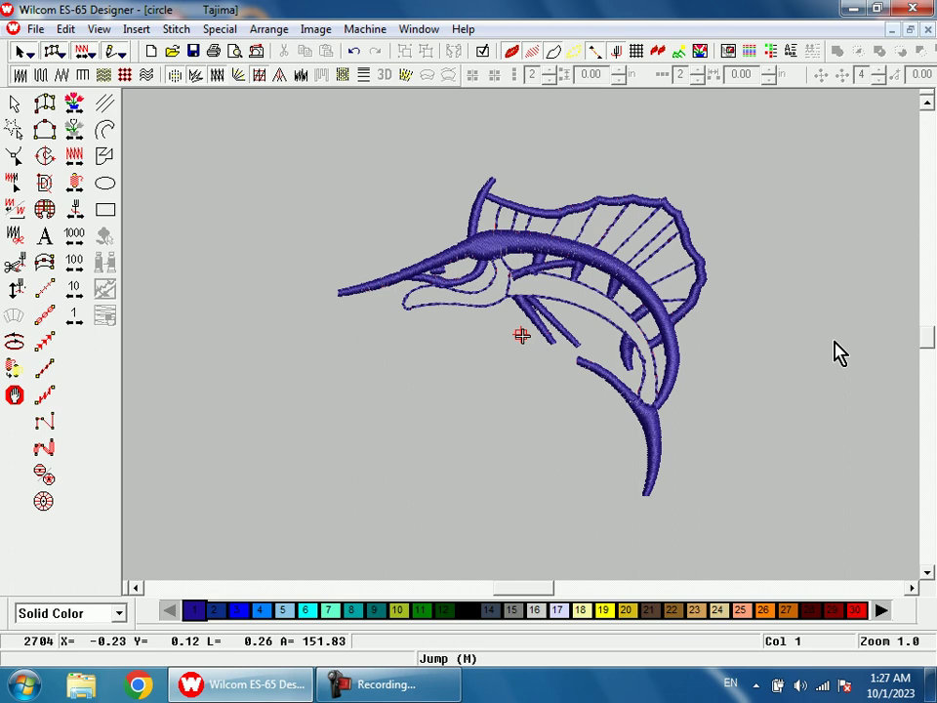
{"action": "key", "text": "d"}
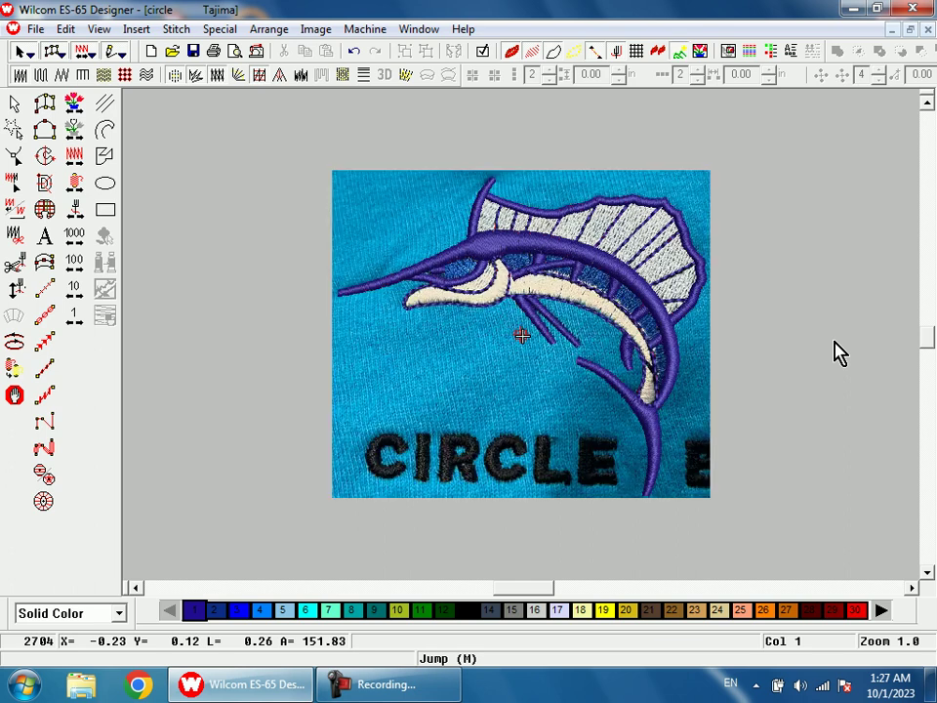